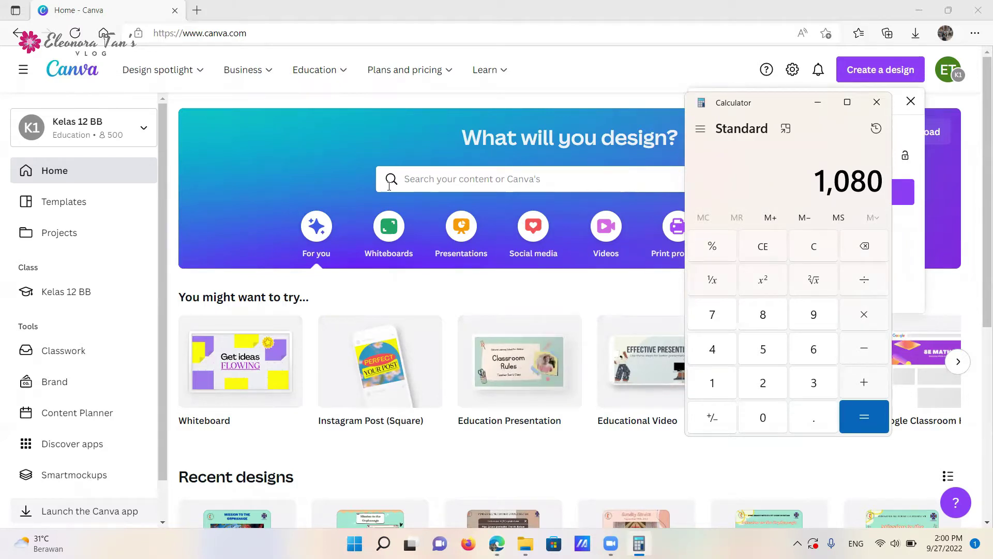
Calculate 1080 × 2, 1080 × 3 and 1080 × 4, and close the calculator
key(2)
key(Return)
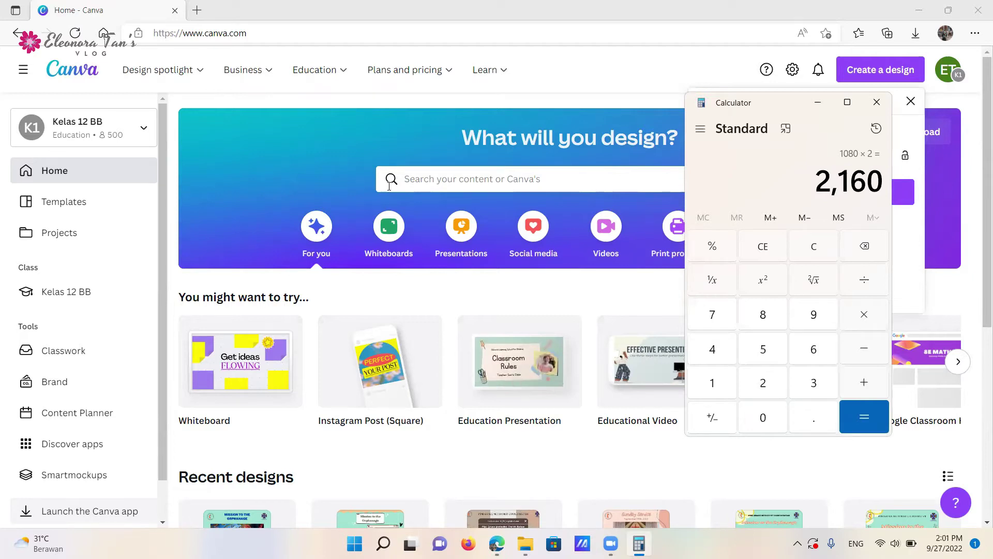
key(Escape)
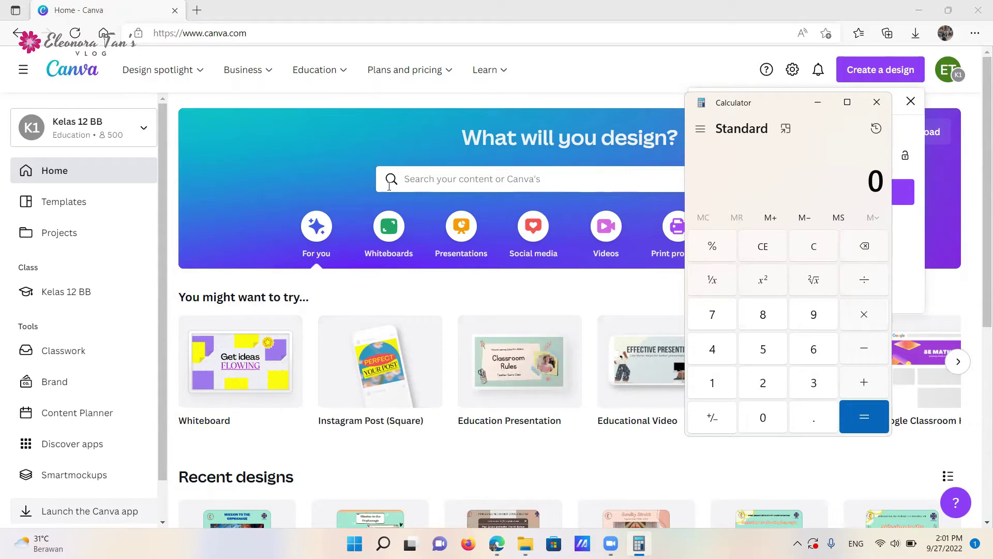
text(1080*3)
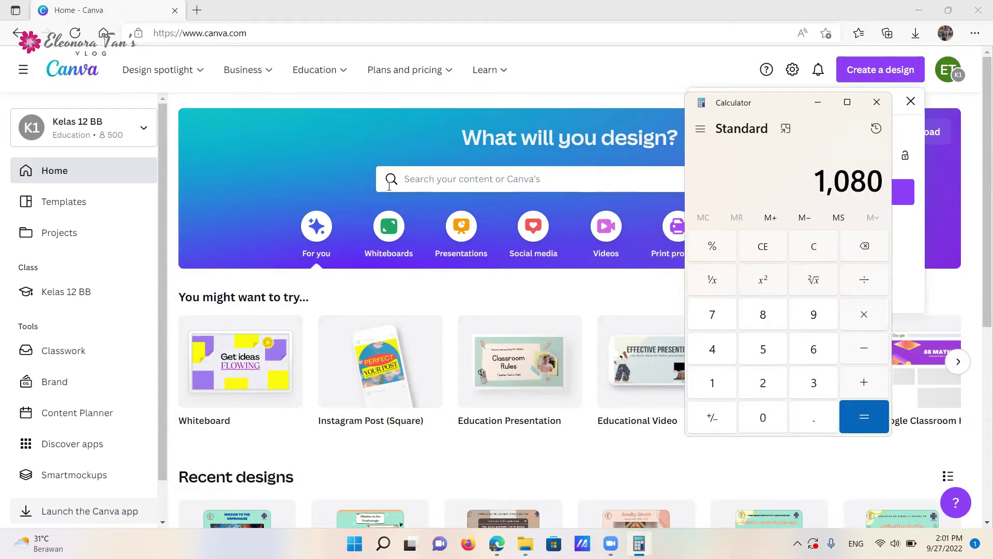
key(Return)
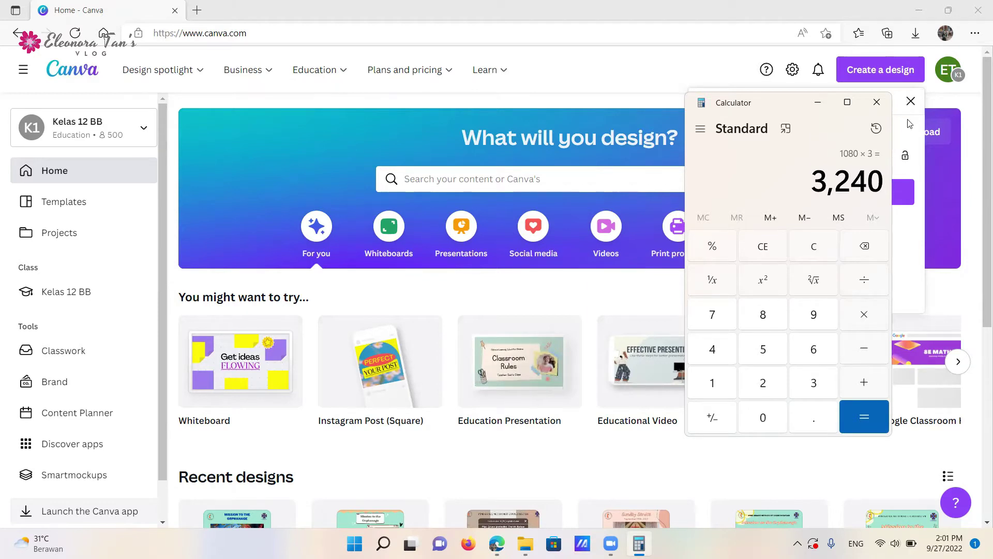
key(Escape)
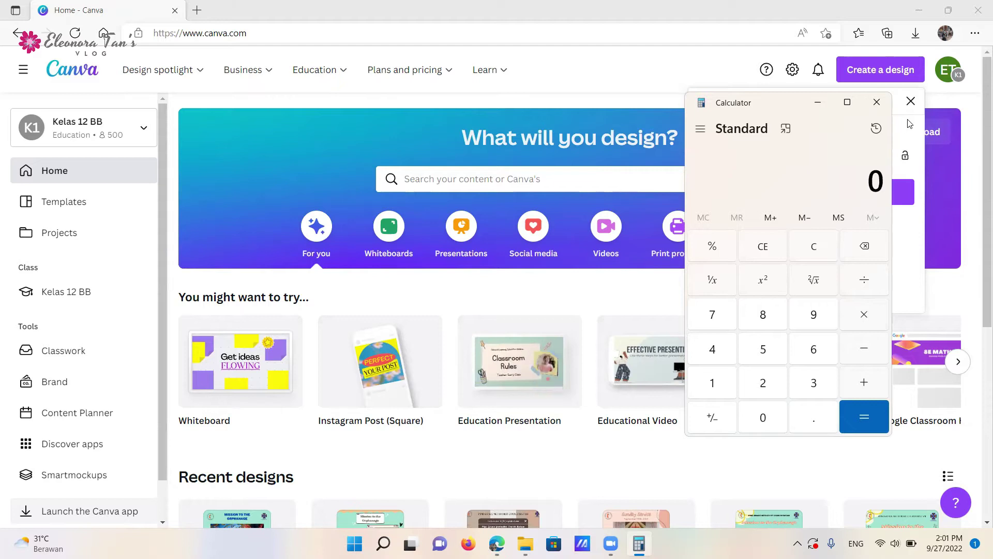
text(1080 × )
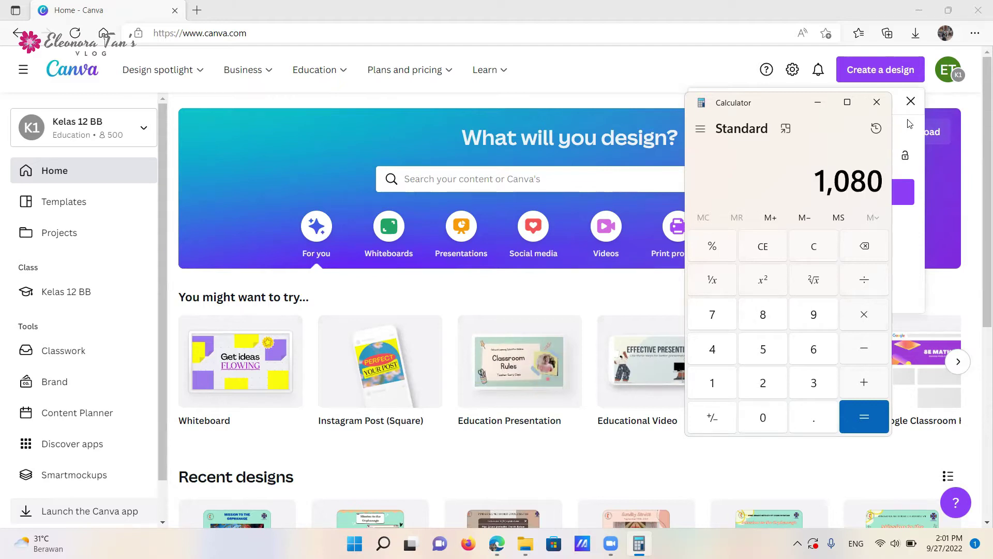
text(4)
key(Return)
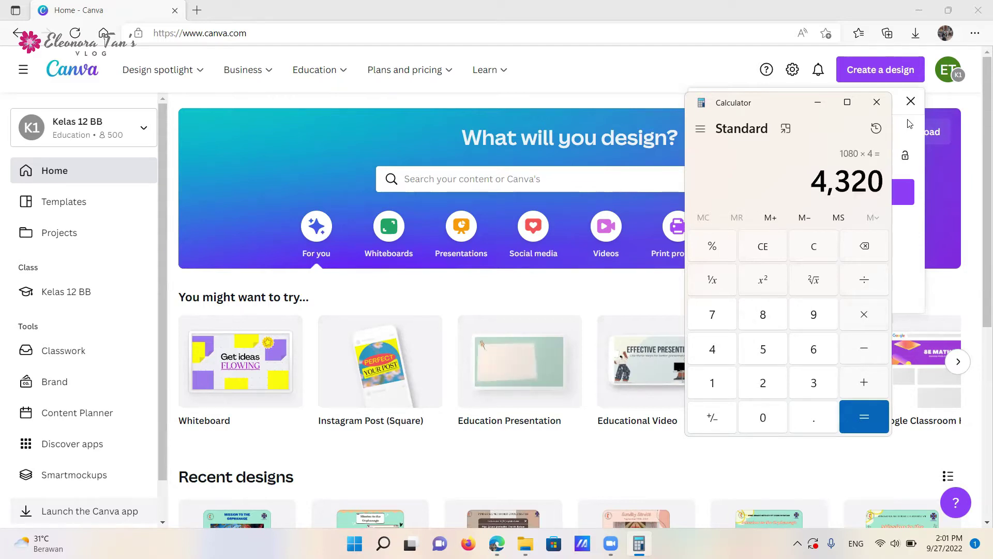
click(878, 103)
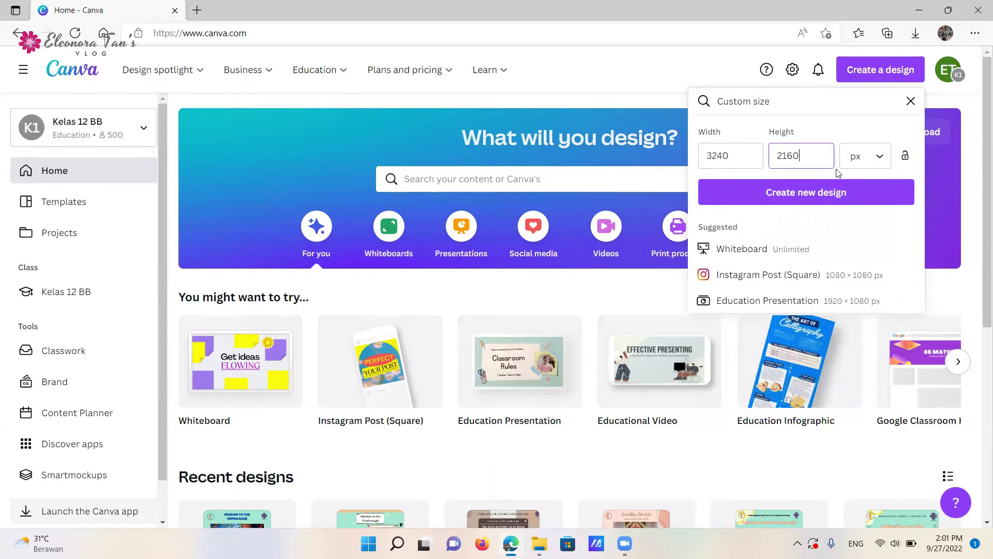
Create a new custom-size design of 3240 × 2160 px
click(804, 193)
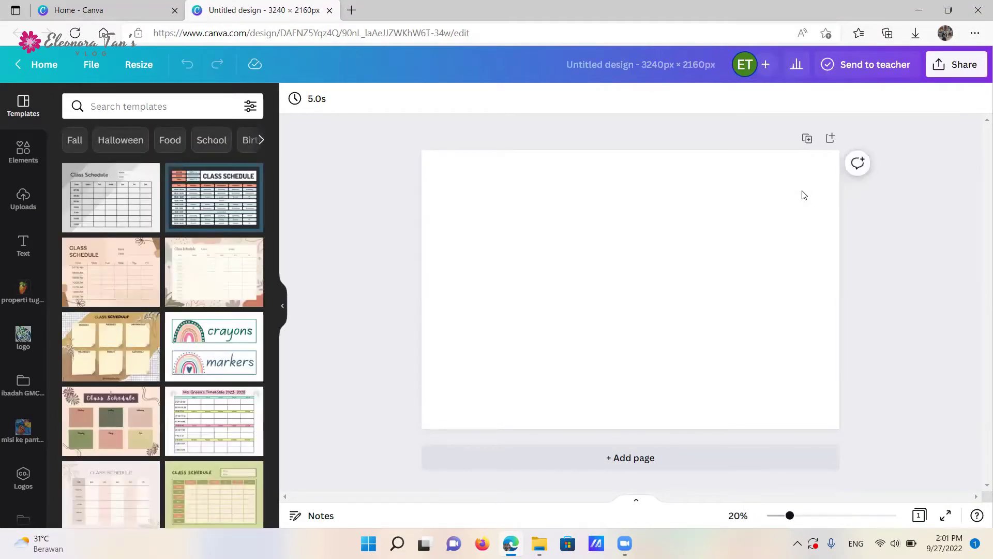
Set the blank page's background colour to the hex code f3c58e
click(526, 297)
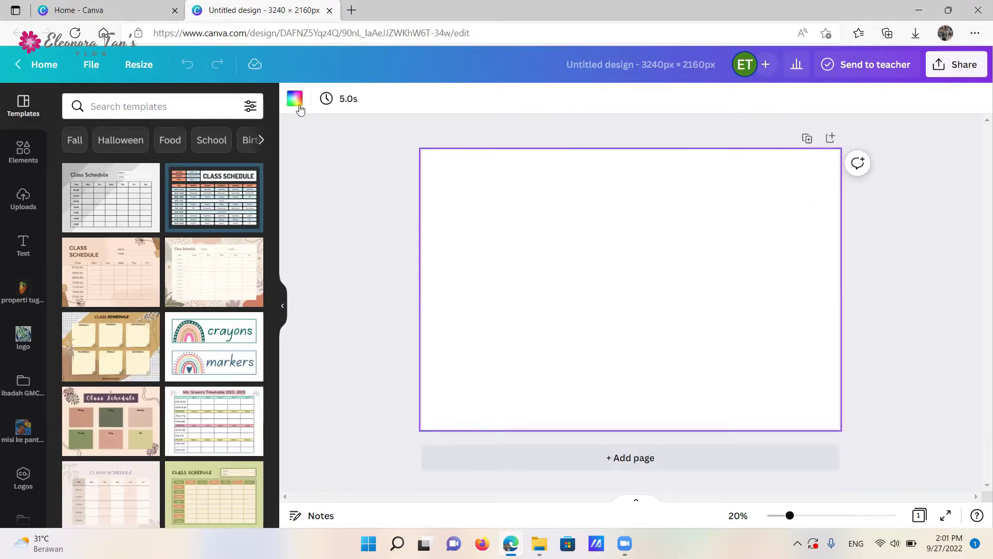
click(295, 98)
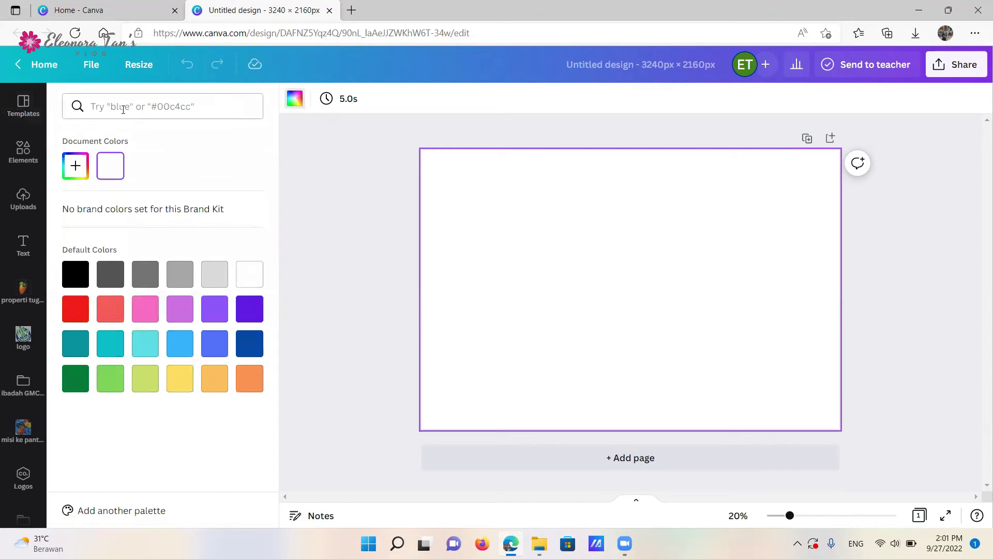
click(123, 108)
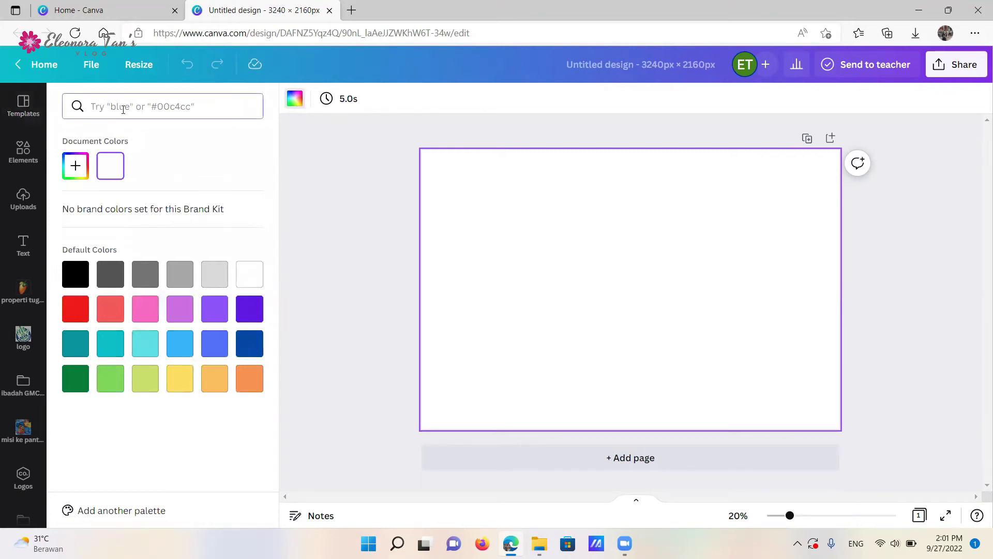
text(blue)
key(ctrl+a)
key(BackSpace)
text(f3c)
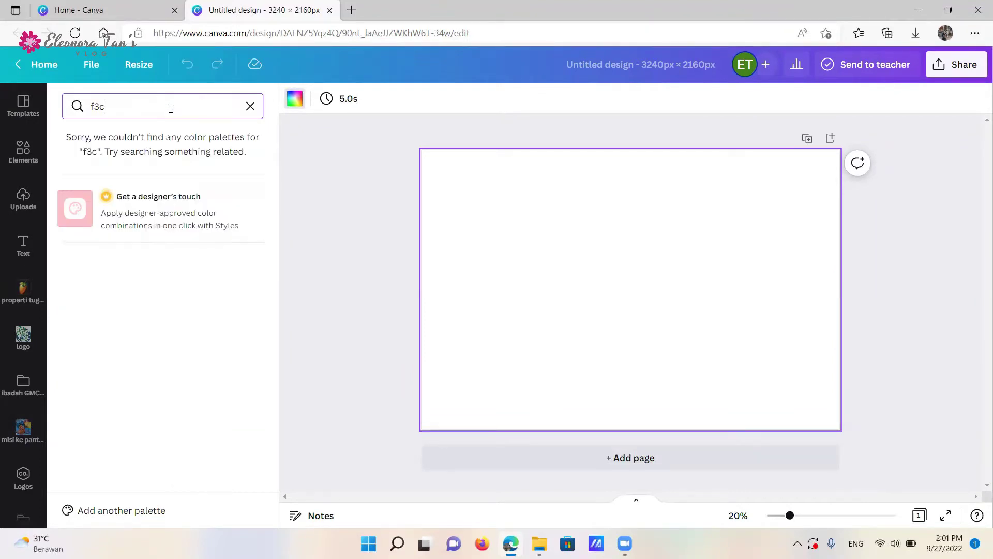
text(58)
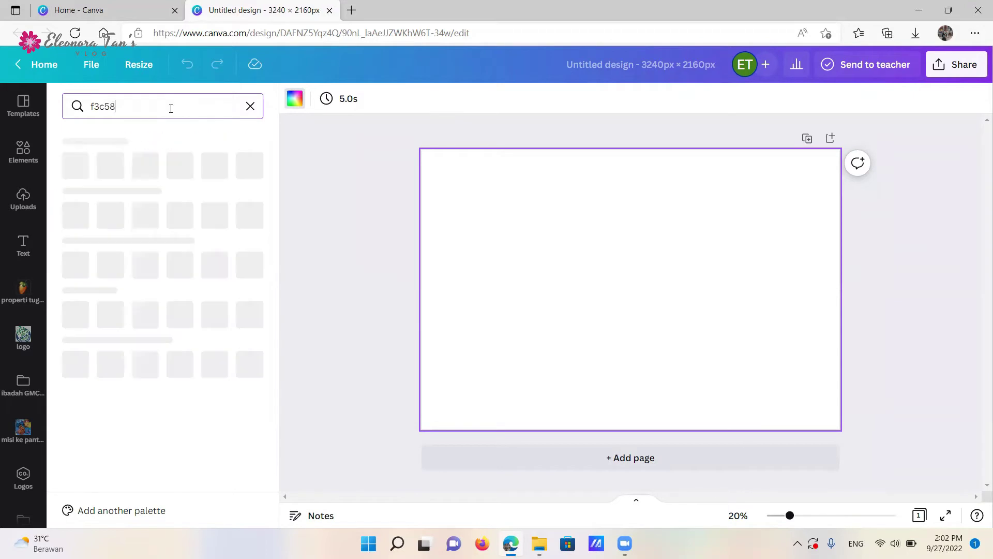
text(e)
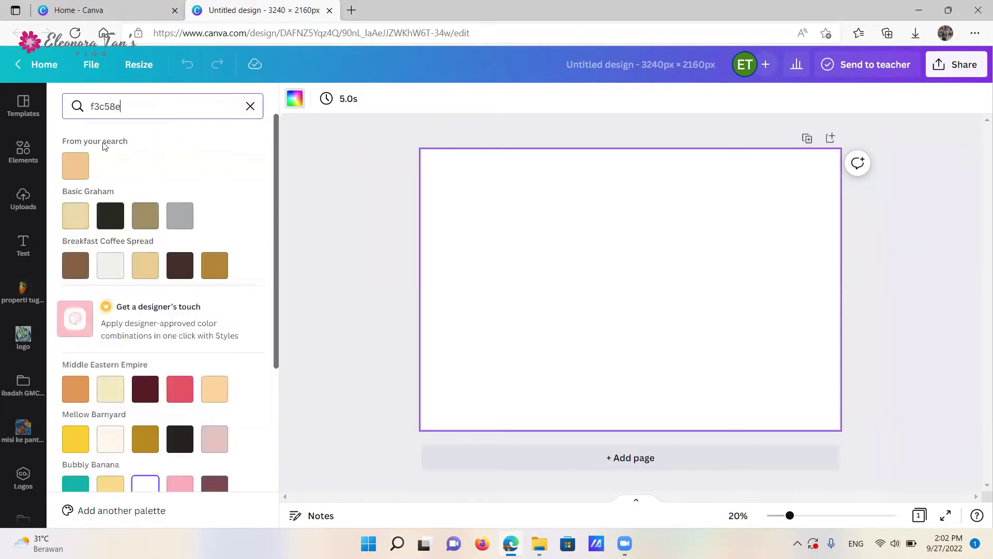
click(77, 163)
click(360, 185)
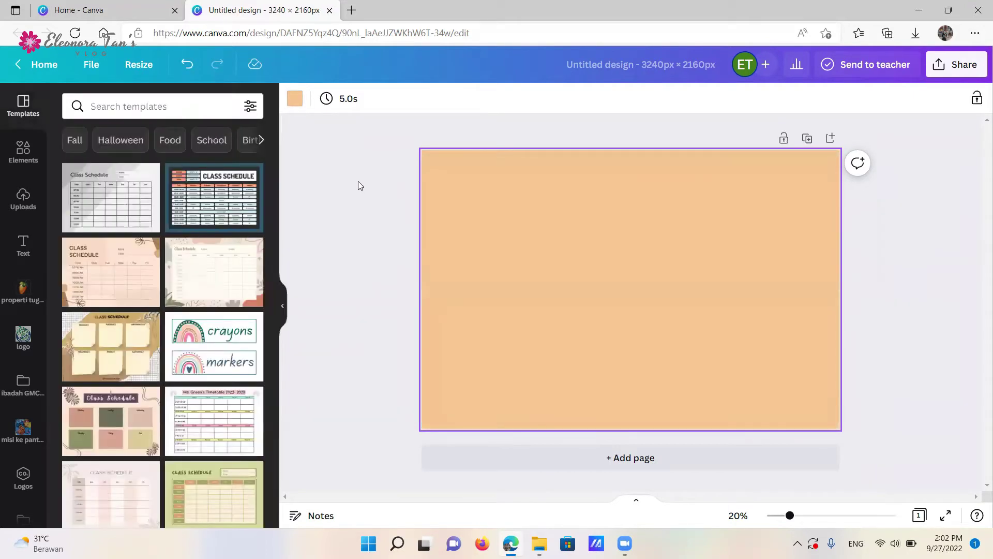
Add a square shape to the page and move it into the page's upper-left corner
click(36, 153)
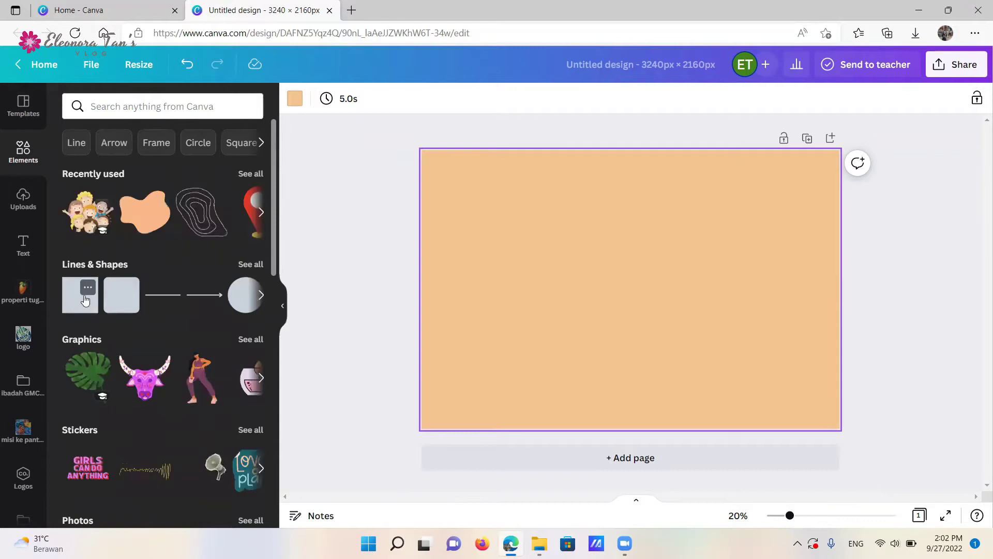
click(76, 312)
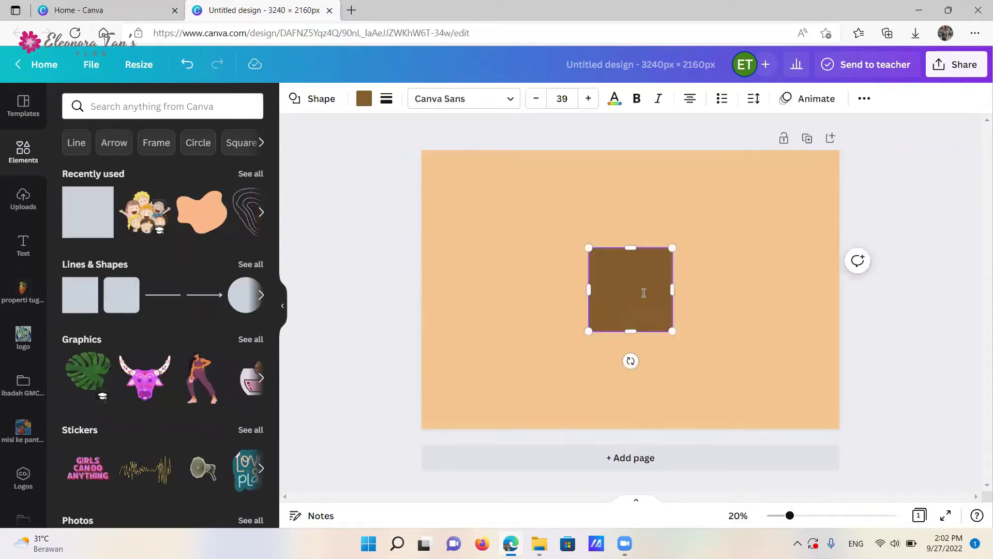
click(741, 317)
drag(640, 277, 467, 176)
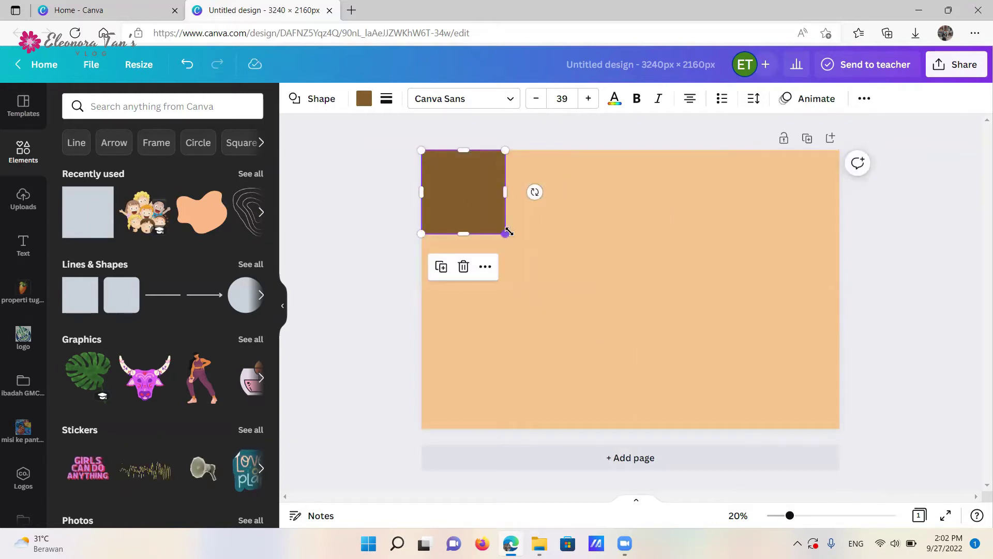
Enlarge the brown square to 1080 × 1080 px so it spans a third of the page width and half its height
drag(507, 235, 563, 277)
click(738, 515)
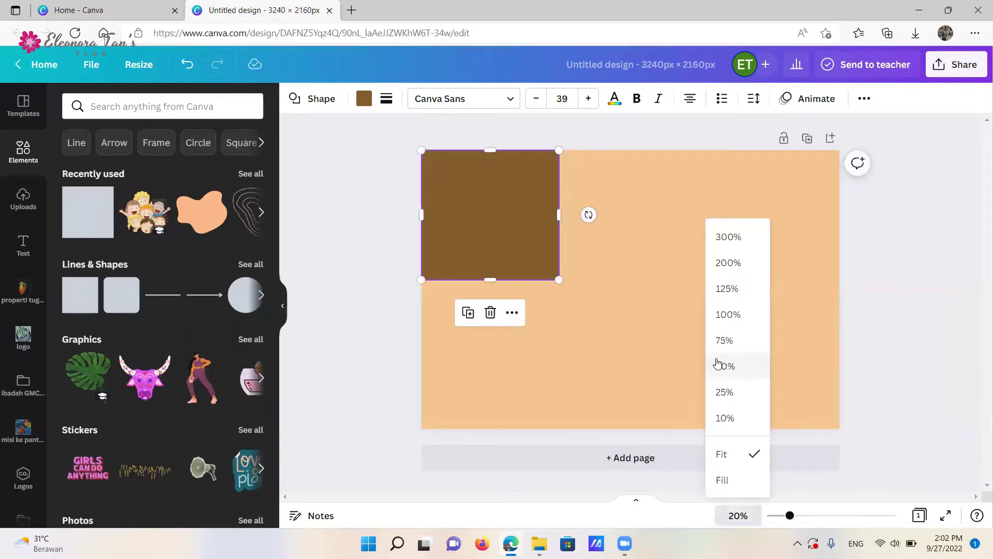
click(722, 366)
drag(980, 350, 980, 309)
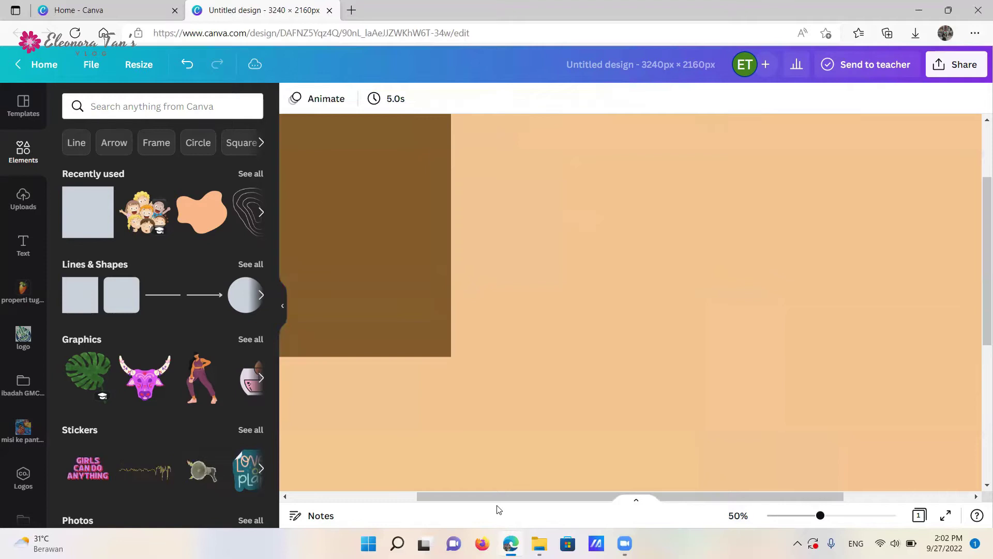
drag(493, 497, 368, 497)
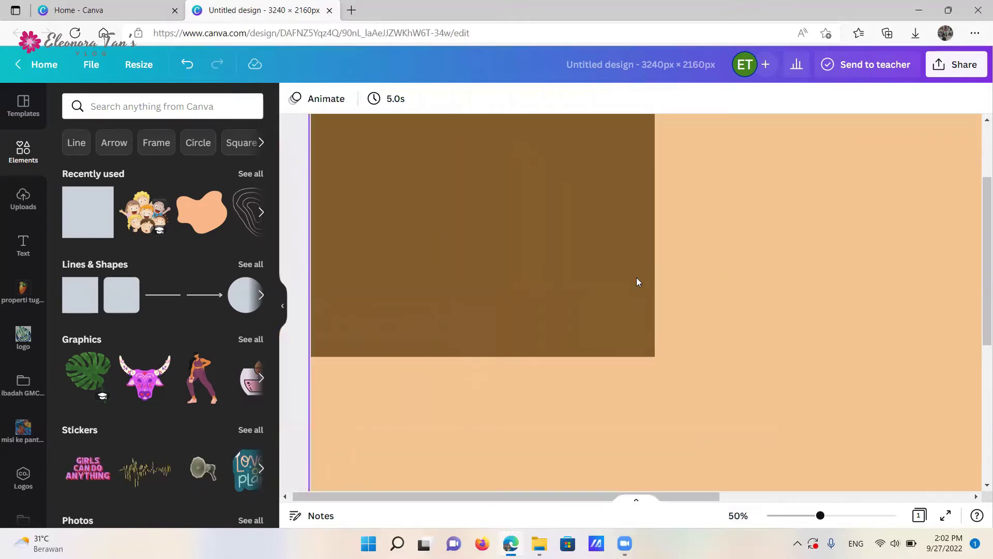
click(636, 279)
drag(655, 356, 658, 380)
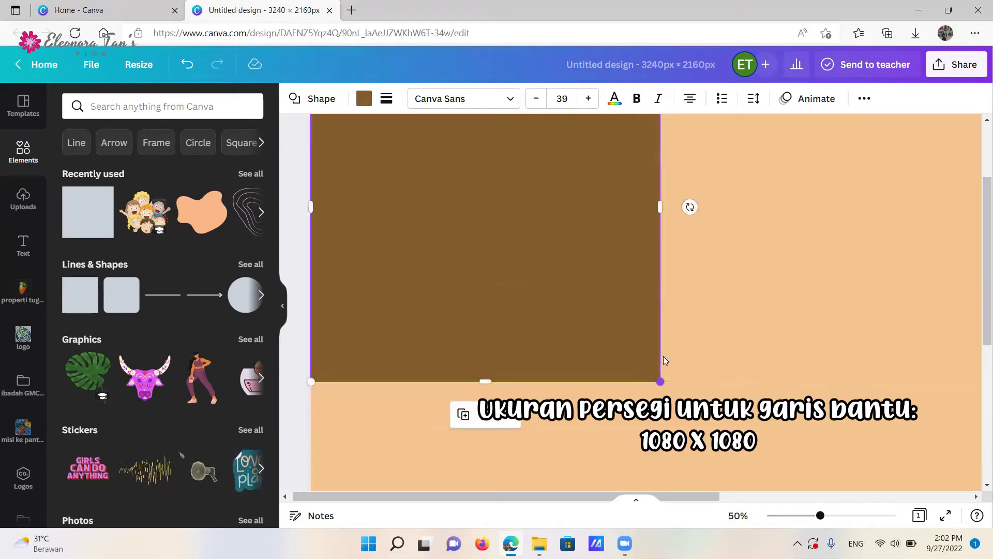
click(743, 520)
click(756, 451)
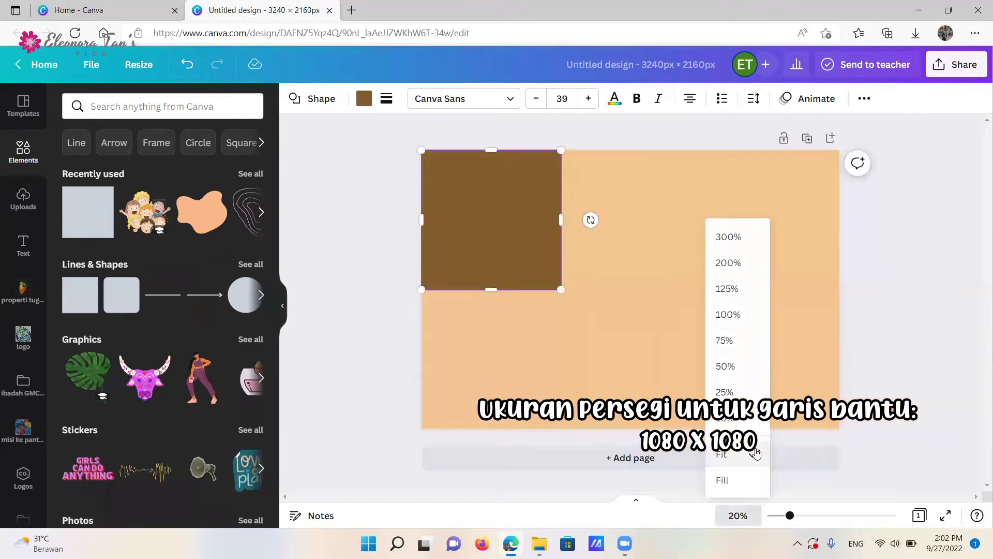
Set the brown square's transparency to 45
click(863, 99)
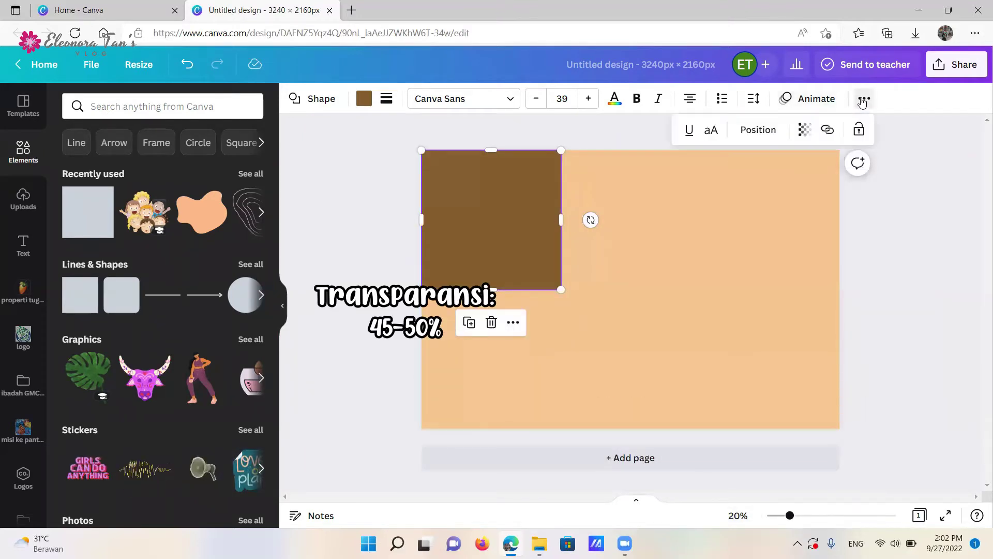
click(805, 129)
drag(742, 181, 729, 182)
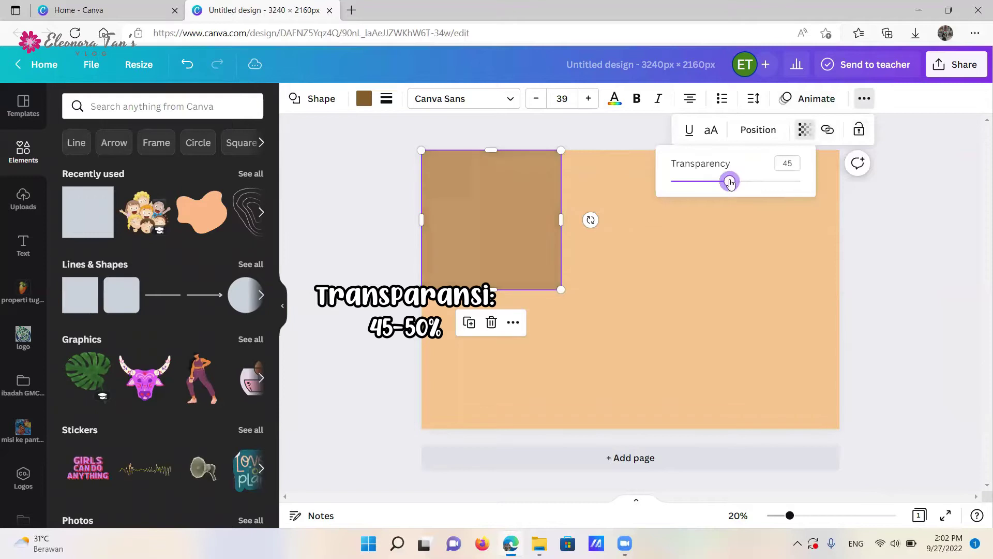
click(775, 227)
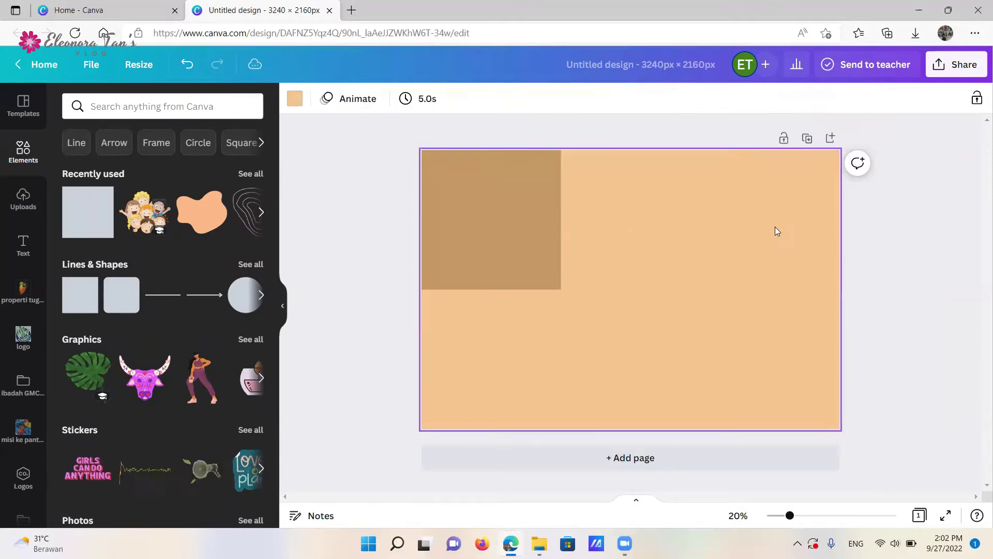
Duplicate the square twice, placing the copies in the page's upper-right corner and the middle of the lower row as a checkerboard
click(498, 202)
click(469, 323)
drag(466, 219, 776, 202)
click(608, 256)
drag(832, 221, 834, 223)
click(879, 285)
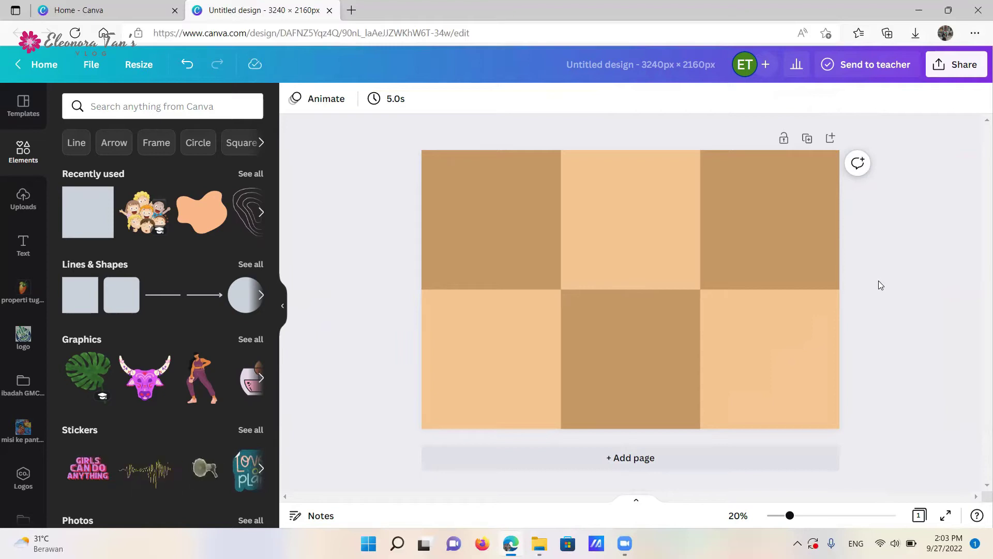
Search the elements for "wave" and browse the matching graphics
click(196, 107)
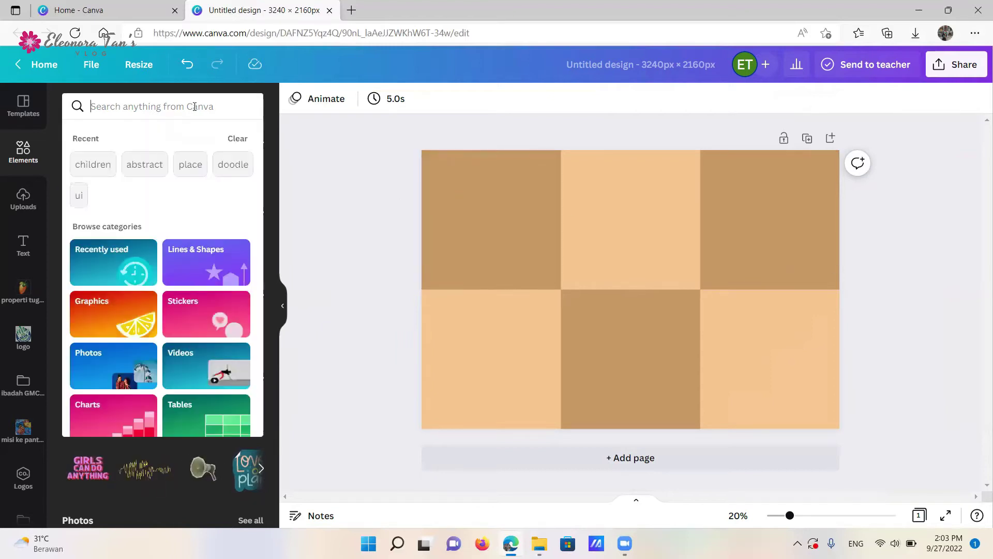
text(wave)
key(Return)
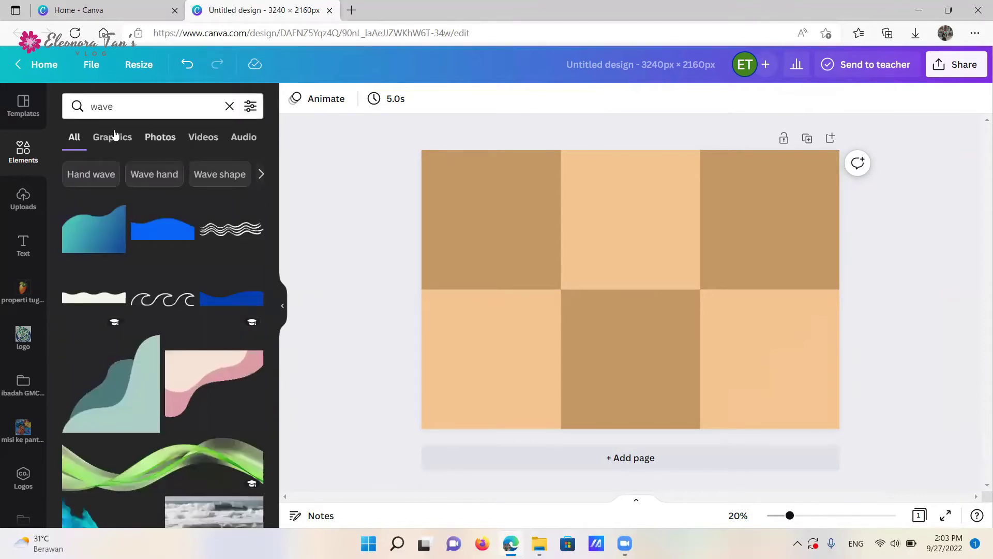
click(114, 136)
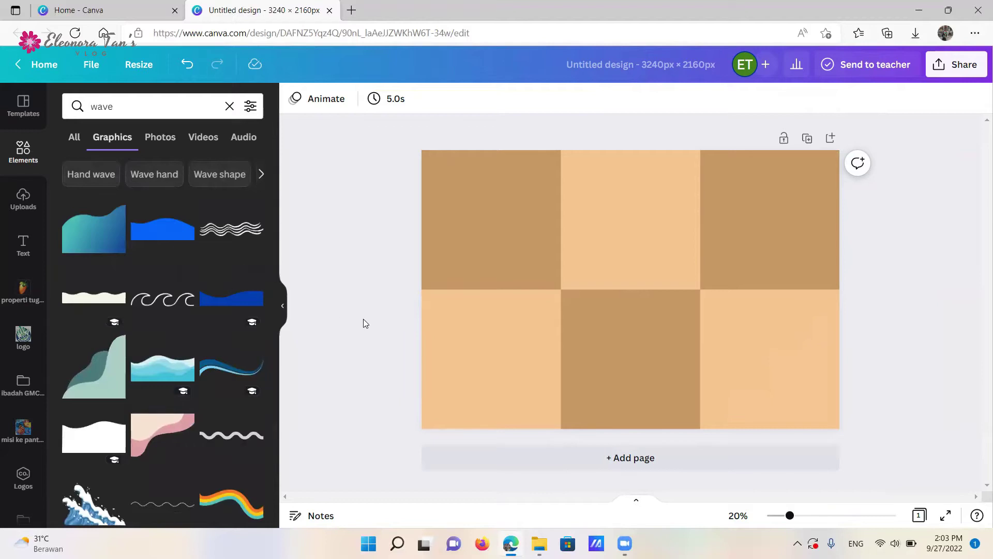
drag(272, 215, 279, 349)
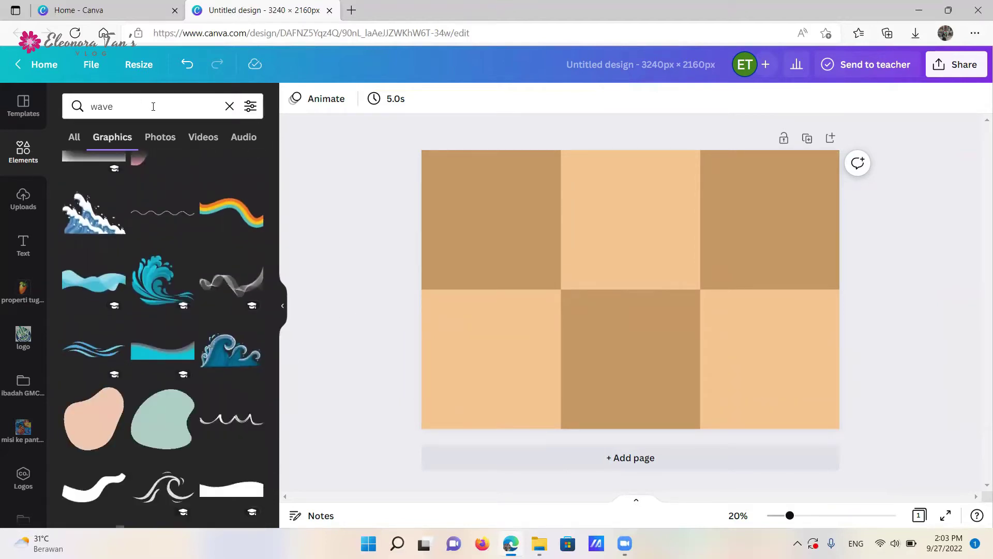
Search the graphics for "ripped paper" and add the brown torn-paper strip to the page
click(73, 116)
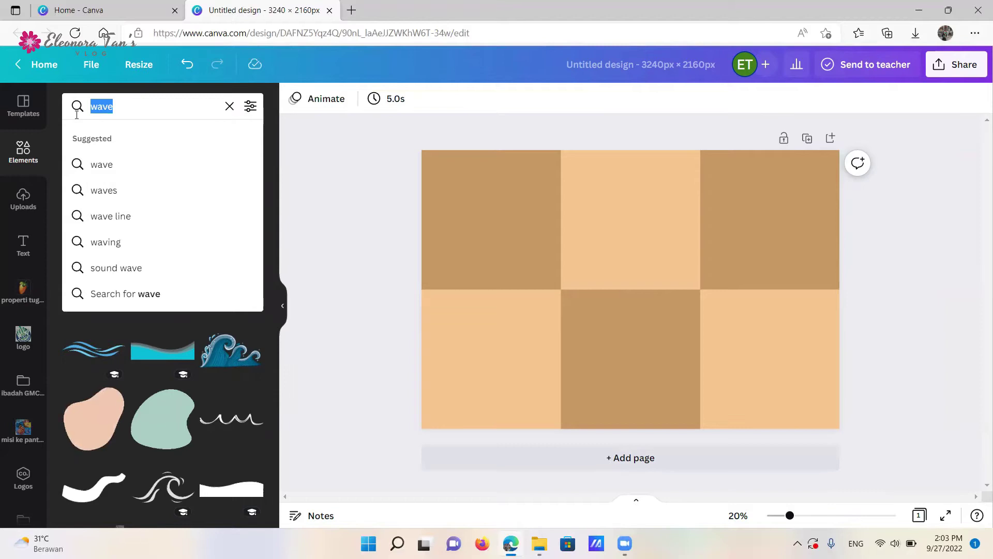
text(ripped paper)
key(Return)
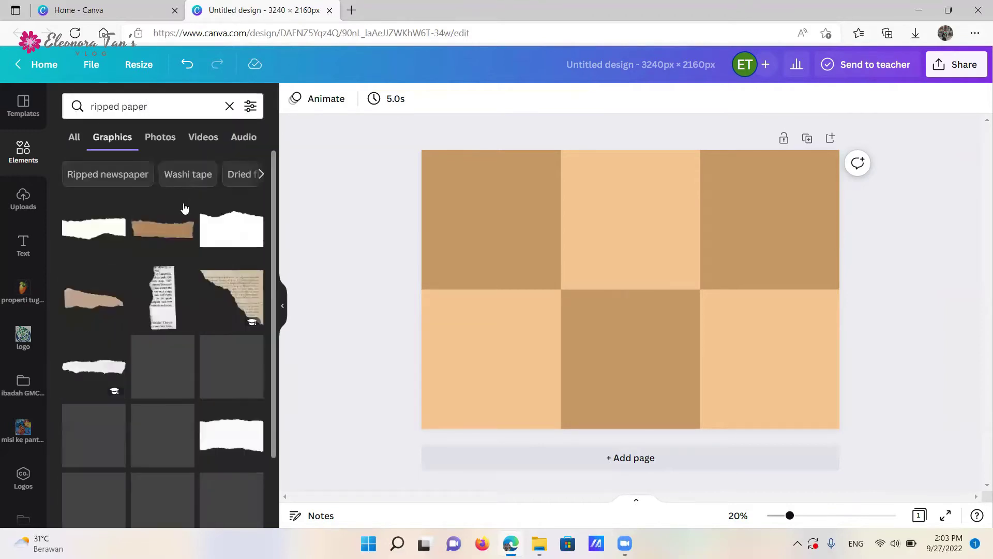
click(162, 233)
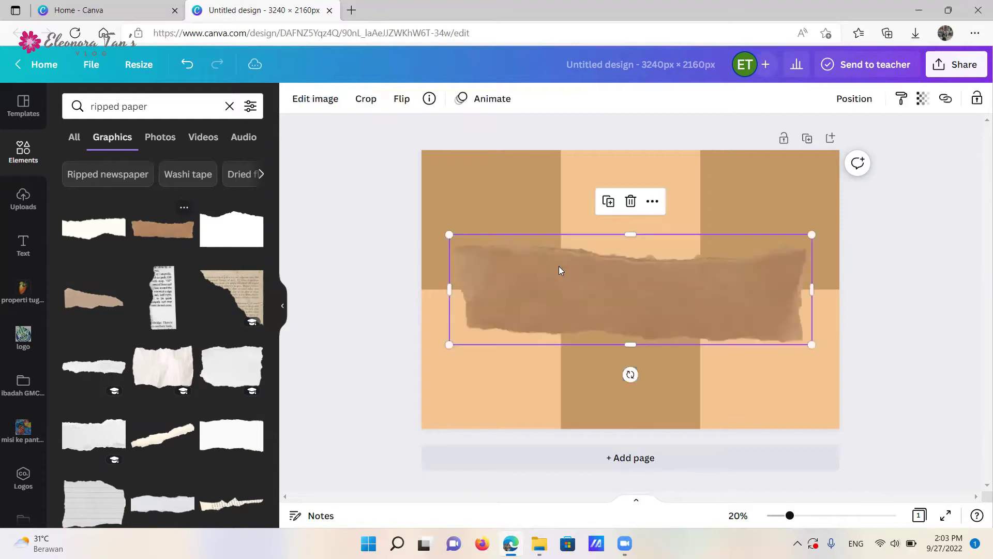
Try the brown torn-paper strip against the page's upper edge, and delete it from the page
drag(561, 271, 557, 161)
drag(710, 208, 604, 156)
key(Delete)
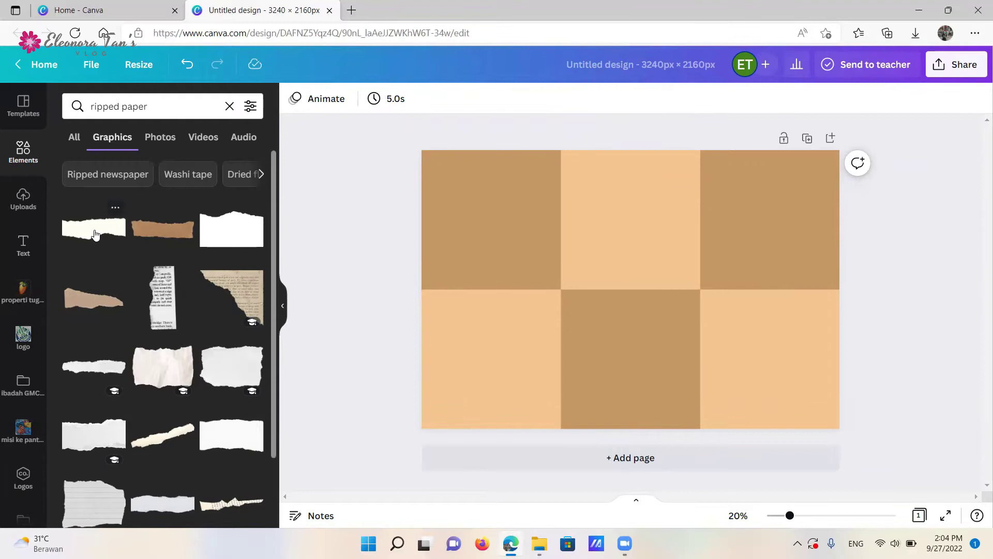
Add the cream torn-paper strip and shrink it to one tile's width along the upper-left tile's top edge
click(96, 234)
drag(658, 266, 625, 142)
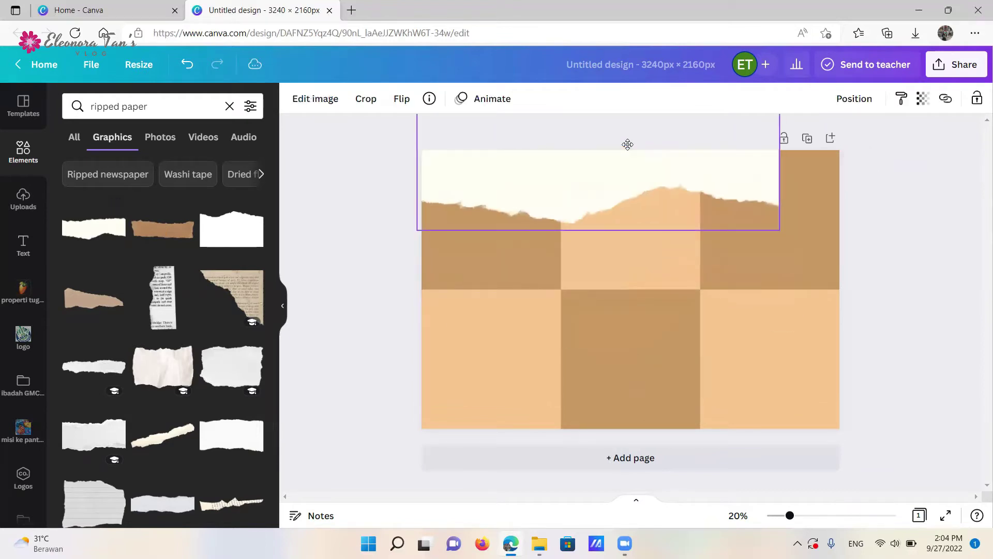
drag(779, 230, 542, 159)
Duplicate the cream strip and align the copy with the sides of the upper-middle tile along its top edge
click(469, 208)
drag(486, 171, 631, 161)
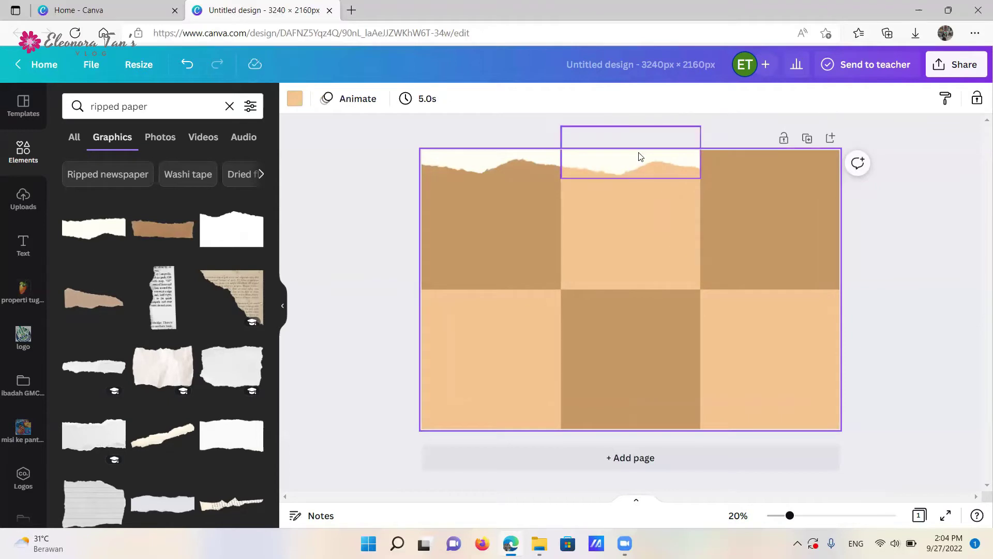
click(641, 170)
drag(641, 170, 614, 165)
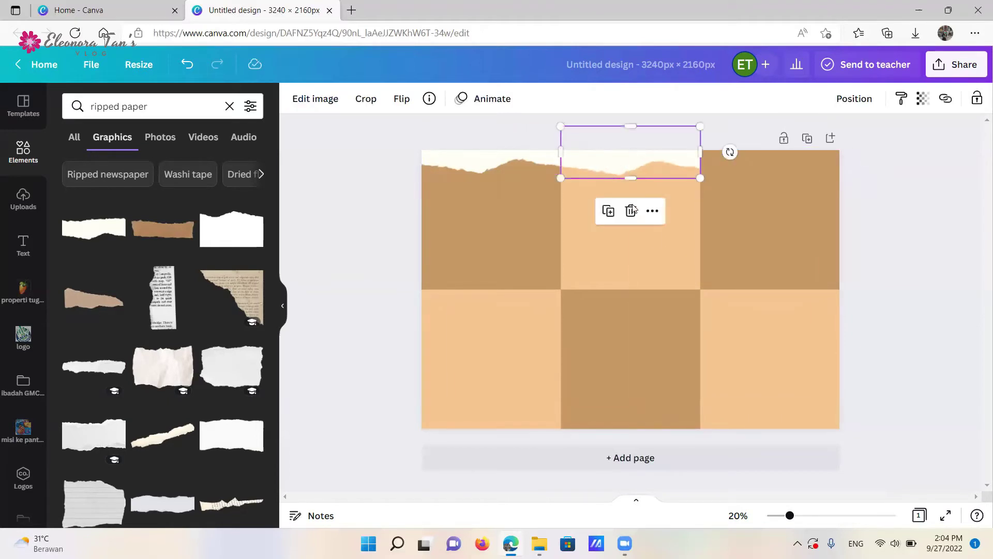
click(658, 240)
click(725, 514)
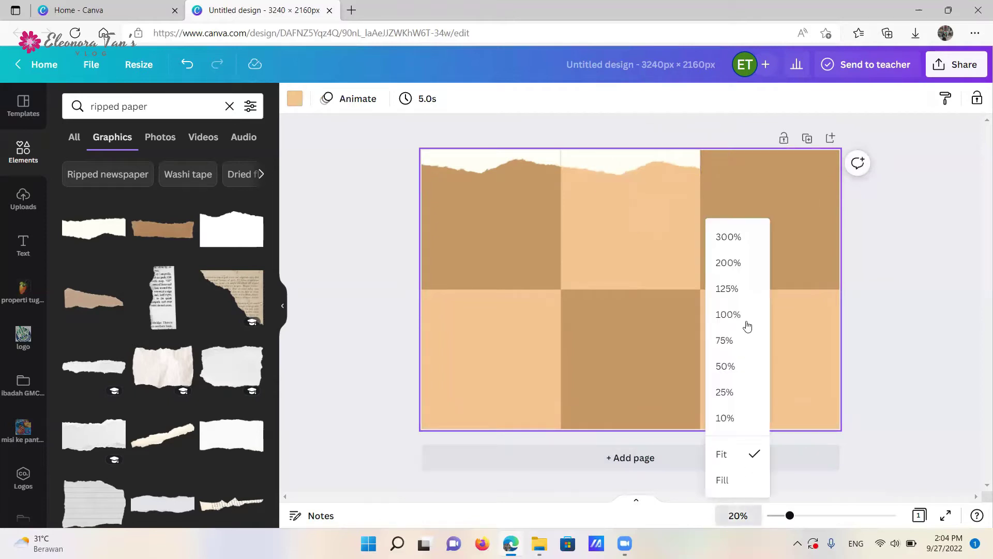
click(742, 341)
scroll(977, 325, up, 5)
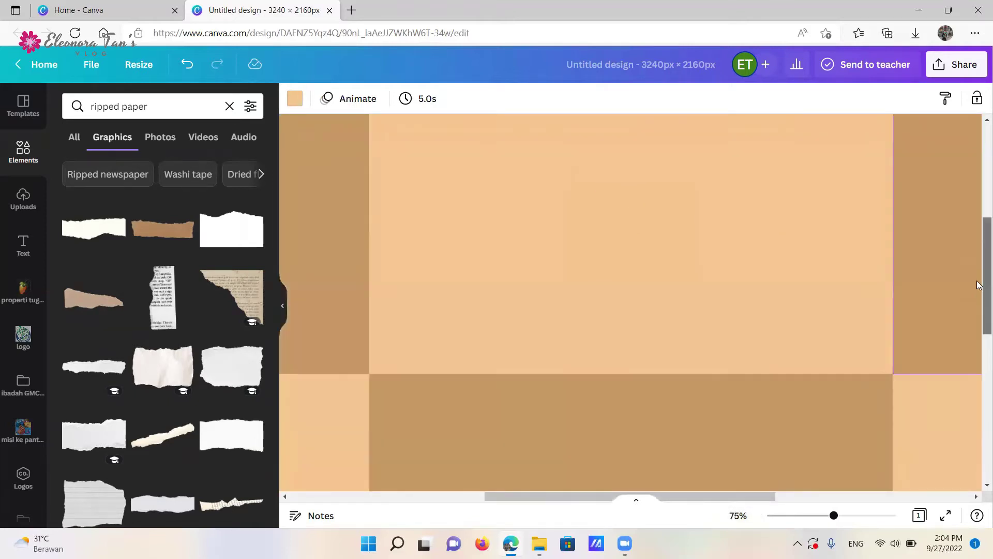
click(670, 226)
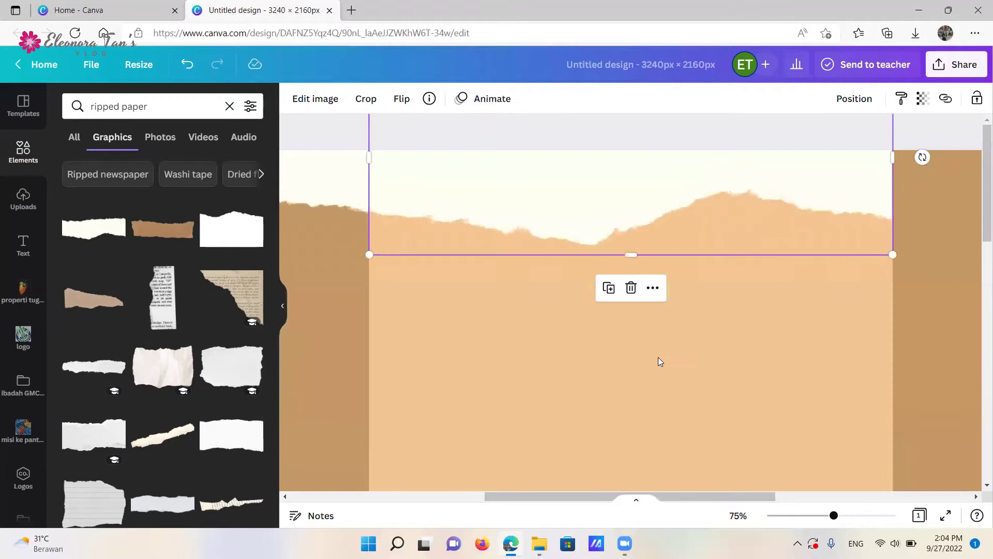
click(659, 361)
click(657, 363)
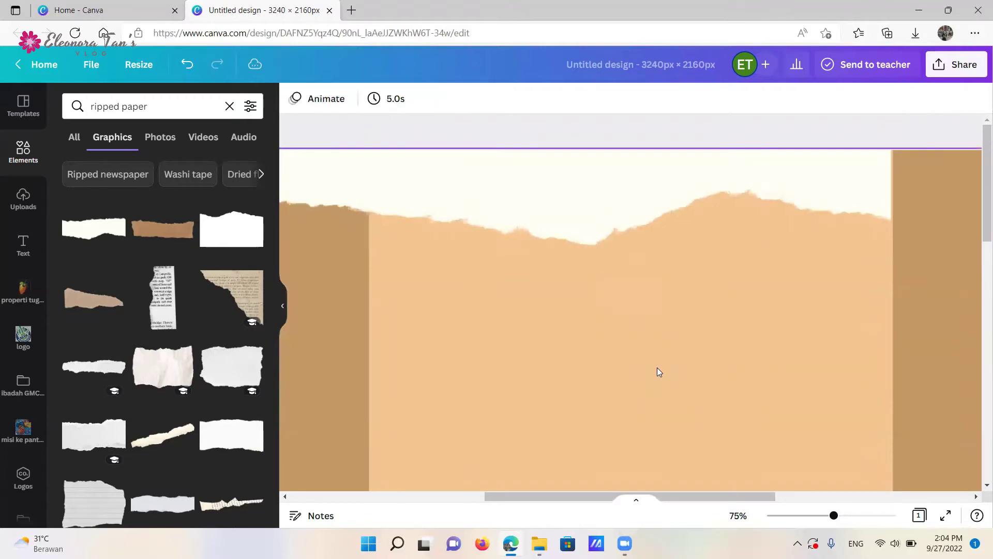
Duplicate the cream strip onto the upper-right tile's top edge and fit it flush with the page's right edge
drag(654, 496, 870, 493)
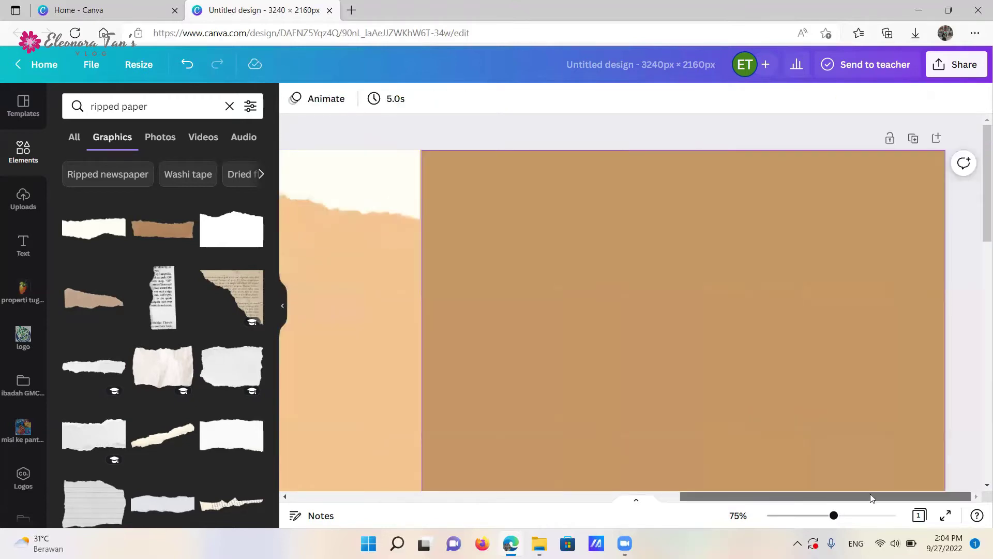
click(434, 202)
click(409, 197)
click(293, 288)
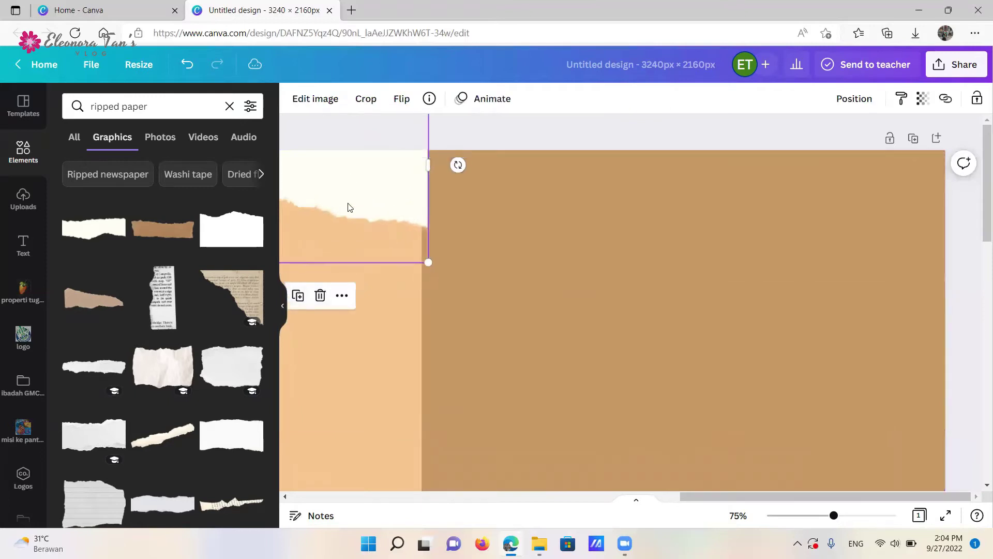
drag(965, 205, 874, 191)
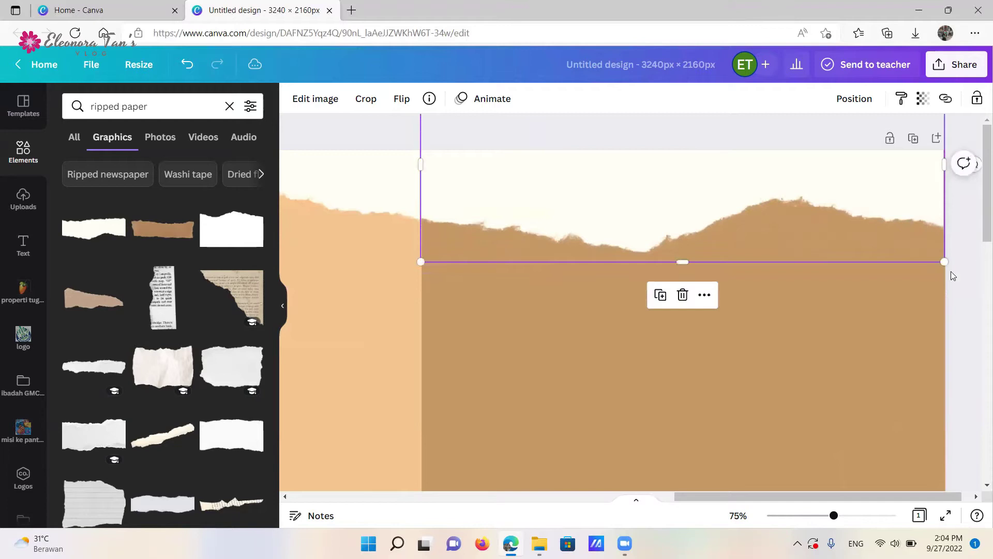
click(681, 187)
drag(785, 233, 783, 232)
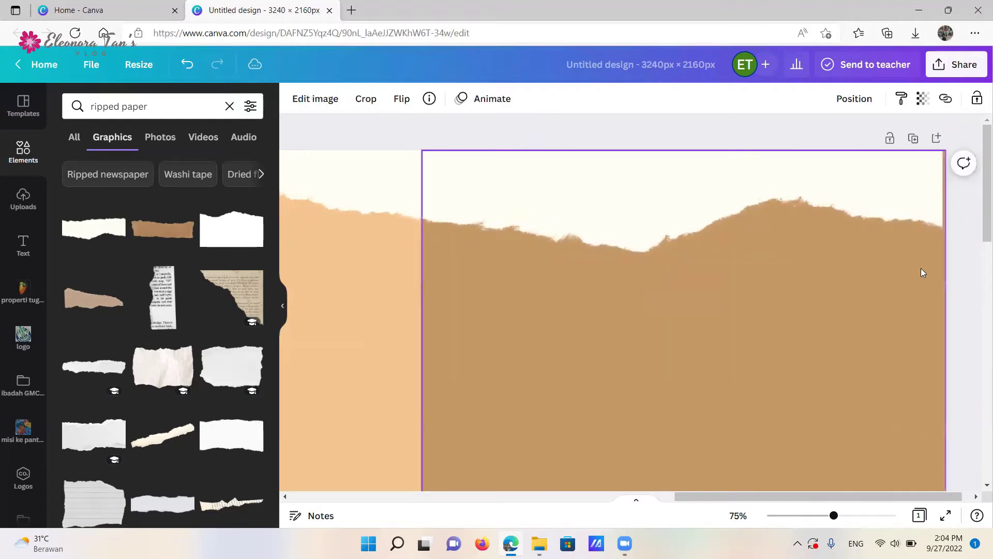
drag(951, 269, 979, 139)
click(979, 350)
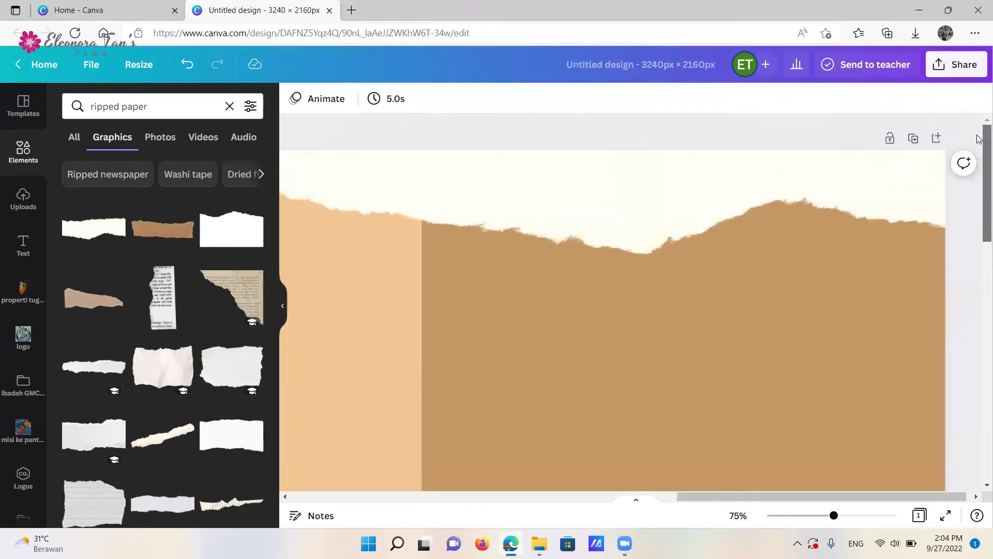
Add the "RODEO" font-combination text to the page
click(738, 515)
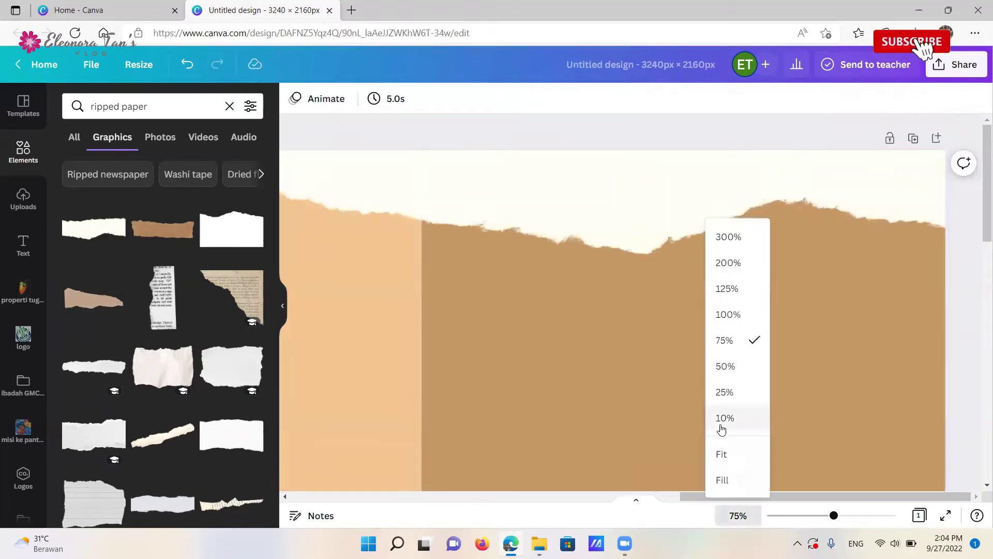
click(725, 366)
click(738, 515)
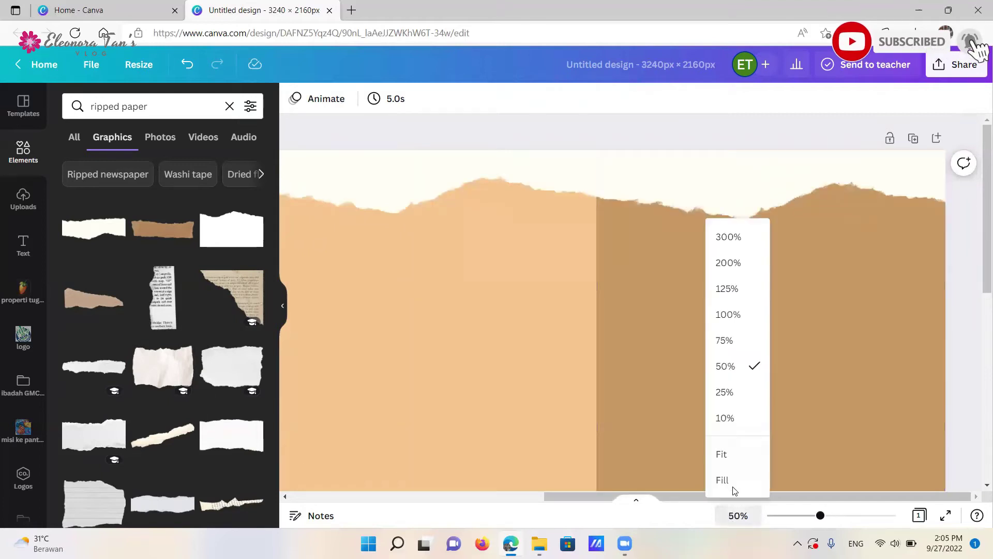
click(723, 387)
drag(982, 381, 979, 428)
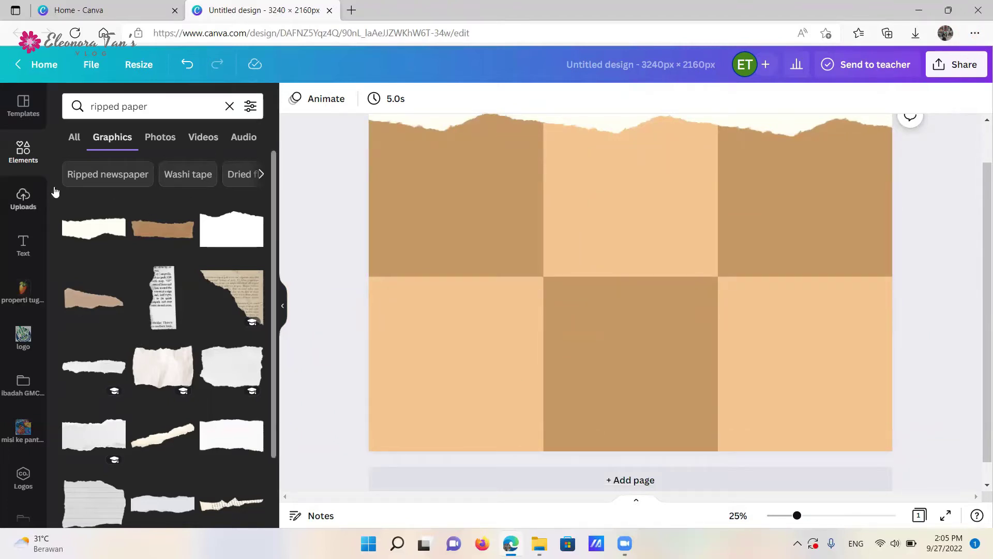
click(20, 240)
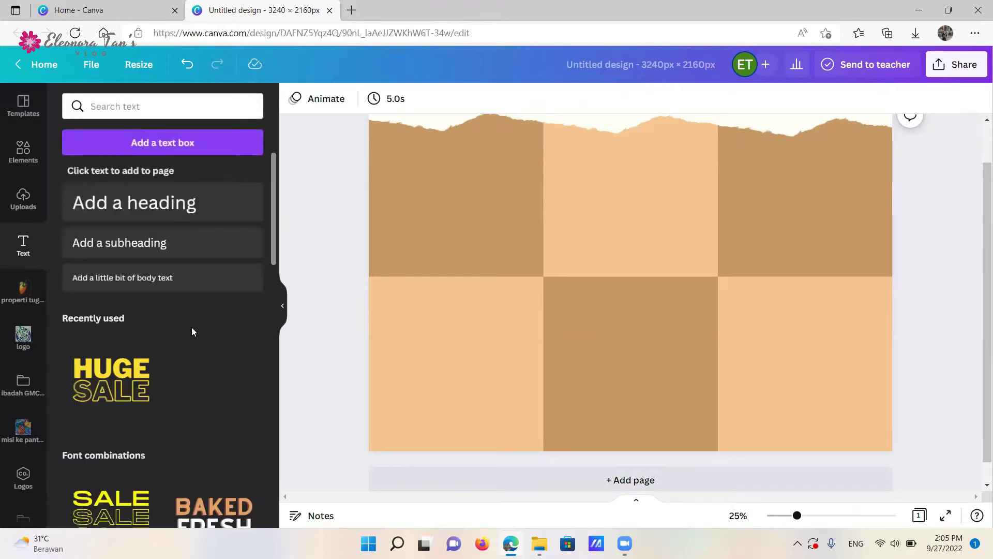
drag(271, 188, 274, 288)
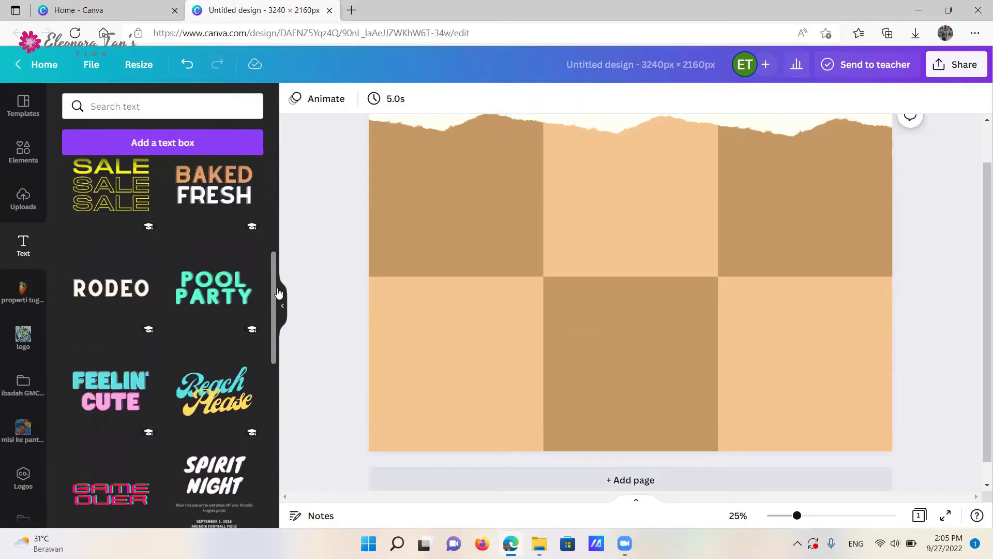
drag(650, 261, 630, 277)
Change the text's wording to "HIGH" and place it in the middle of the lower-left tile
double_click(659, 280)
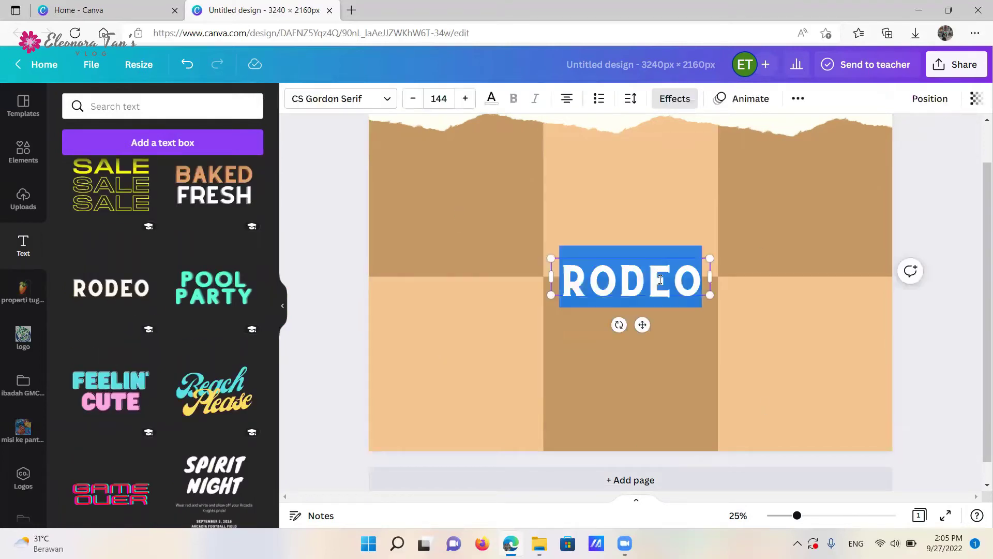
text(HIGH)
drag(666, 257, 491, 346)
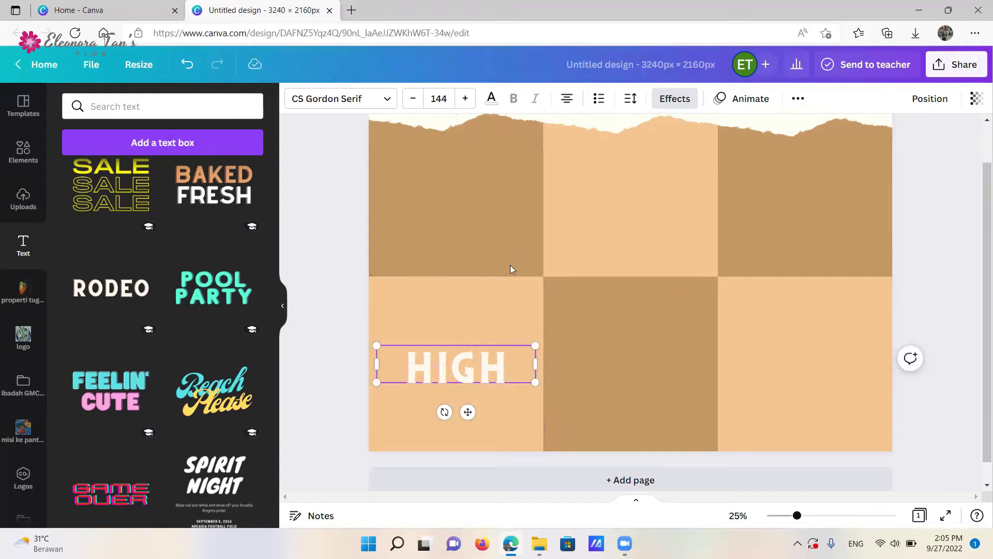
Duplicate the "HIGH" text into the lower-right tile and change the copy's wording to "LIGHTS"
click(794, 101)
drag(474, 352, 477, 354)
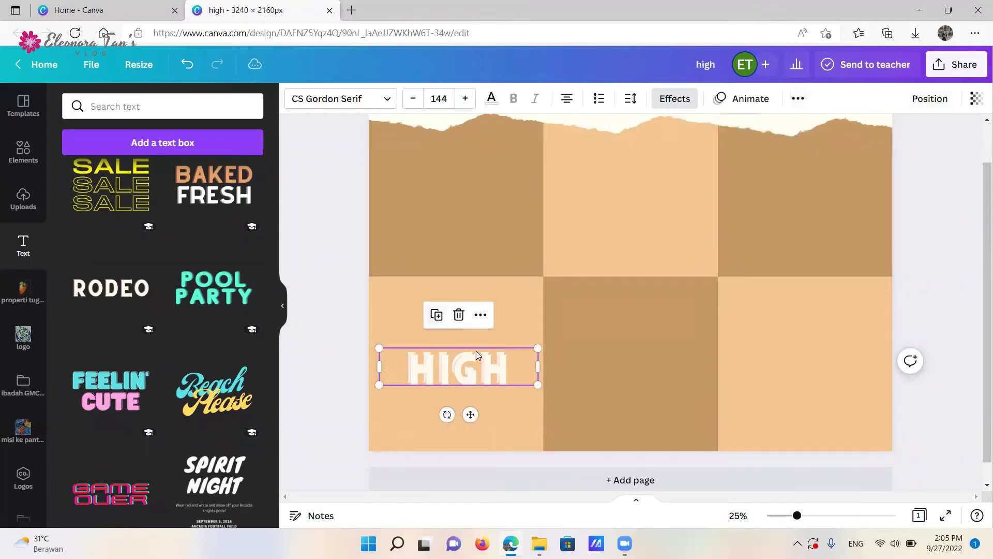
drag(802, 346, 838, 364)
double_click(838, 364)
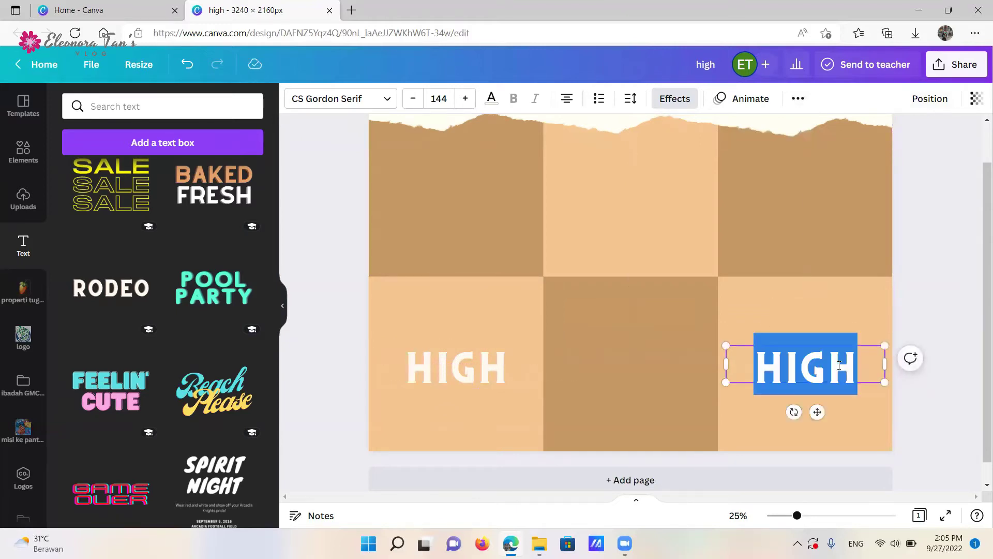
text(LIGHTS)
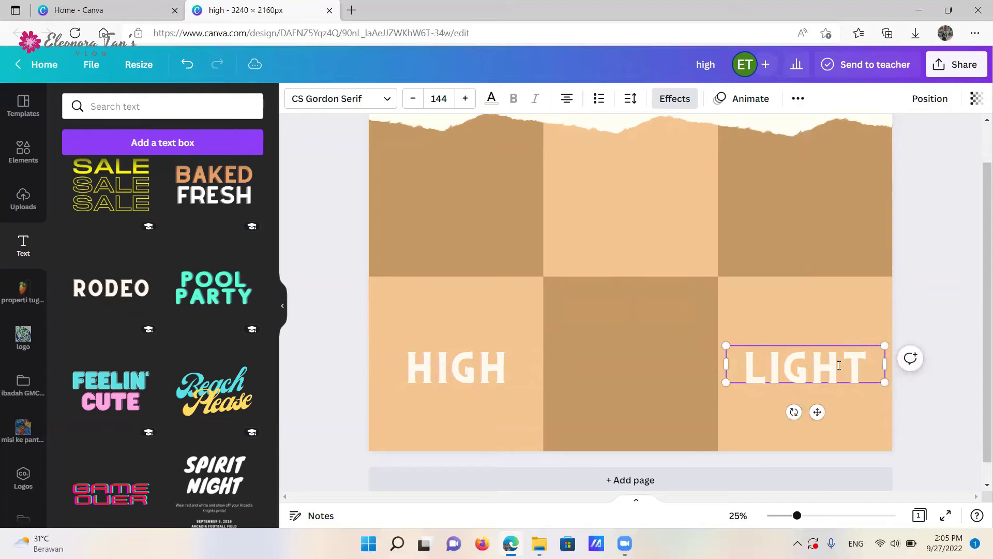
click(875, 388)
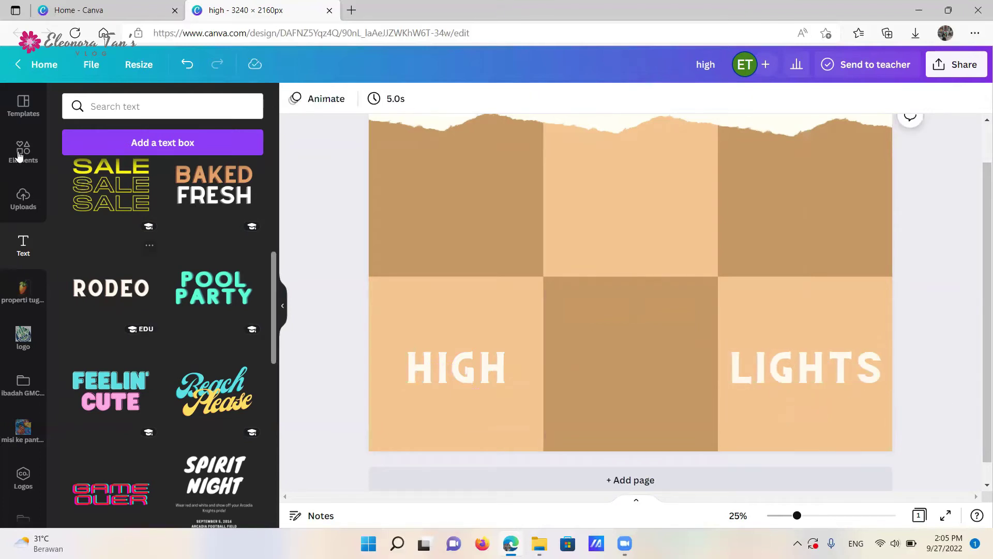
Search the graphics for "doodle" and add the white four-pointed sparkles graphic to the page
click(23, 152)
click(155, 110)
triple_click(155, 107)
text(doodle)
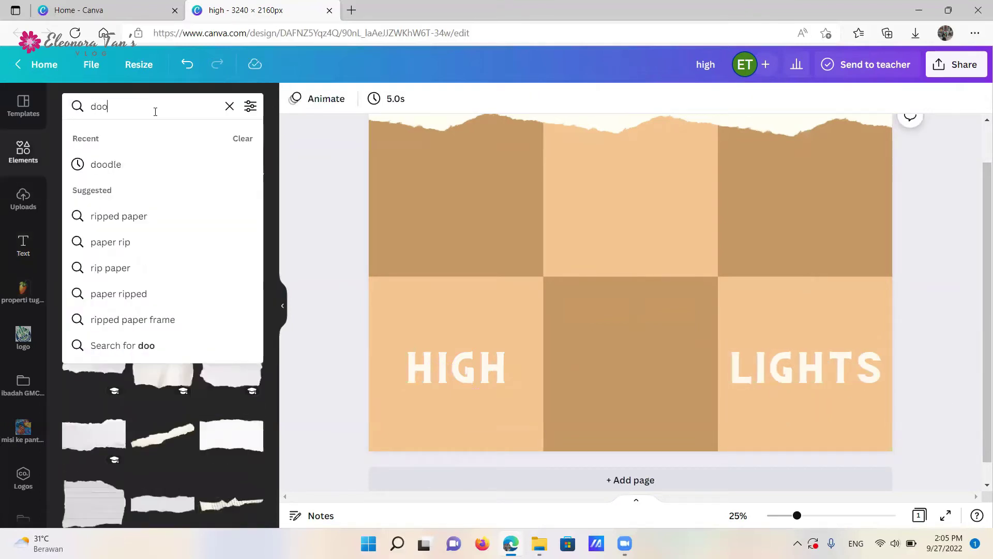
key(Return)
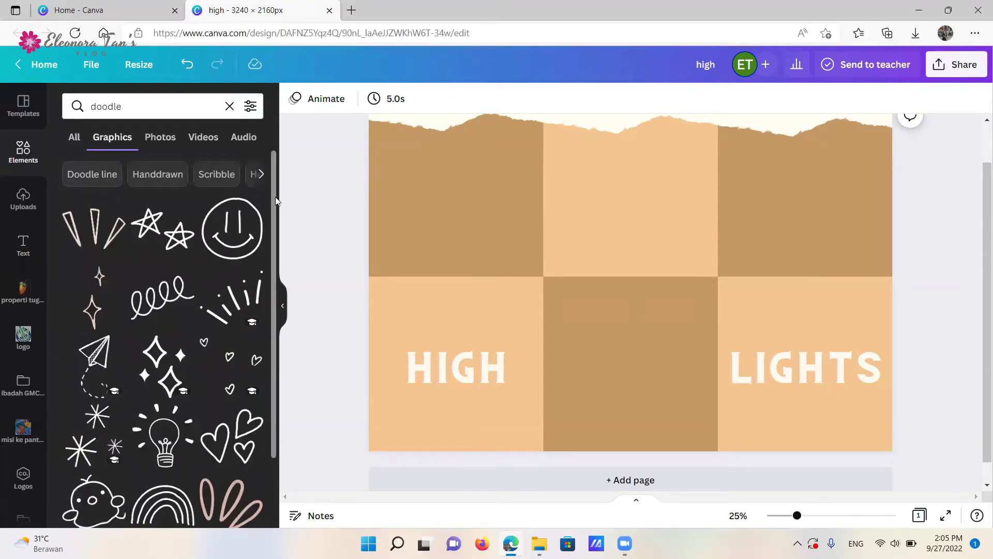
scroll(250, 247, down, 2)
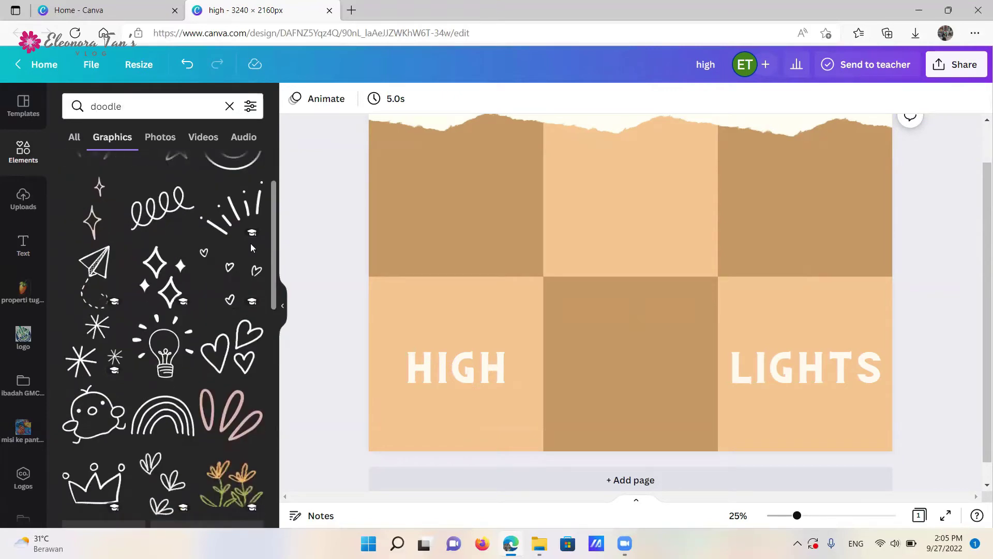
click(162, 288)
mouse_move(624, 221)
mouse_down()
mouse_move(603, 239)
mouse_move(555, 252)
mouse_up()
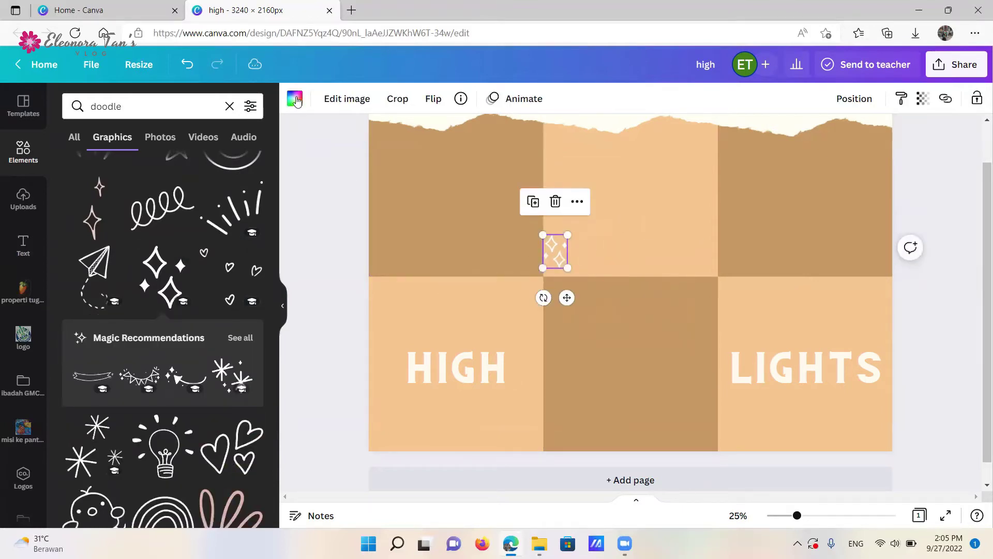
Recolour the sparkles dark maroon and place them, smaller and slightly tilted, at the lower left of "HIGH"
click(295, 99)
click(216, 274)
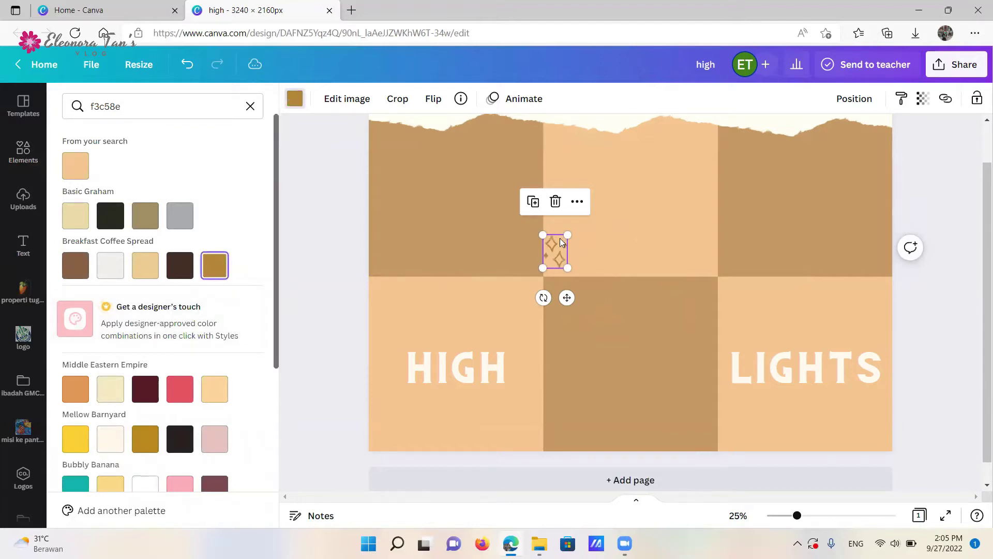
drag(566, 267, 410, 394)
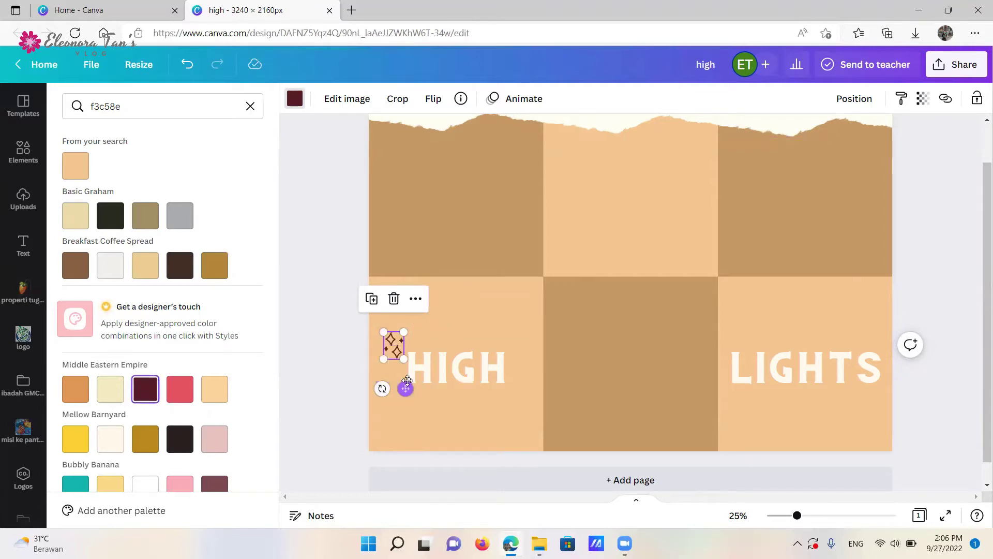
drag(401, 353, 394, 384)
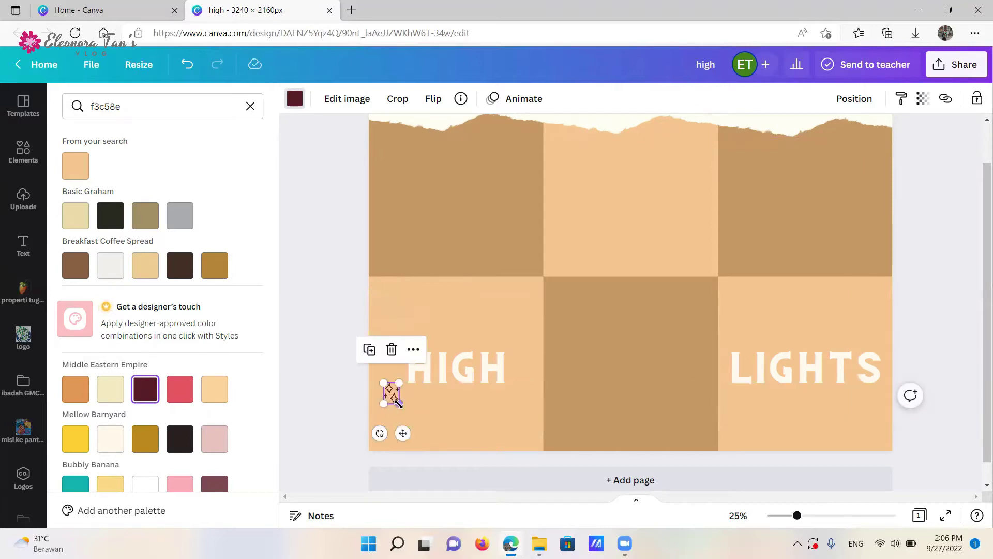
drag(379, 432, 388, 437)
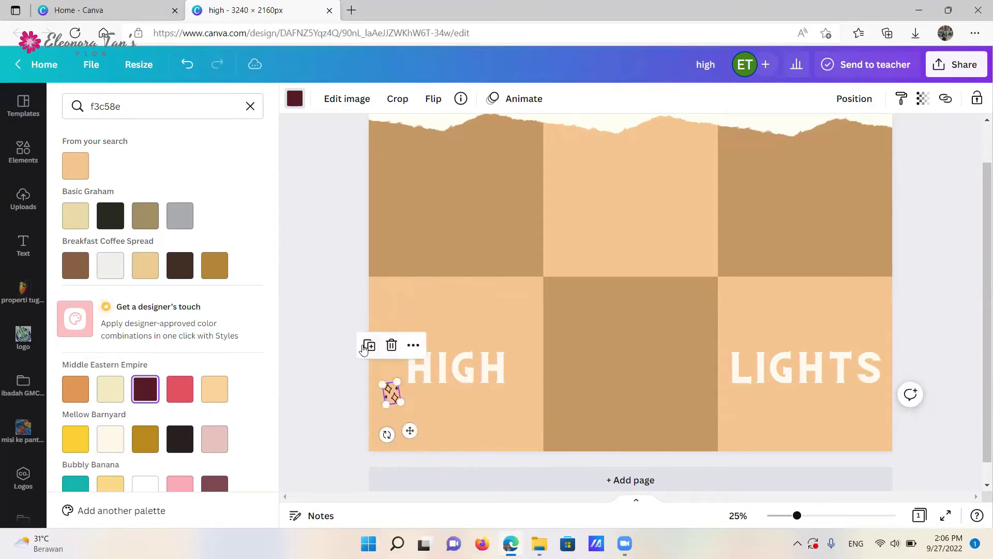
Duplicate the sparkles twice, placing one copy at the upper right of "HIGH" and one at the upper right of "LIGHTS"
drag(393, 398, 521, 341)
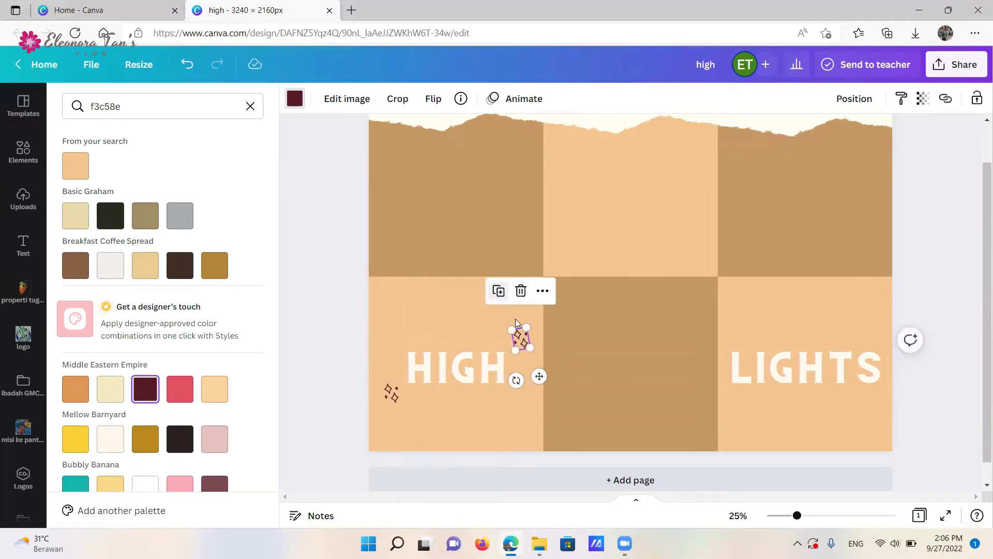
click(499, 290)
mouse_move(649, 284)
mouse_down()
mouse_move(887, 335)
mouse_move(875, 335)
mouse_up()
Shrink the "LIGHTS" text within its tile and place another copy of the sparkles at its lower left
click(848, 367)
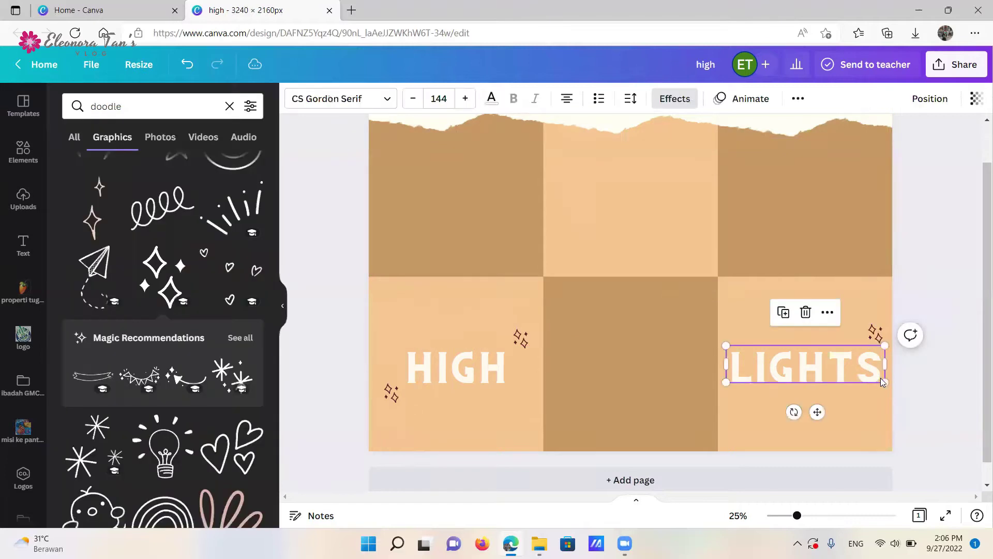
drag(881, 382, 855, 372)
mouse_move(807, 358)
mouse_down()
mouse_move(858, 359)
mouse_move(887, 333)
mouse_move(733, 385)
mouse_up()
click(882, 331)
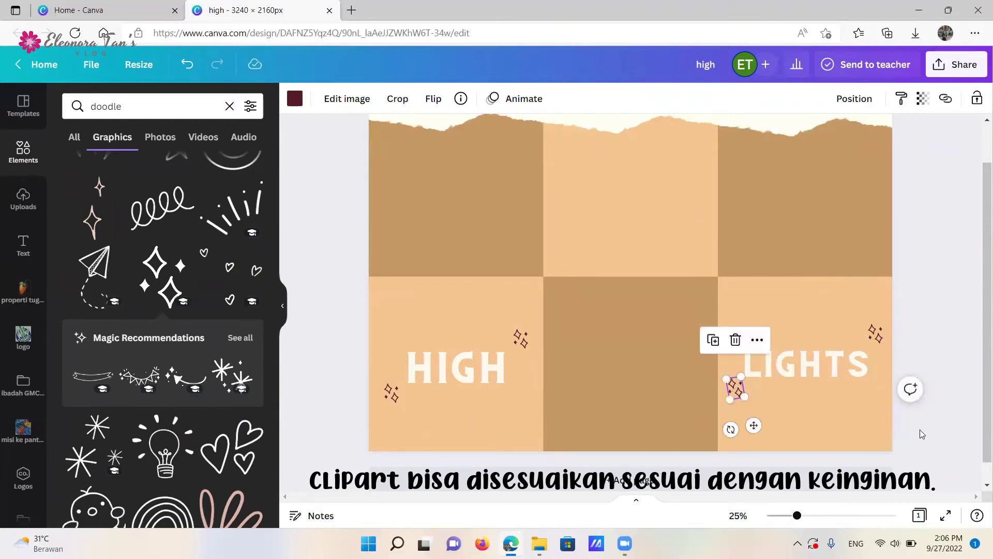
Add the group photo from the "misi ke panti asuhan damai sejahtera 250922" folder and place it over the lower middle tile
click(843, 408)
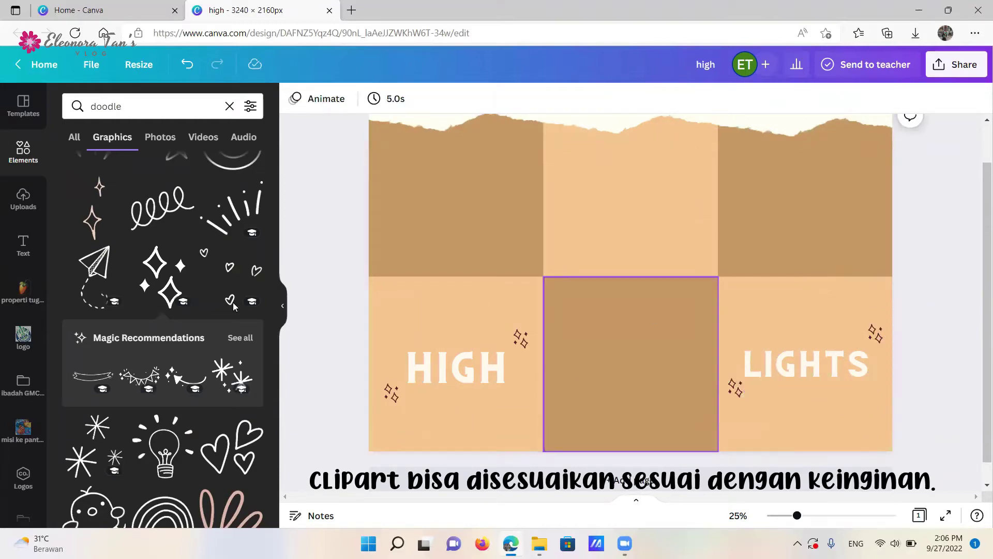
scroll(42, 268, down, 2)
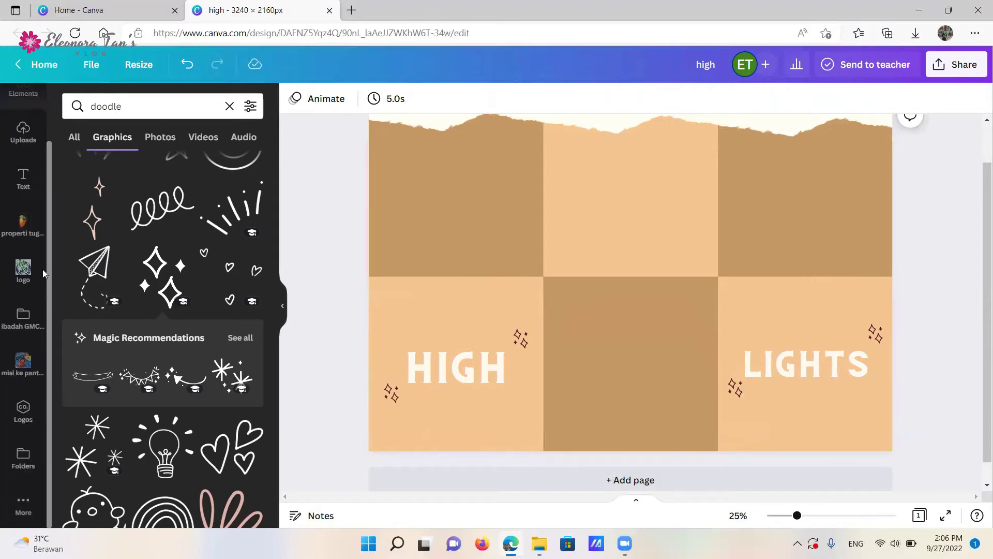
click(23, 363)
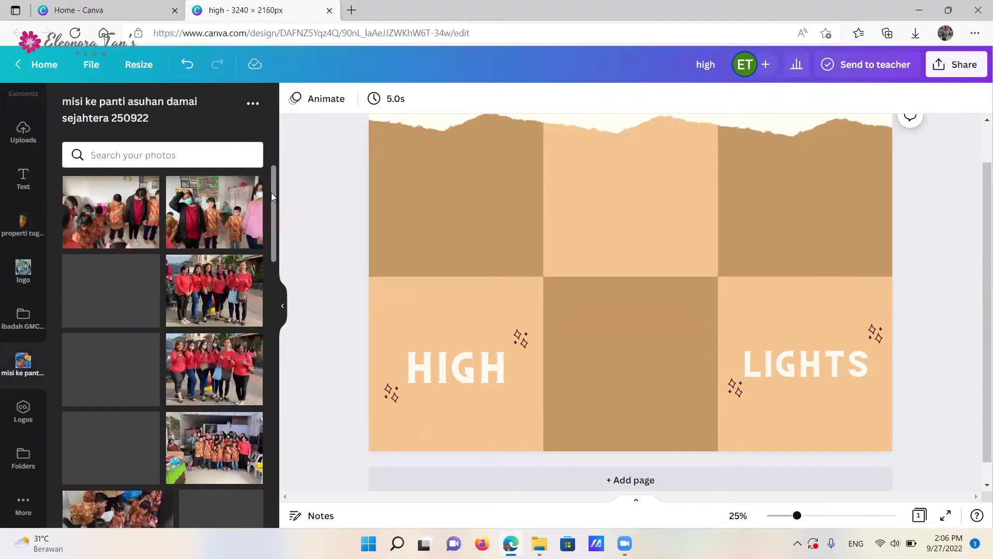
scroll(270, 243, down, 5)
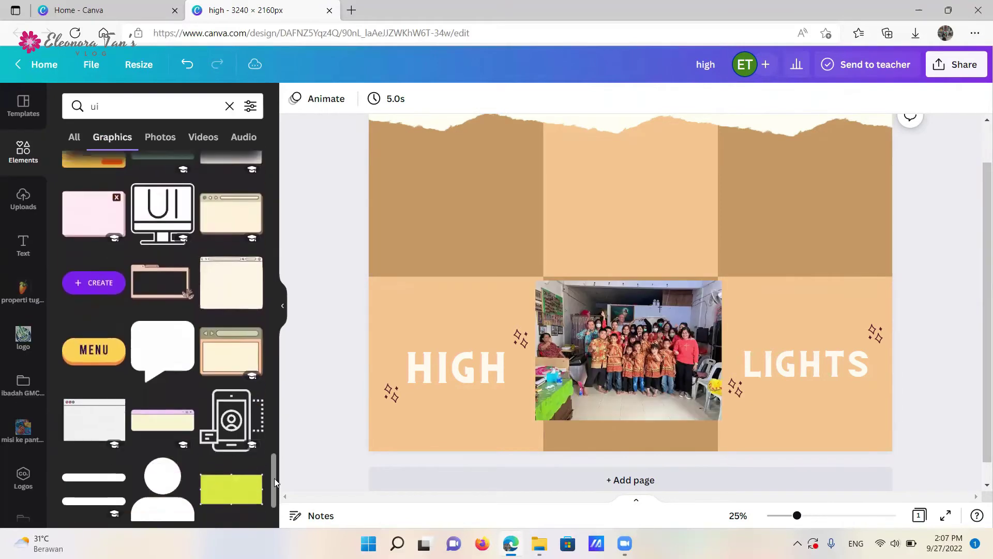
Look through the "ui" graphics and narrow the search to the suggested "Computer window" graphics
drag(275, 482, 331, 78)
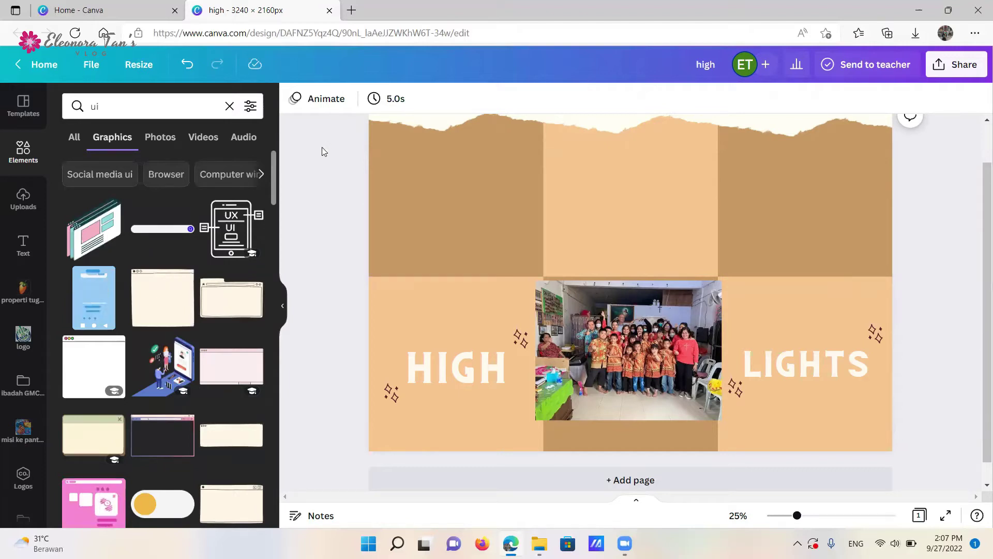
click(241, 176)
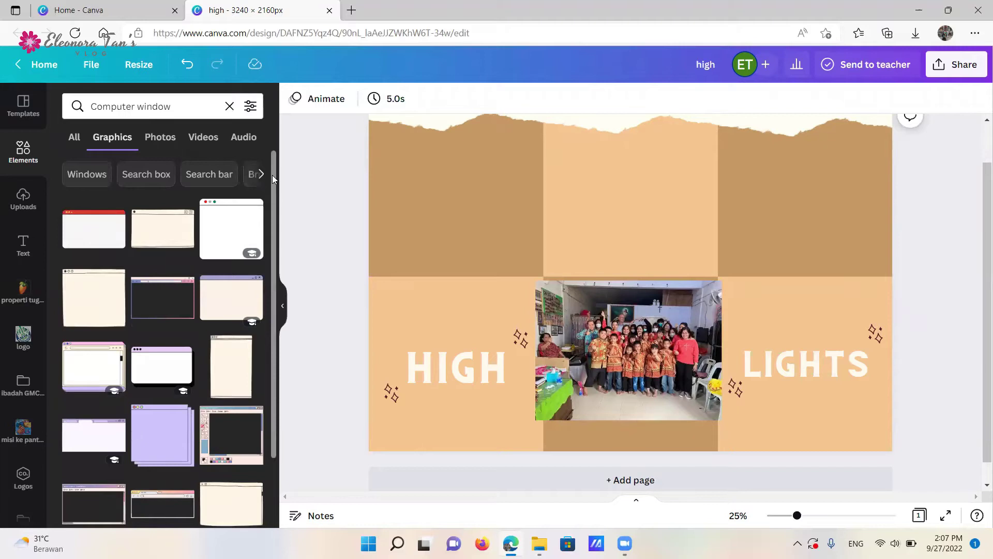
drag(272, 175, 271, 292)
scroll(238, 279, up, 2)
click(175, 241)
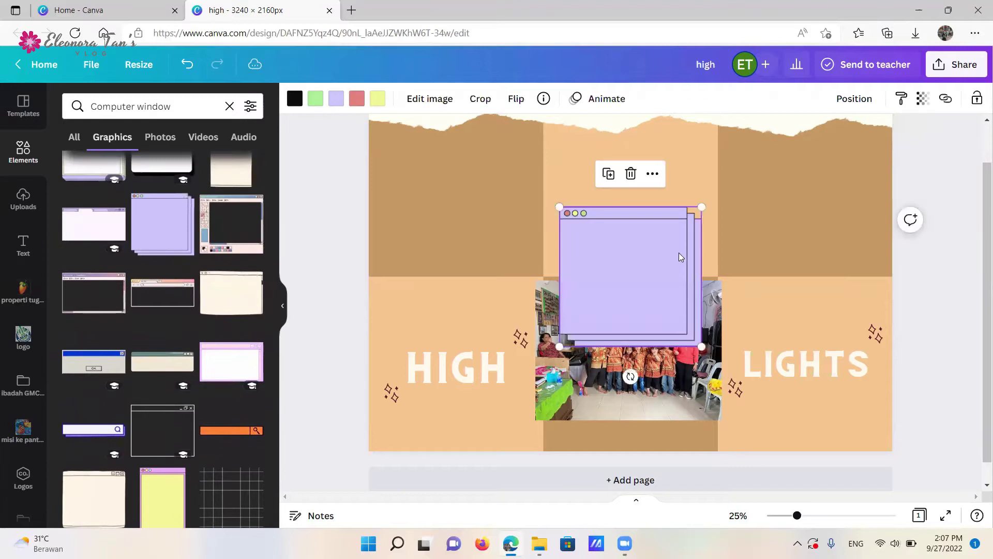
key(Delete)
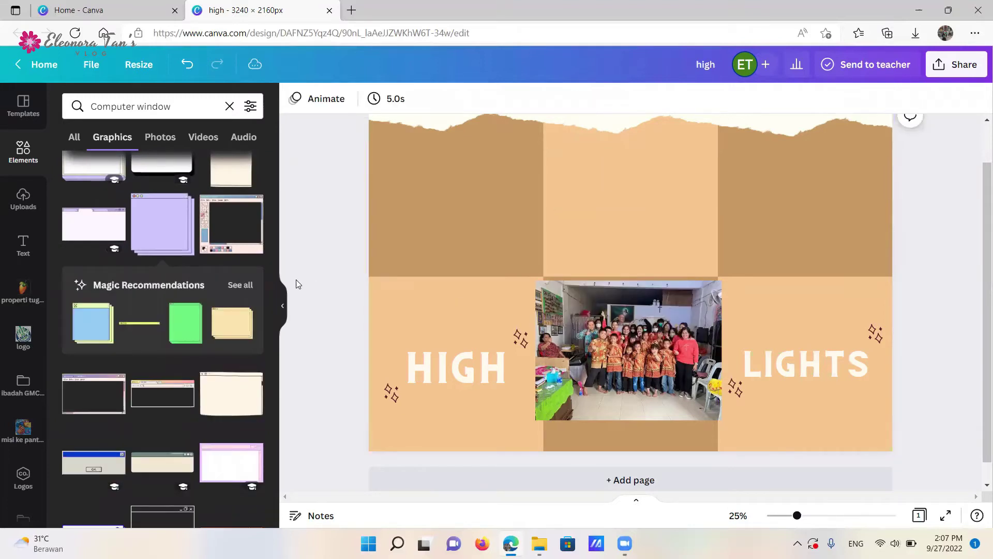
Add the window graphic with the teal title bar and recolour its outlines Mellow Barnyard black and its title bar Middle Eastern Empire orange
scroll(268, 362, down, 6)
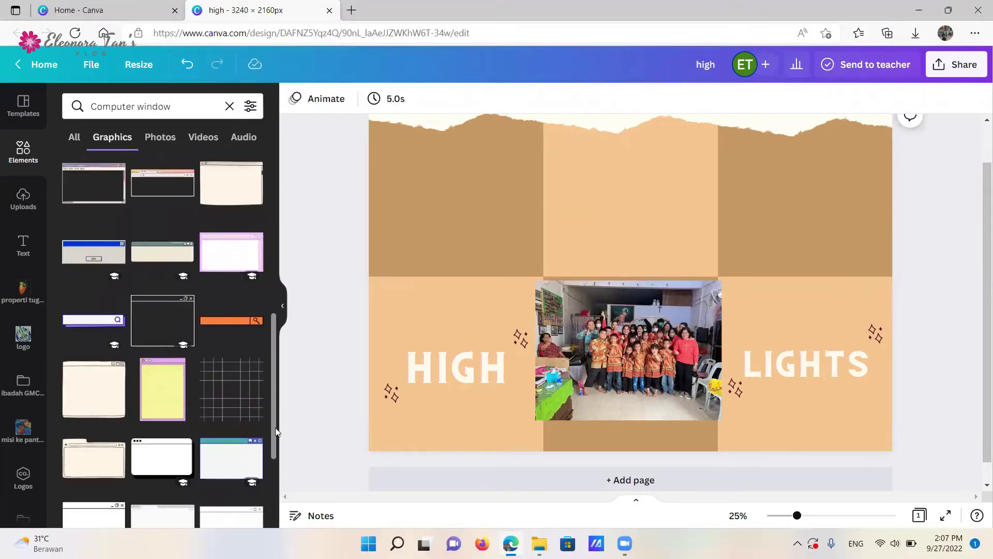
click(250, 340)
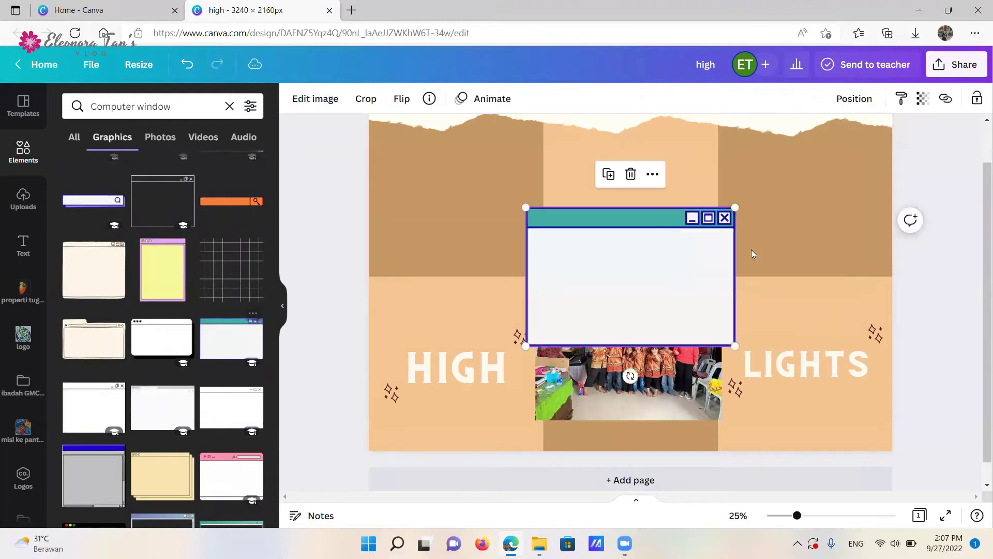
click(295, 98)
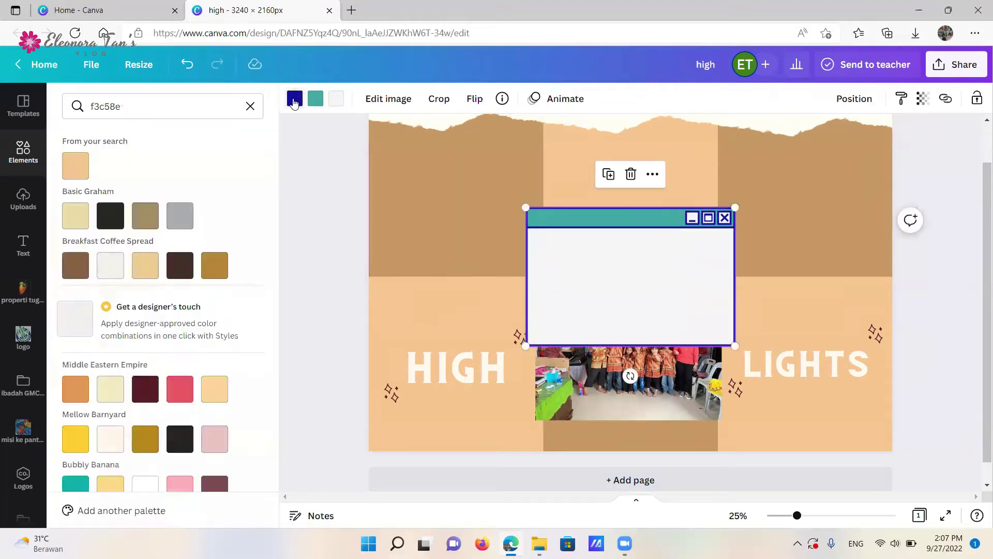
click(179, 438)
click(315, 98)
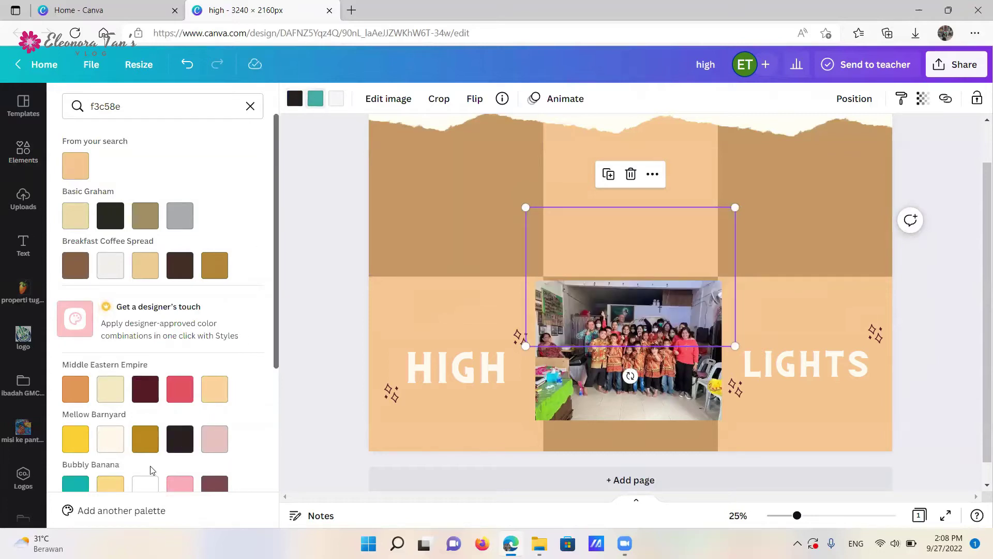
click(74, 391)
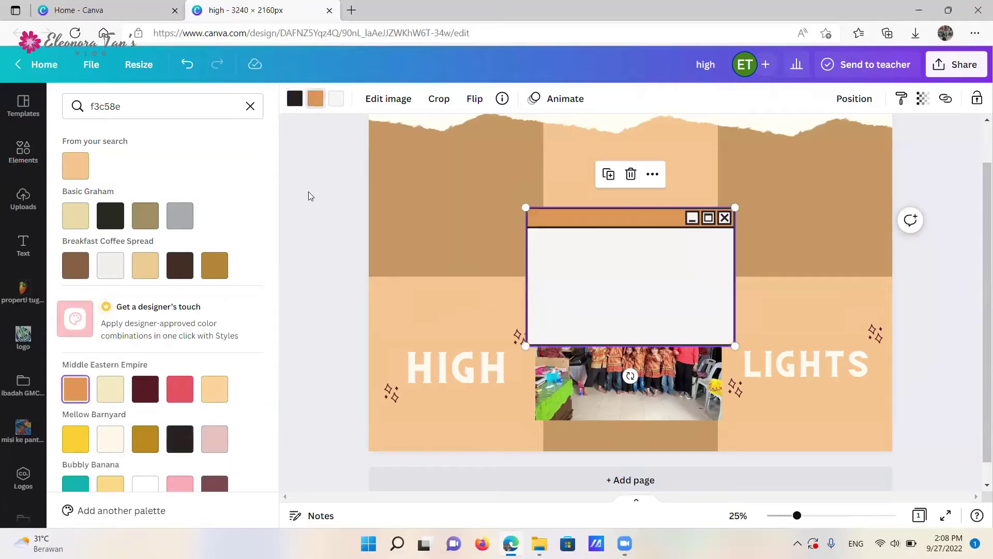
Shrink the window graphic into the lower middle tile and bring the group photo in front of it
drag(673, 286, 676, 388)
click(868, 102)
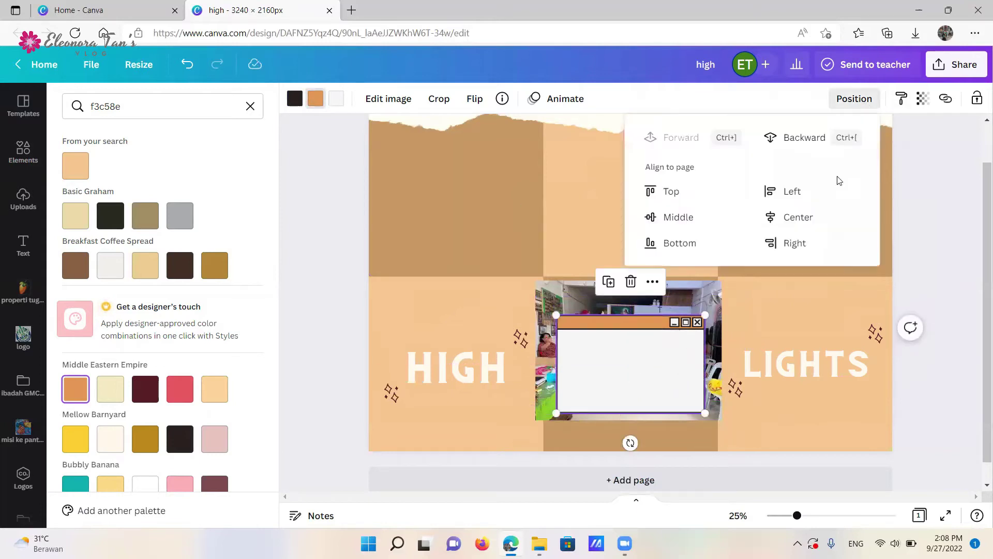
click(934, 280)
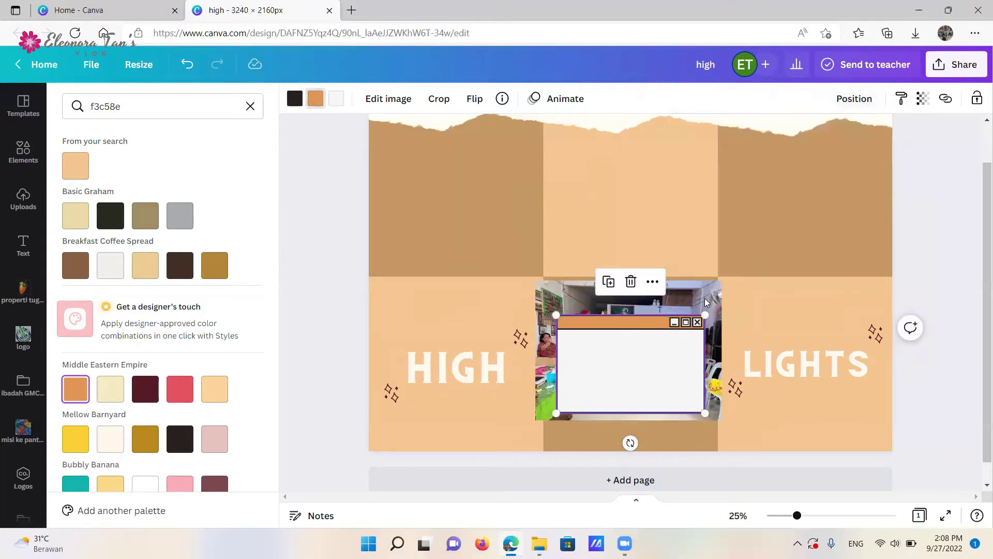
click(714, 295)
click(854, 99)
click(681, 137)
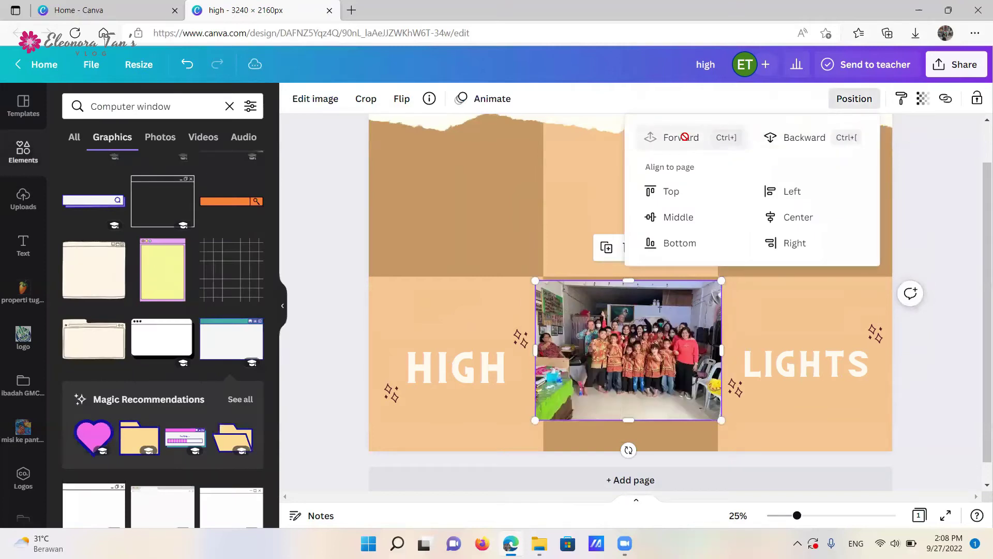
click(672, 310)
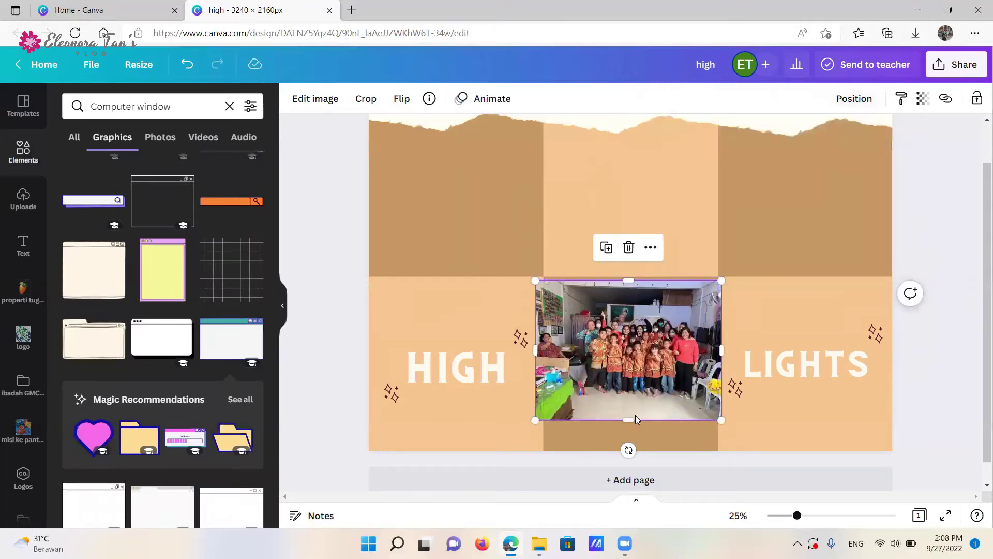
Crop the top and bottom of the group photo, scale it down and align it with the window's lower-left corner
drag(628, 420, 629, 399)
drag(654, 354, 673, 369)
click(737, 515)
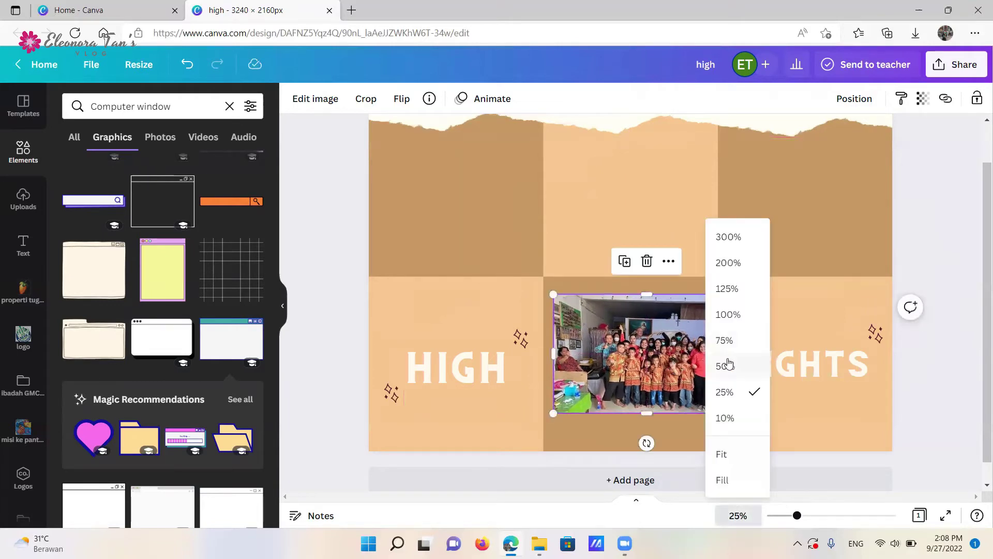
click(724, 340)
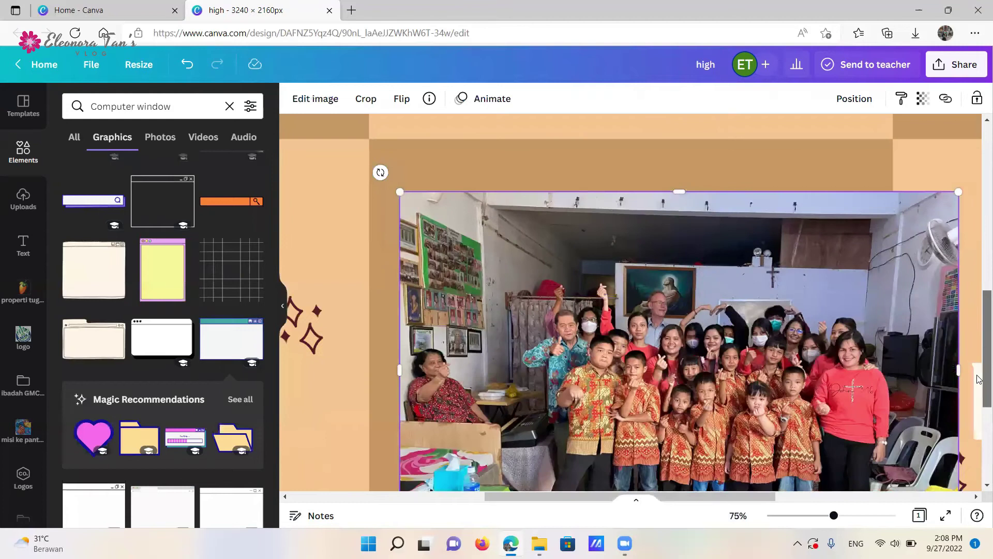
scroll(826, 290, down, 2)
drag(824, 307, 825, 317)
drag(750, 127, 705, 197)
drag(931, 173, 869, 212)
drag(618, 212, 627, 270)
drag(613, 335, 656, 257)
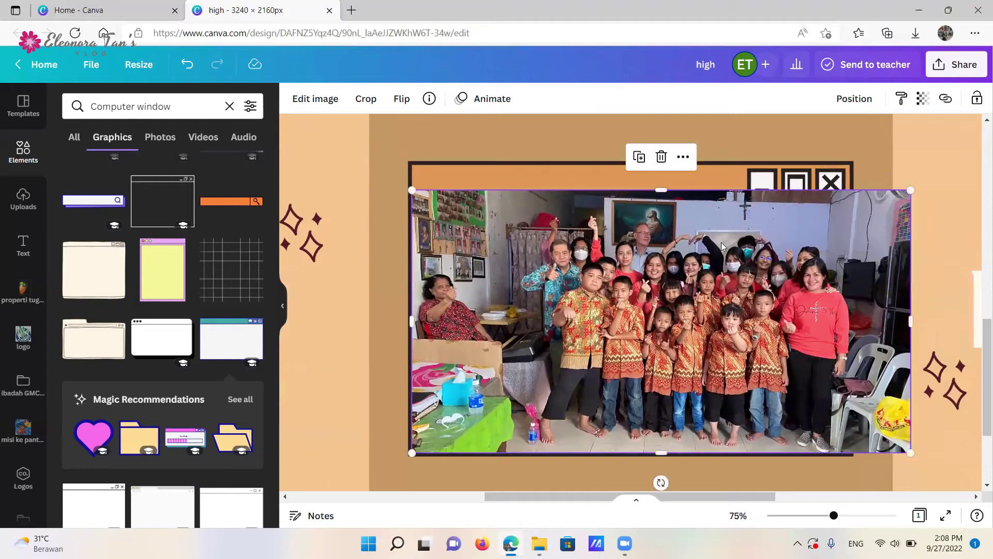
Scale the group photo further and crop its right side so that it exactly fills the window's blank area
drag(910, 190, 881, 206)
drag(881, 330, 851, 326)
drag(849, 325, 849, 325)
click(738, 515)
click(738, 315)
drag(924, 356, 924, 355)
click(738, 515)
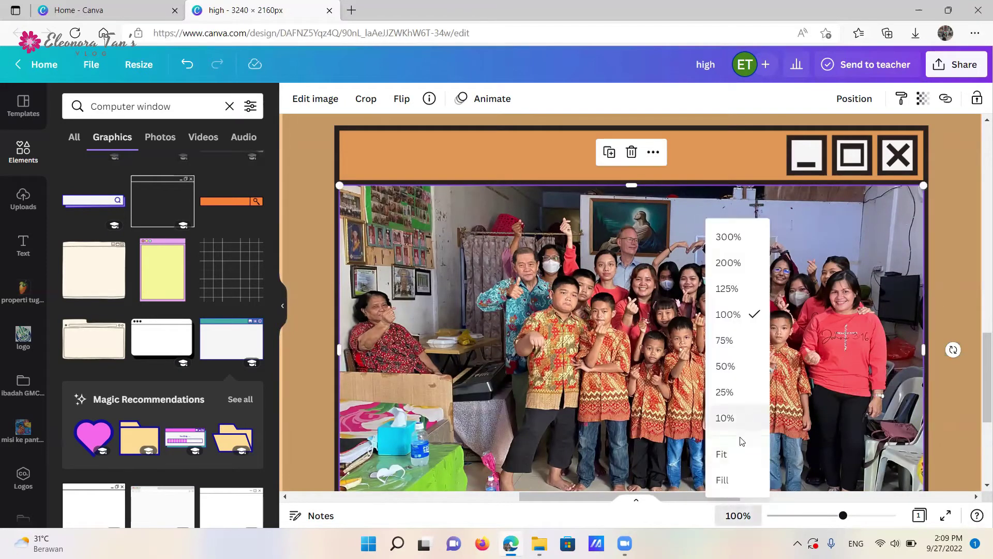
click(743, 370)
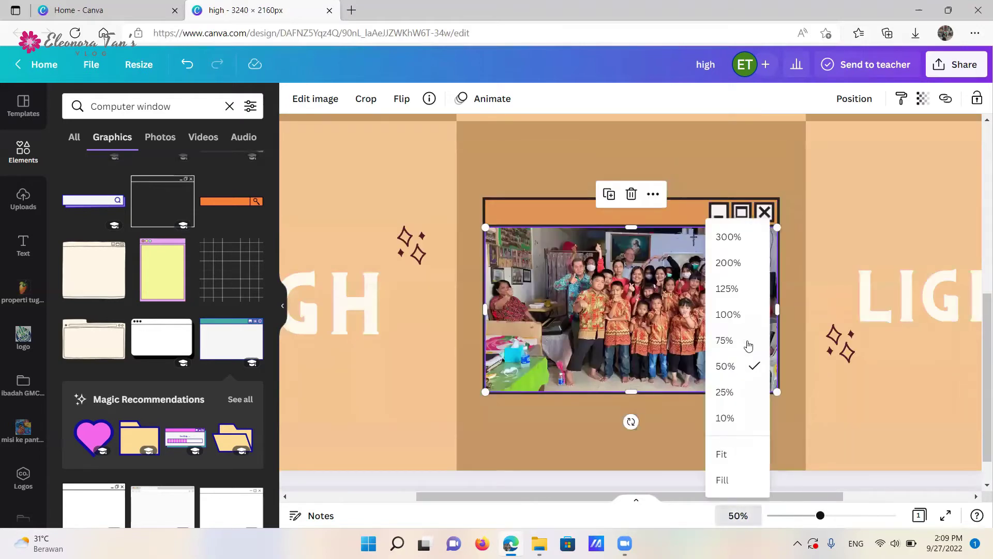
click(724, 391)
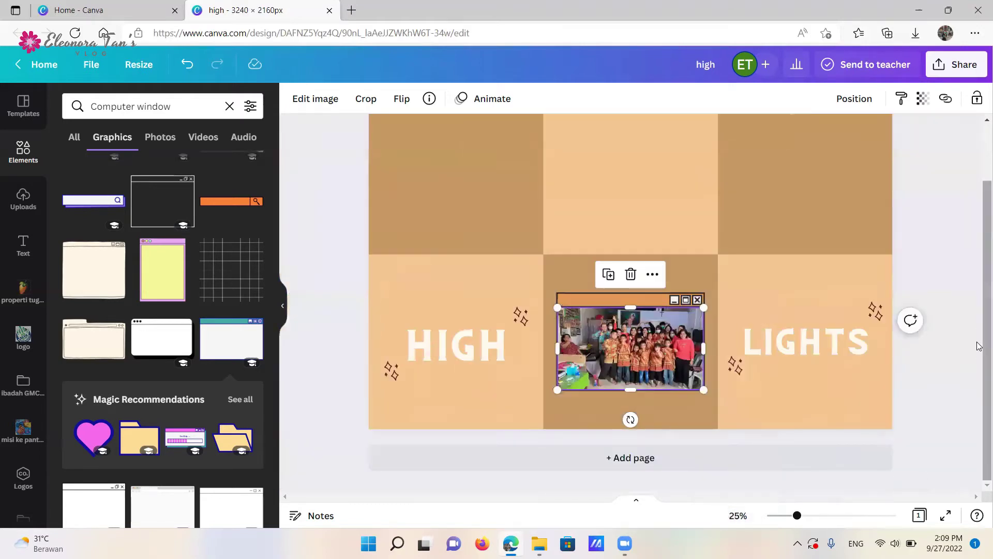
click(23, 244)
scroll(275, 301, up, 2)
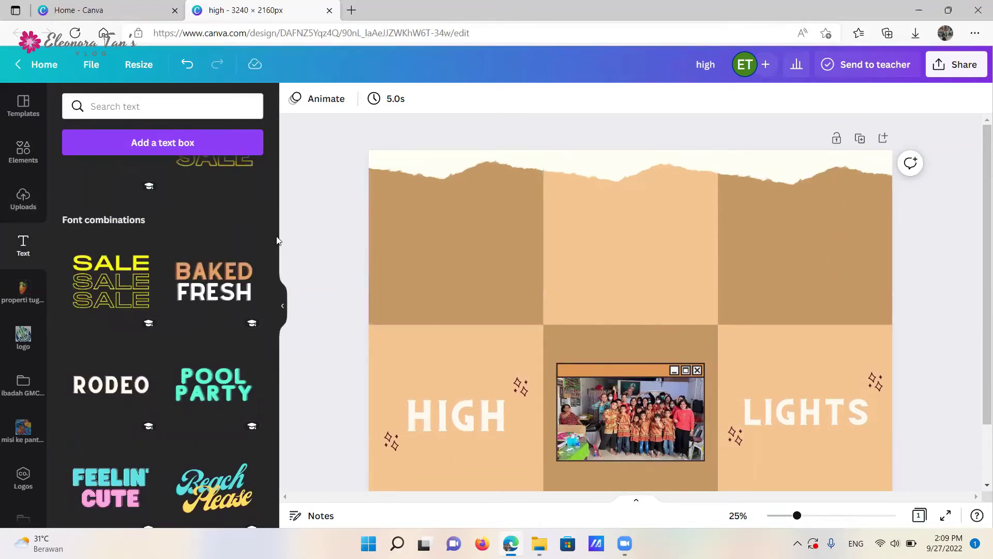
drag(274, 237, 275, 153)
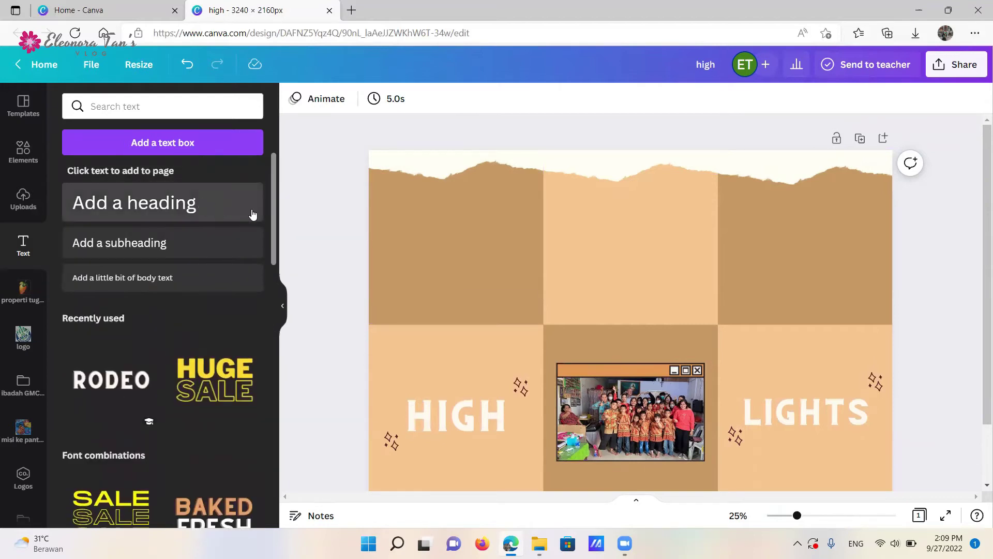
click(23, 153)
click(23, 199)
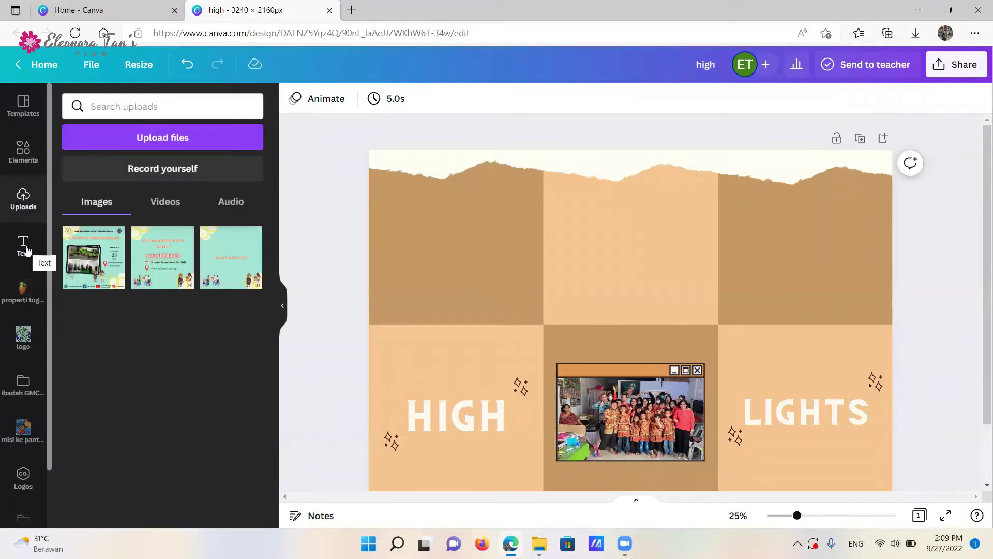
click(22, 150)
Add the photo of the children beside the keyboard player from the same folder, shrunk to fit within the upper middle tile
scroll(24, 376, down, 2)
click(23, 364)
scroll(272, 204, down, 10)
drag(295, 445, 285, 482)
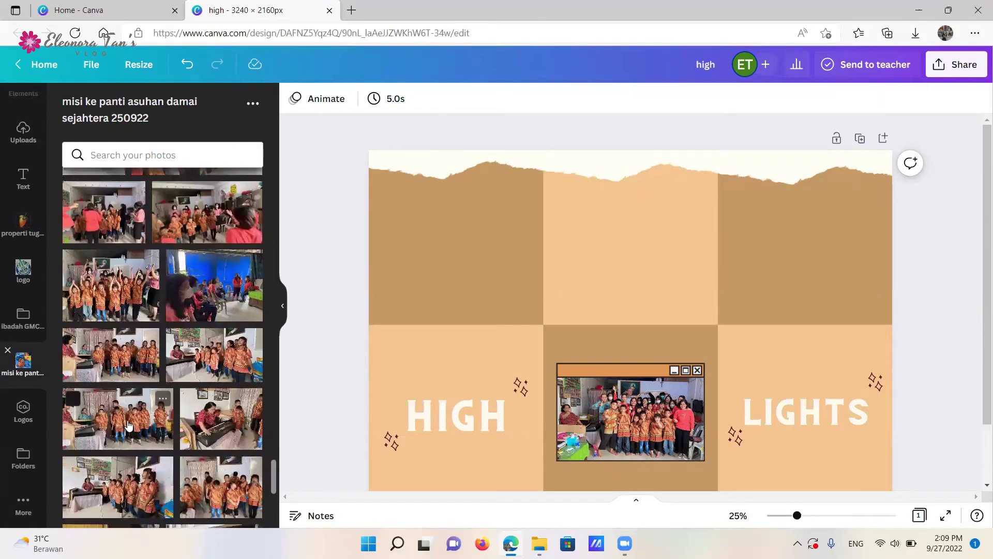
click(140, 428)
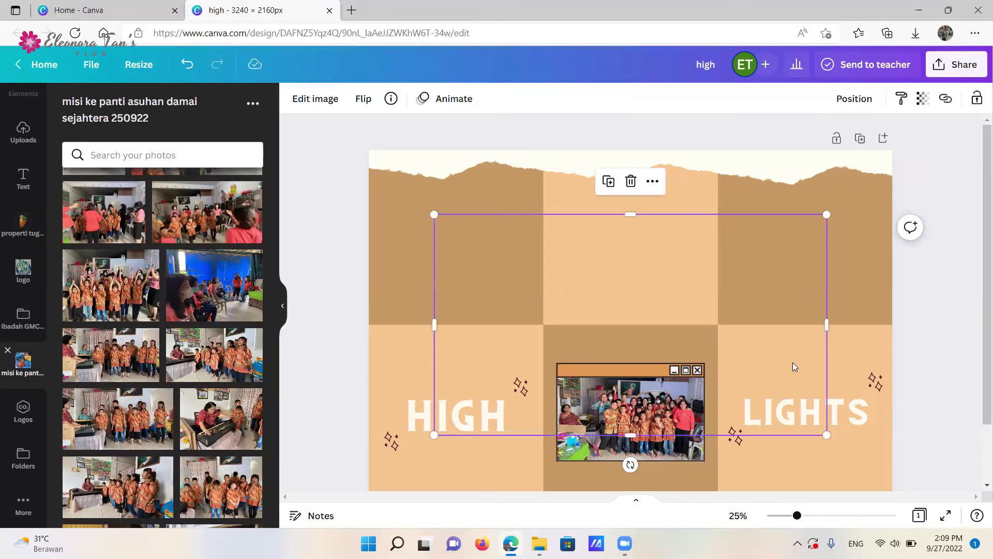
drag(707, 336, 478, 210)
drag(430, 174, 665, 253)
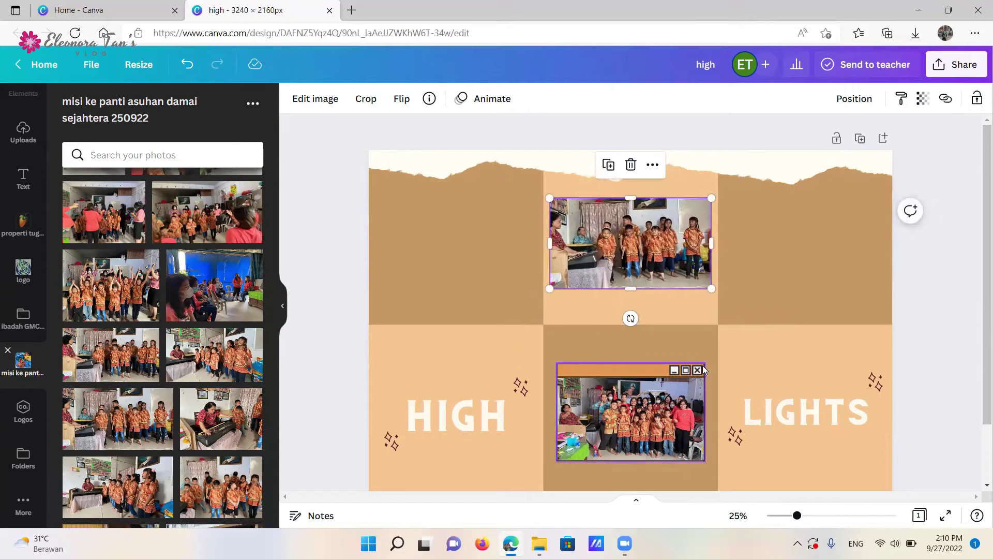
Copy the window with its group photo onto the upper middle tile and delete the group photo from the copy
click(711, 331)
key(ctrl+z)
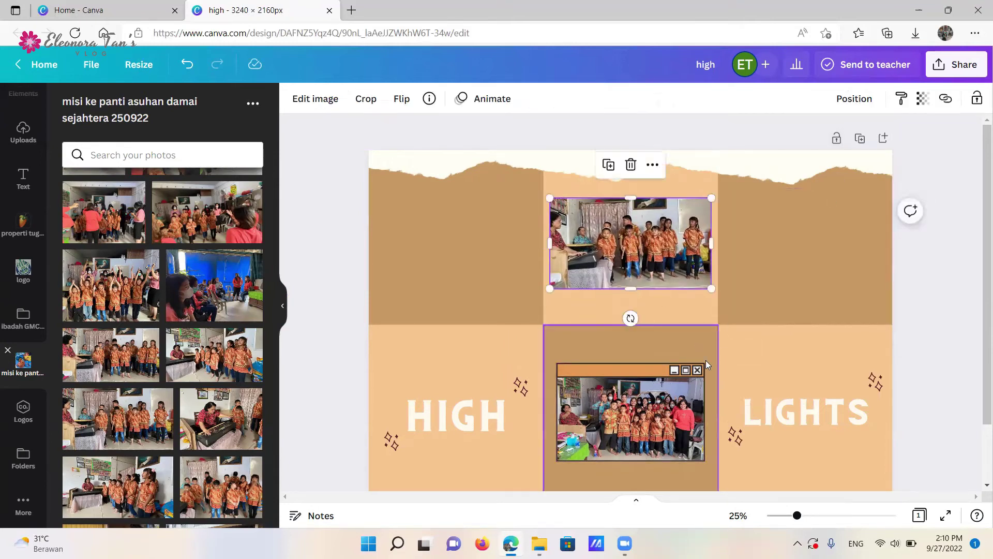
click(650, 339)
drag(645, 341, 664, 238)
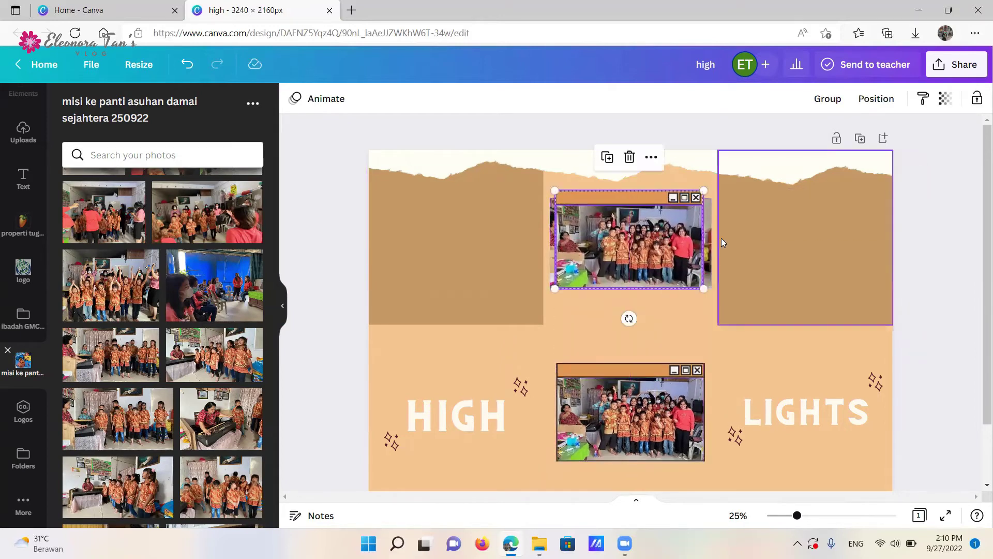
click(704, 334)
click(656, 246)
key(Delete)
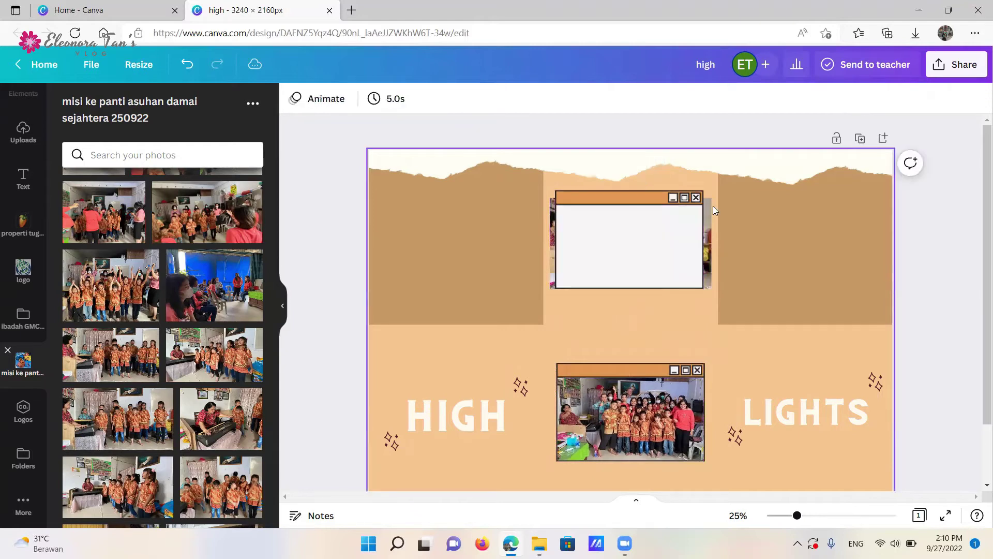
Bring the photo of the children beside the keyboard player in front of the copied window and align it with the window's lower-left corner
click(708, 207)
click(854, 98)
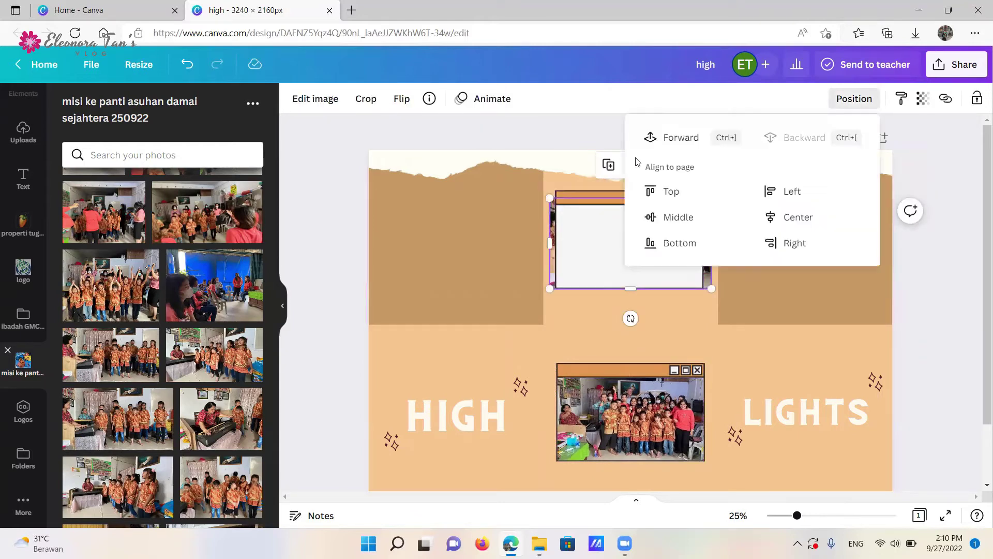
drag(671, 137, 666, 252)
click(738, 516)
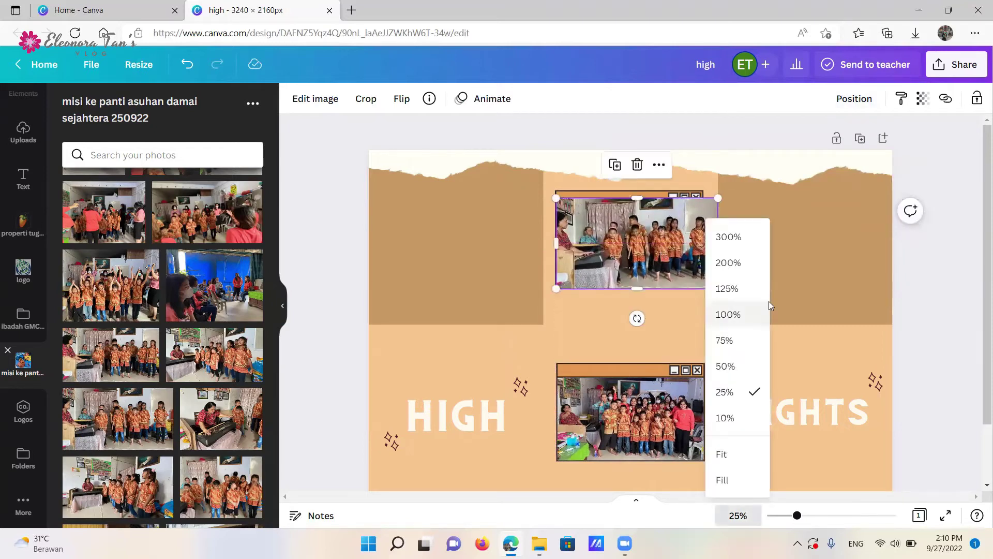
click(766, 310)
scroll(979, 230, up, 3)
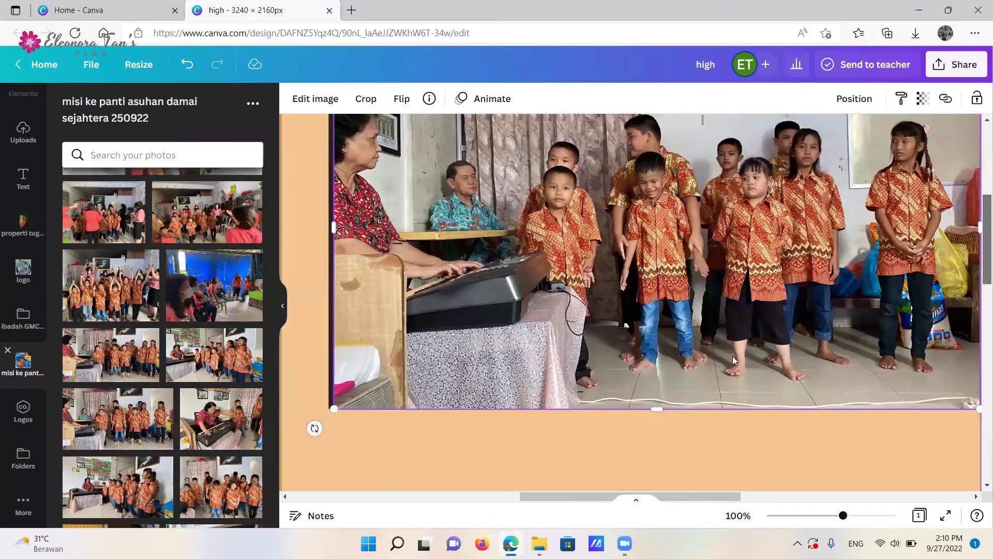
scroll(734, 351, up, 2)
drag(979, 266, 979, 289)
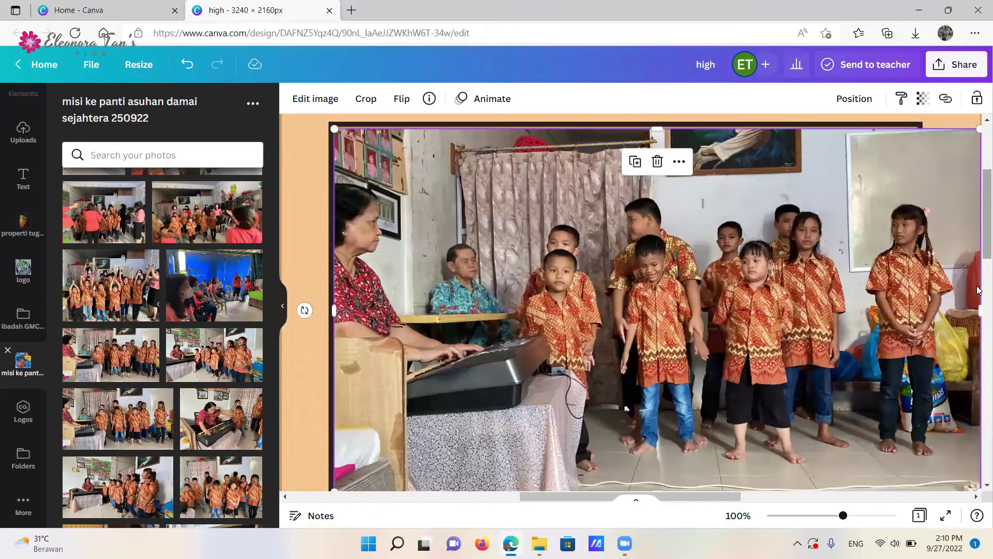
scroll(718, 247, down, 3)
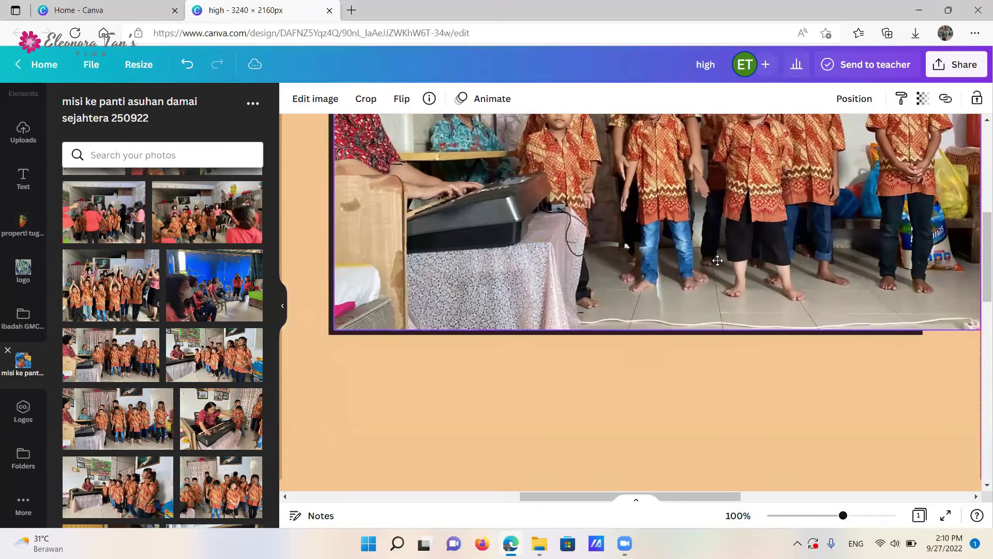
Resize and crop the keyboard photo so that it exactly fills the blank area of the upper window
scroll(685, 500, right, 5)
scroll(563, 271, up, 5)
click(564, 271)
drag(699, 204, 641, 264)
scroll(795, 223, down, 3)
click(628, 264)
click(738, 516)
click(734, 366)
click(738, 516)
click(722, 453)
click(819, 336)
Add a heading reading "See You in the next mission"
click(23, 179)
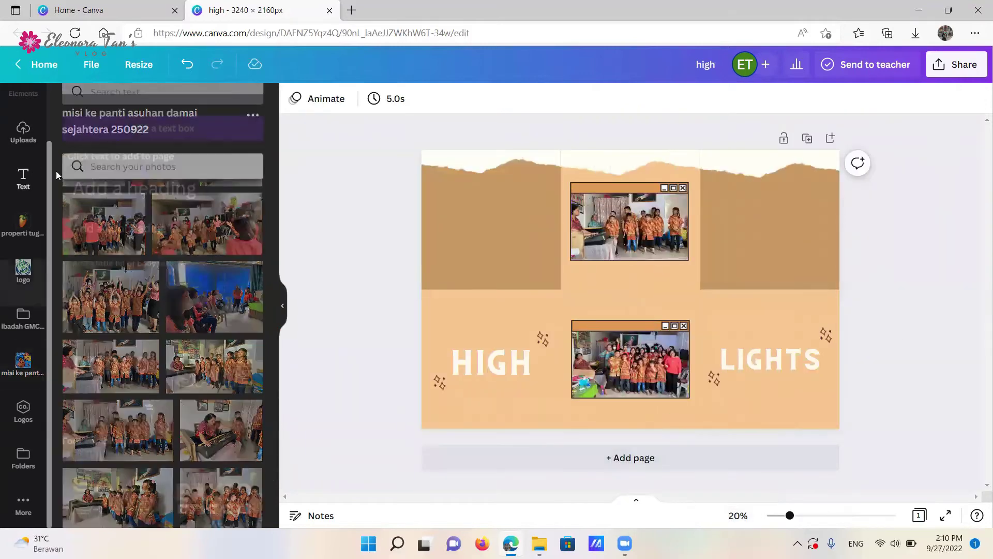
click(191, 205)
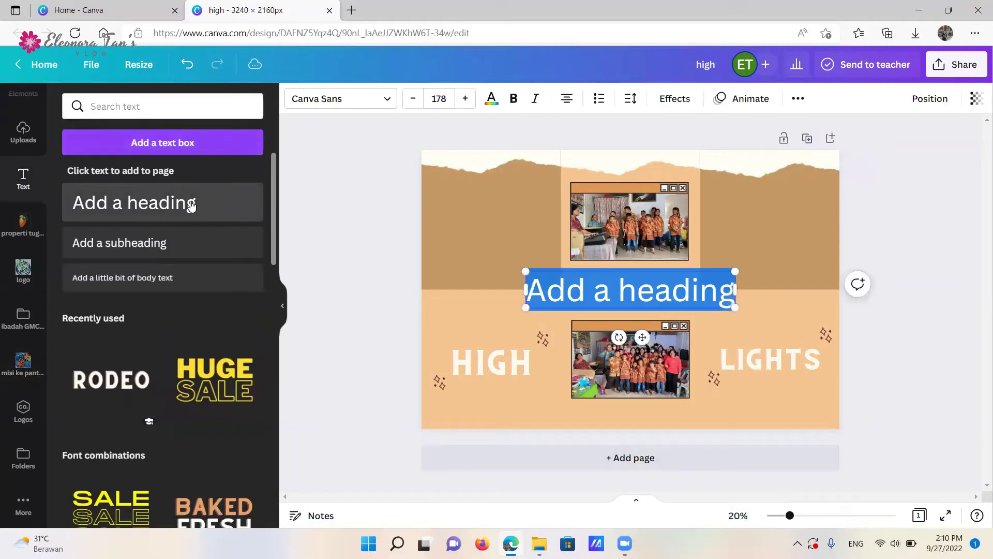
text(See Y)
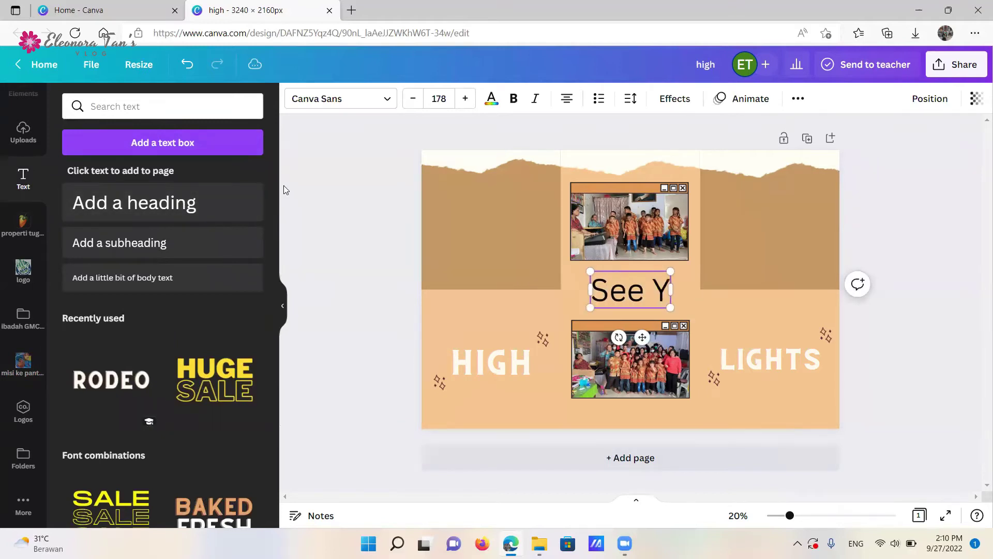
text(ou in the next mission)
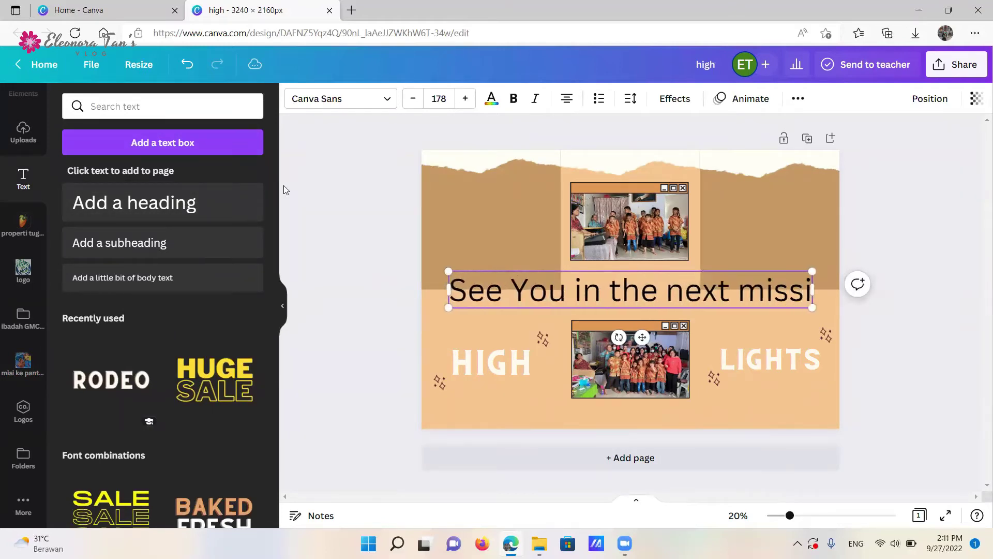
Search the graphics for "thank you" and place the blue-and-peach THANK YOU! sticker, scaled down, in the middle of the upper left tile
click(23, 92)
click(132, 93)
text(thank you)
key(Return)
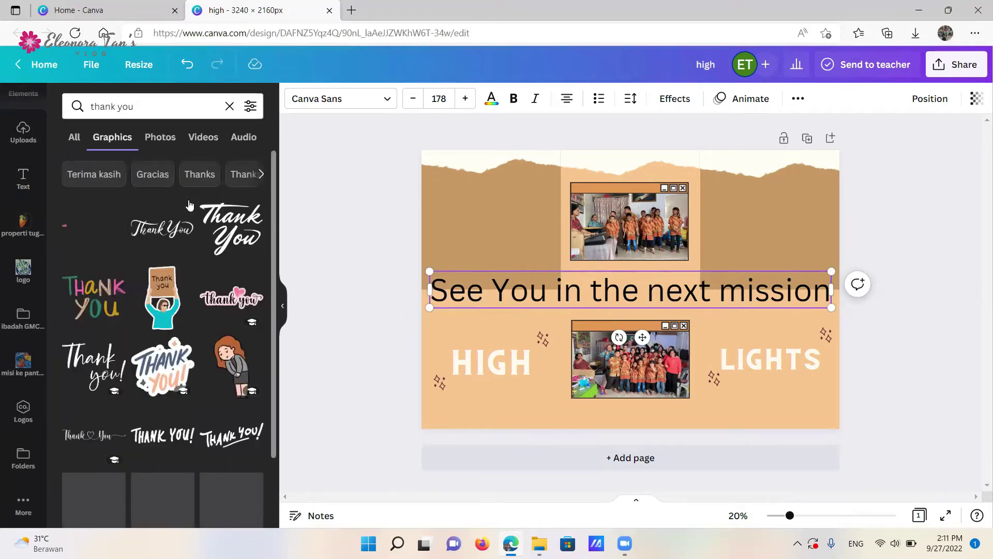
click(115, 276)
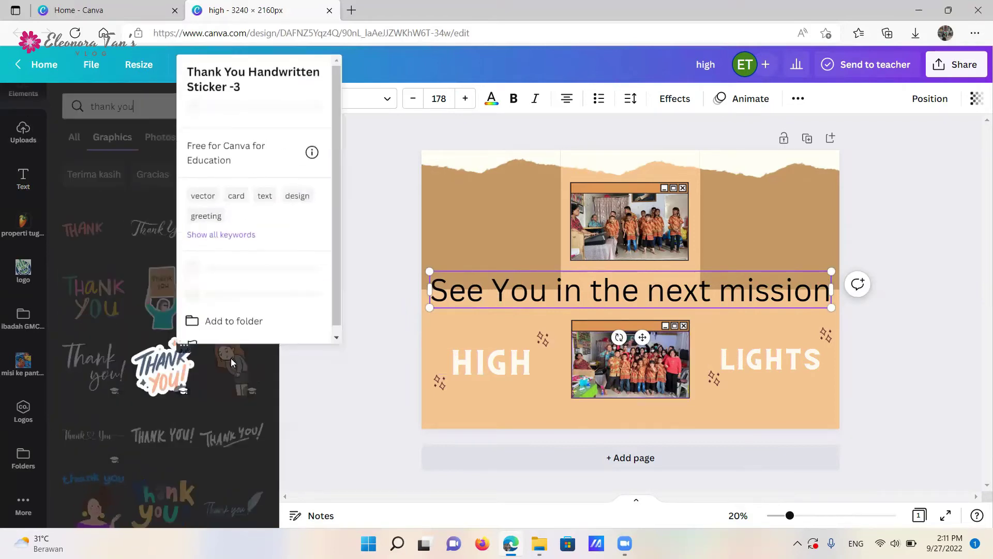
click(163, 367)
drag(636, 283, 521, 263)
drag(572, 288, 530, 256)
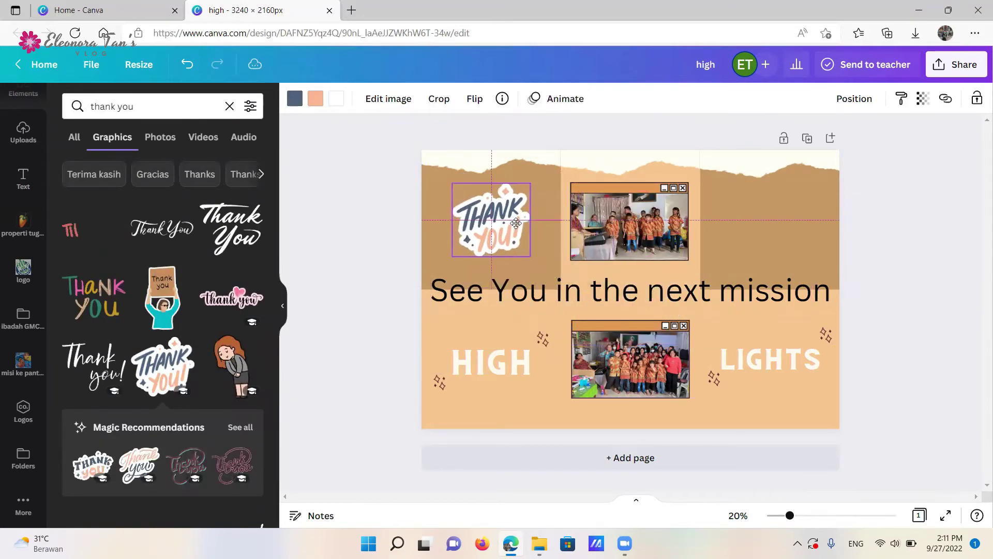
click(854, 98)
Shrink the heading to size 88.5 and add a second line reading "To God be the Glory"
click(817, 292)
drag(834, 309, 631, 289)
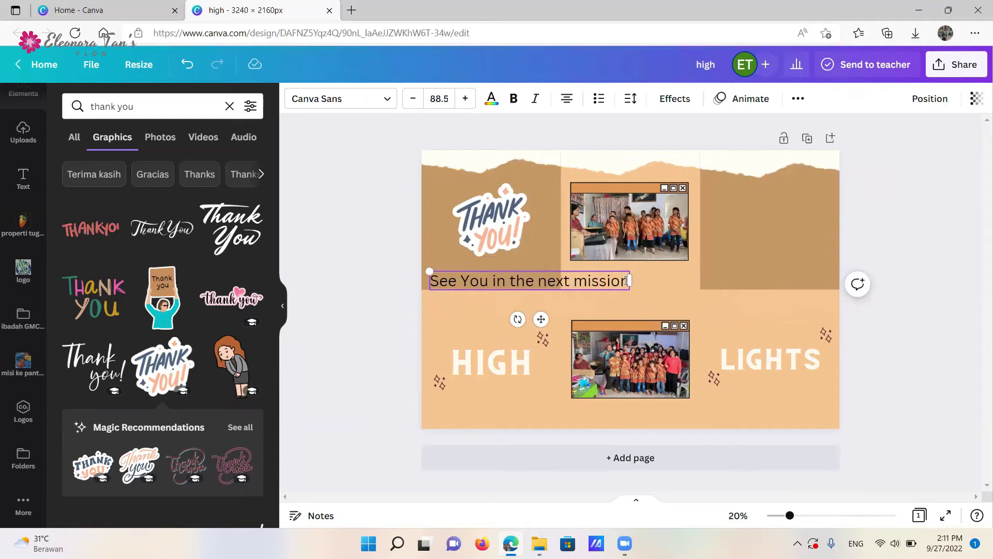
key(Return)
text(To G)
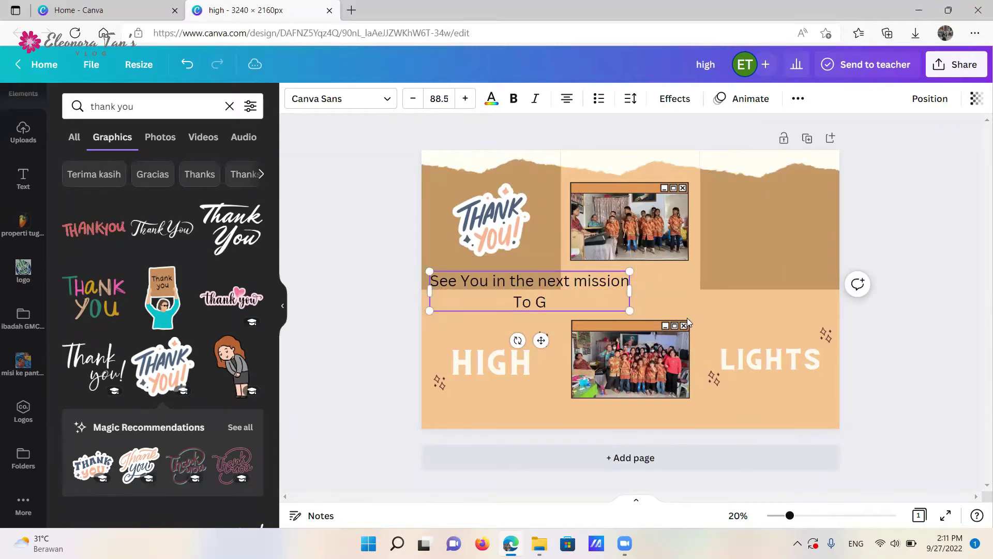
text(od be the Glory)
Set the font of both lines of the closing text to Bryndan Write
key(ctrl+a)
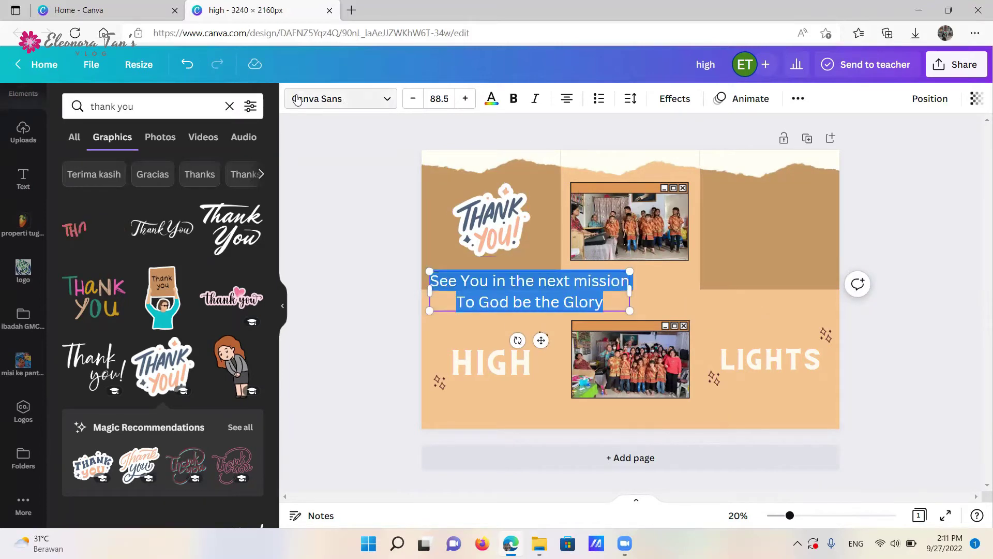
click(336, 99)
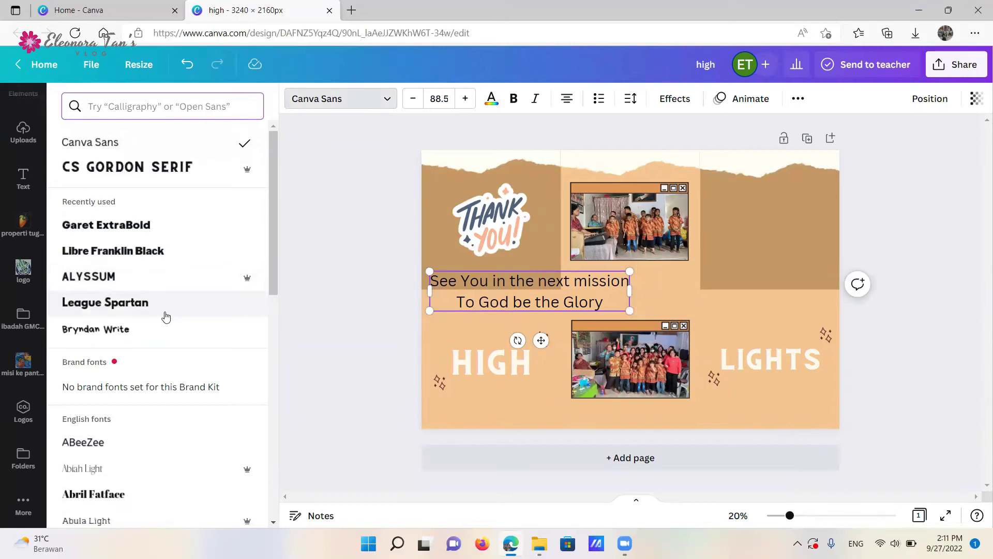
click(169, 328)
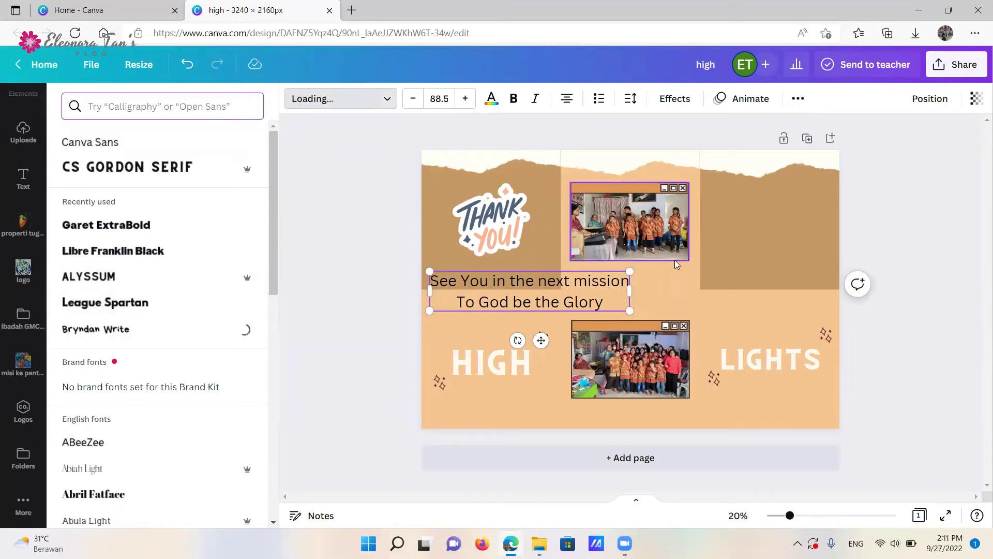
Shrink the closing text to size 54.8 and place it in the middle of the upper right tile
click(601, 306)
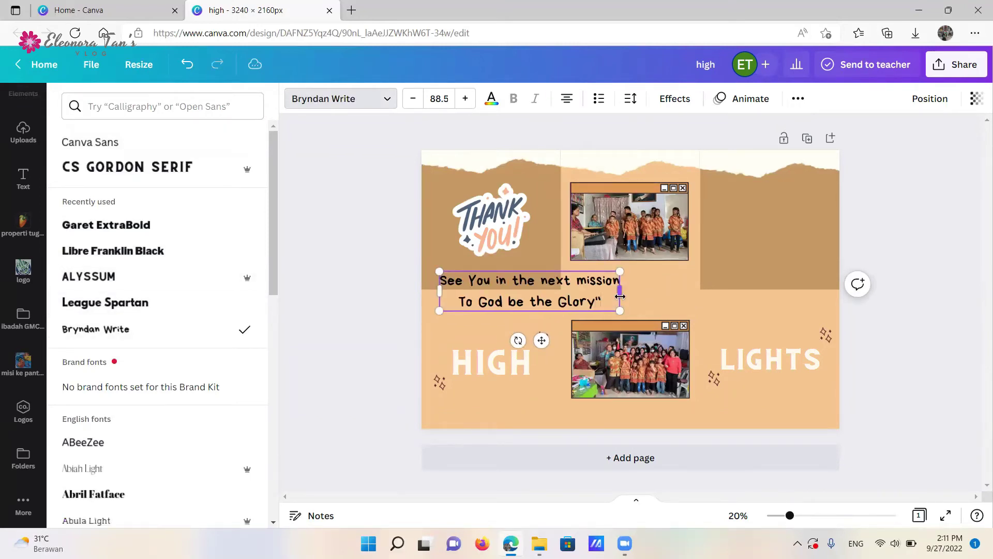
drag(620, 310, 793, 230)
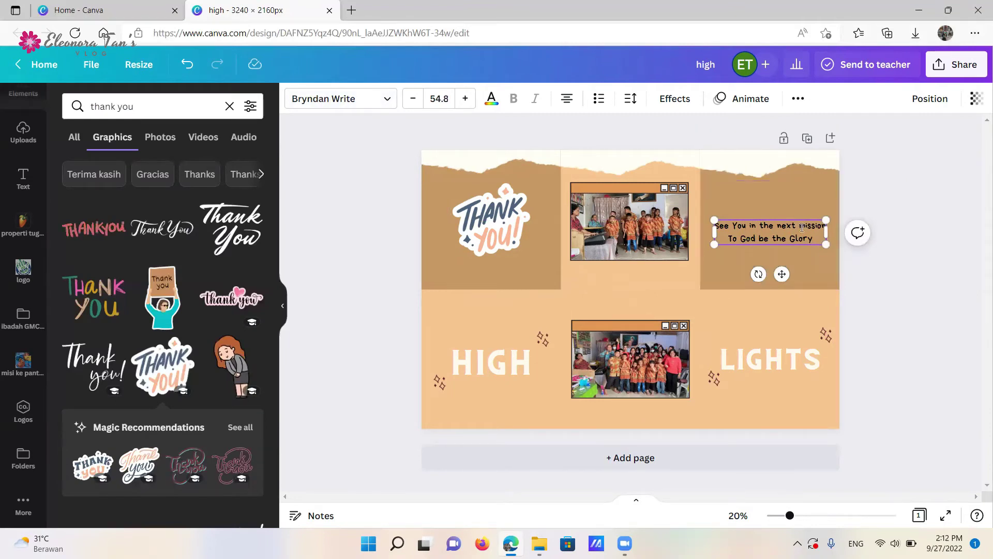
drag(802, 228, 802, 209)
click(897, 244)
Search the graphics for "doodle" and place a small smiley face at the lower boundary between the upper left and middle tiles
click(126, 114)
text(doodle)
key(Return)
click(232, 228)
mouse_move(683, 343)
mouse_down()
mouse_move(617, 275)
mouse_move(561, 285)
mouse_up()
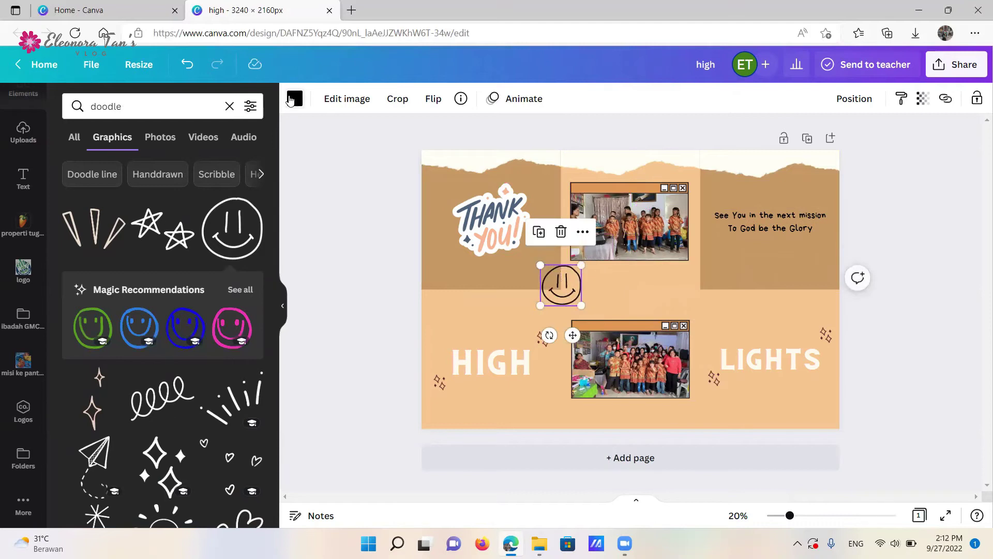
Recolour the smiley face with the purple-brown of the Bubbly Banana palette
click(293, 98)
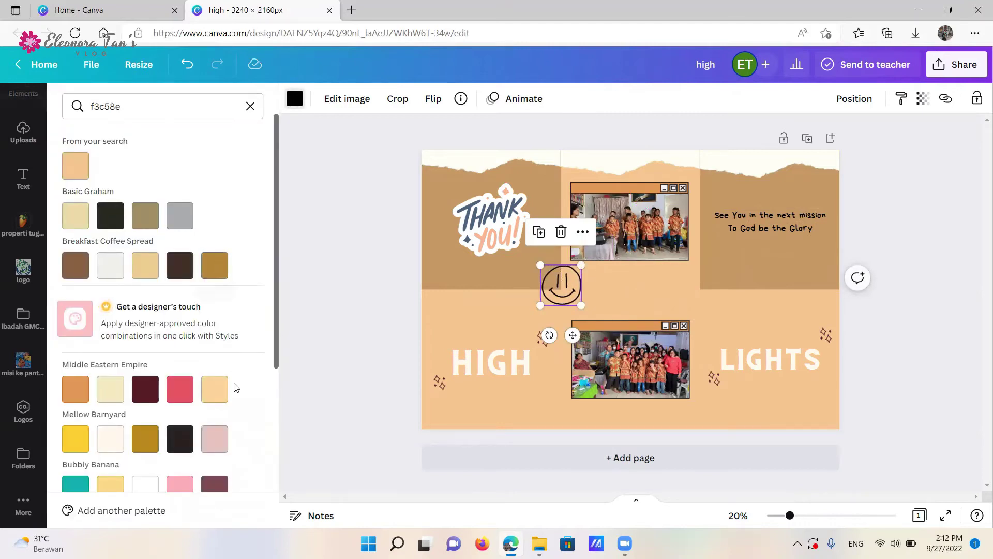
click(215, 483)
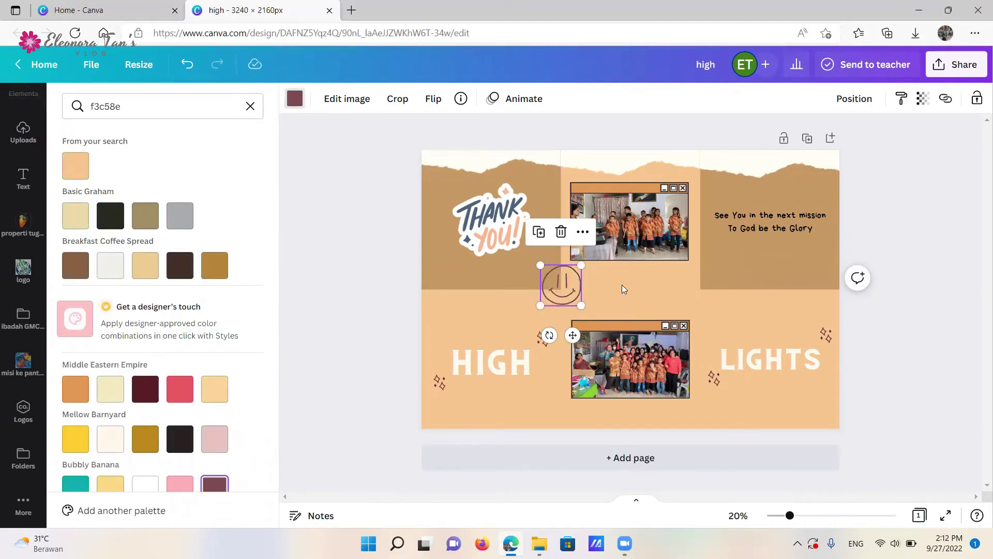
click(295, 98)
Find the wavy diagonal lines among the doodle graphics, add them to the page and scale them down
scroll(271, 211, down, 5)
scroll(232, 331, down, 1)
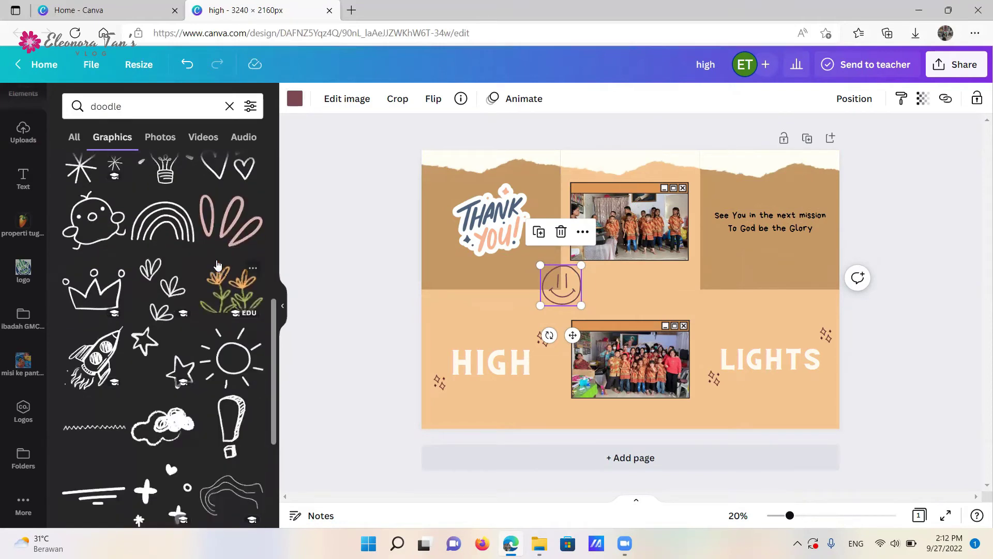
drag(276, 360, 289, 435)
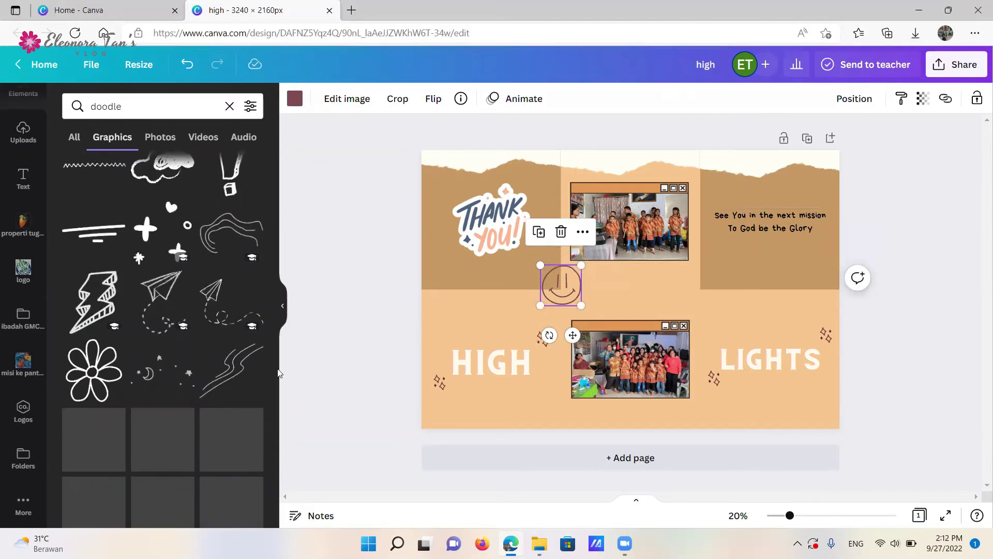
scroll(274, 373, down, 1)
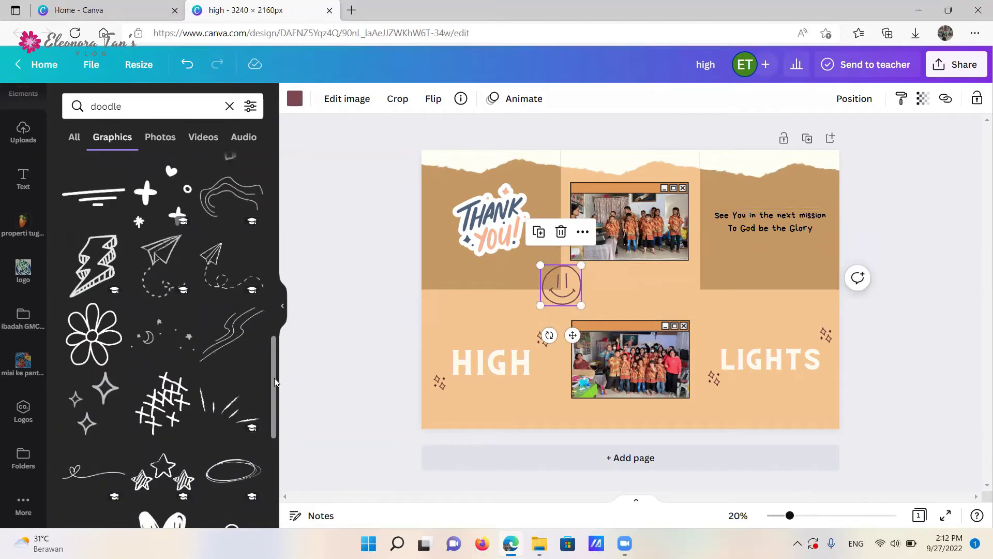
click(232, 336)
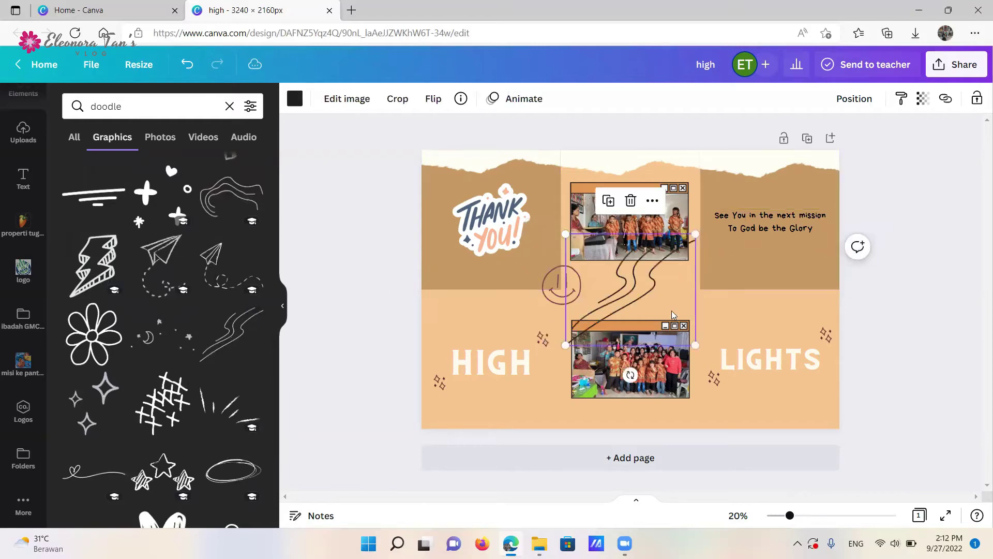
mouse_move(696, 345)
mouse_down()
mouse_move(667, 310)
mouse_move(645, 302)
mouse_up()
Rotate the wavy lines about 19°, place them across the page's left edge above HIGH and colour them dark maroon
drag(606, 332, 582, 329)
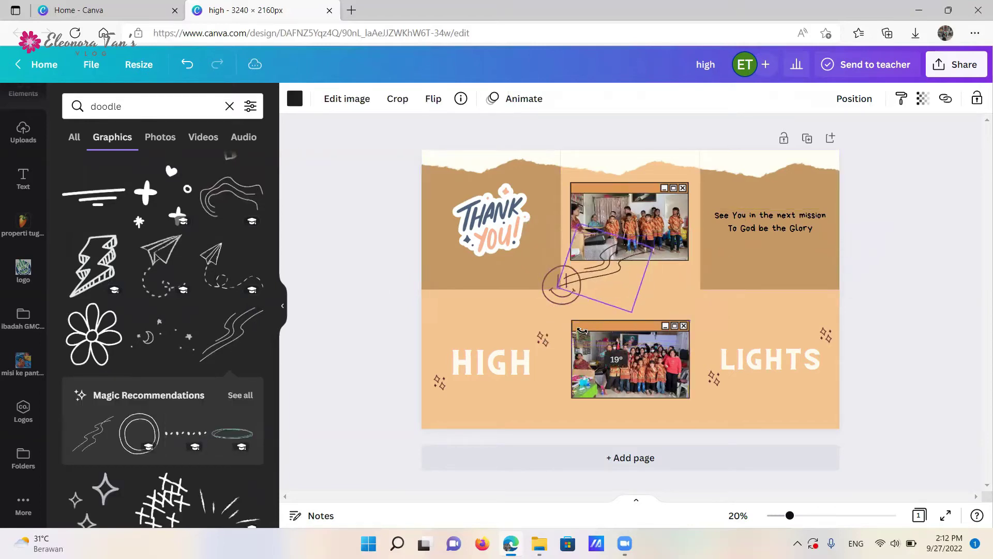
drag(616, 272, 444, 305)
click(152, 391)
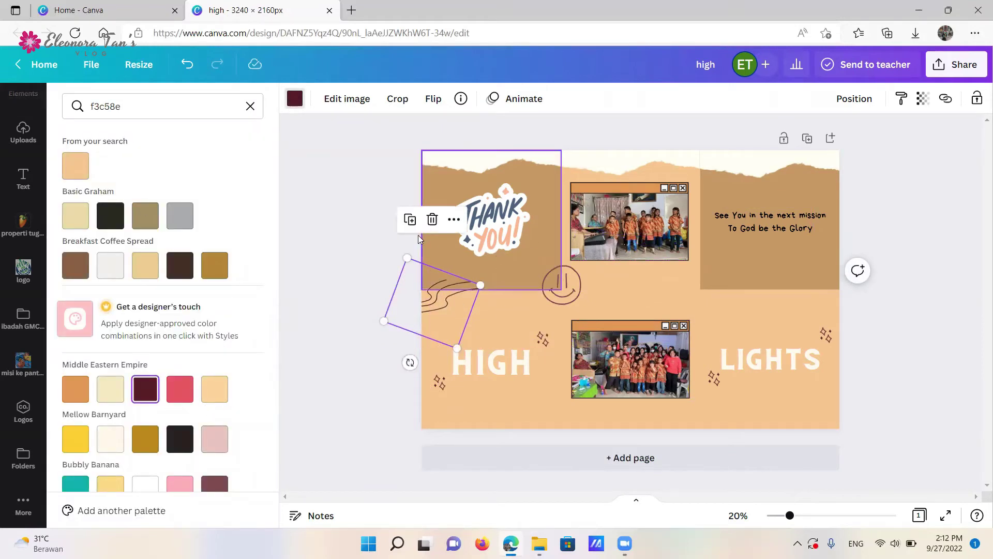
Place a copy of the wavy lines across the page's right edge above LIGHTS and rotate it to slope down to the right
drag(443, 306, 851, 291)
drag(893, 340, 903, 282)
drag(830, 299, 836, 308)
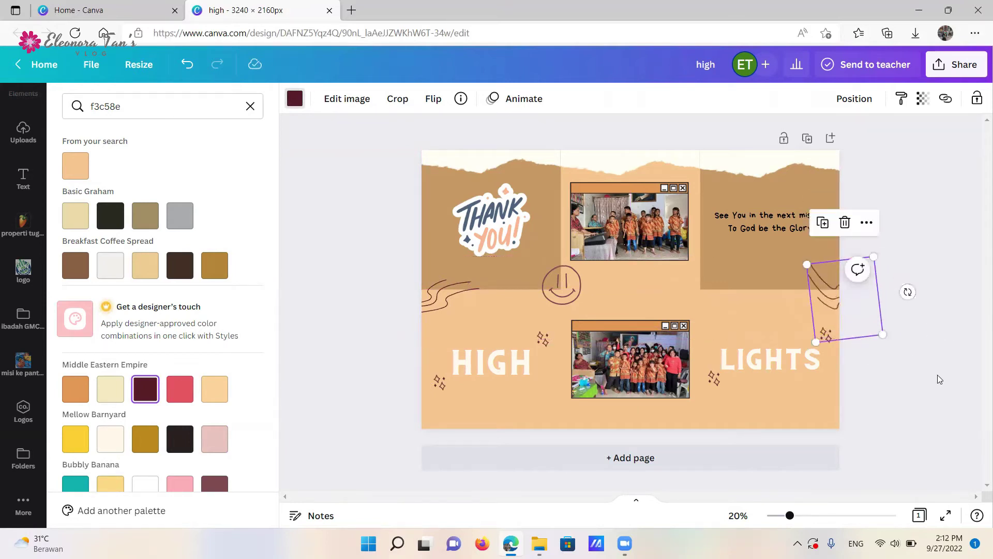
click(854, 368)
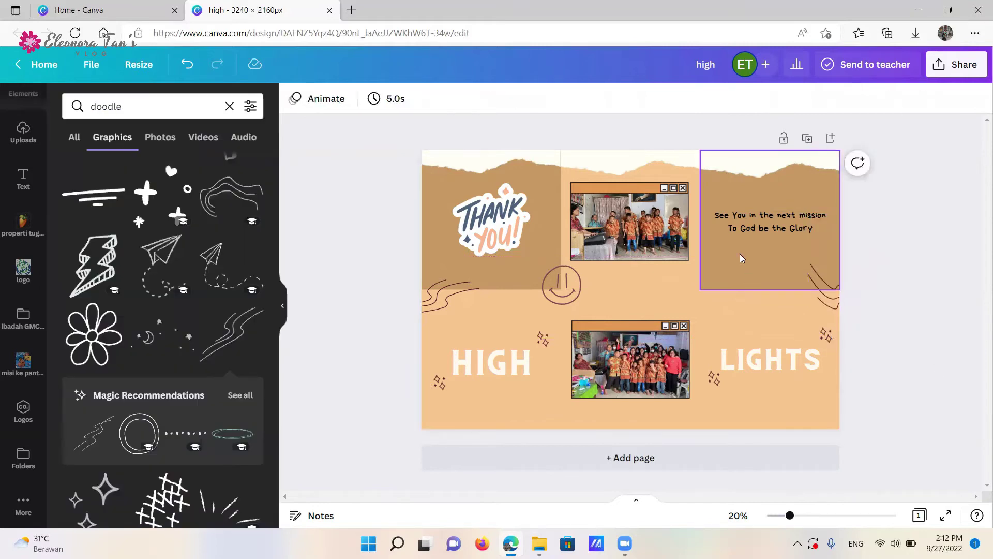
Delete the brown guide squares from the upper right and upper left tiles
click(739, 258)
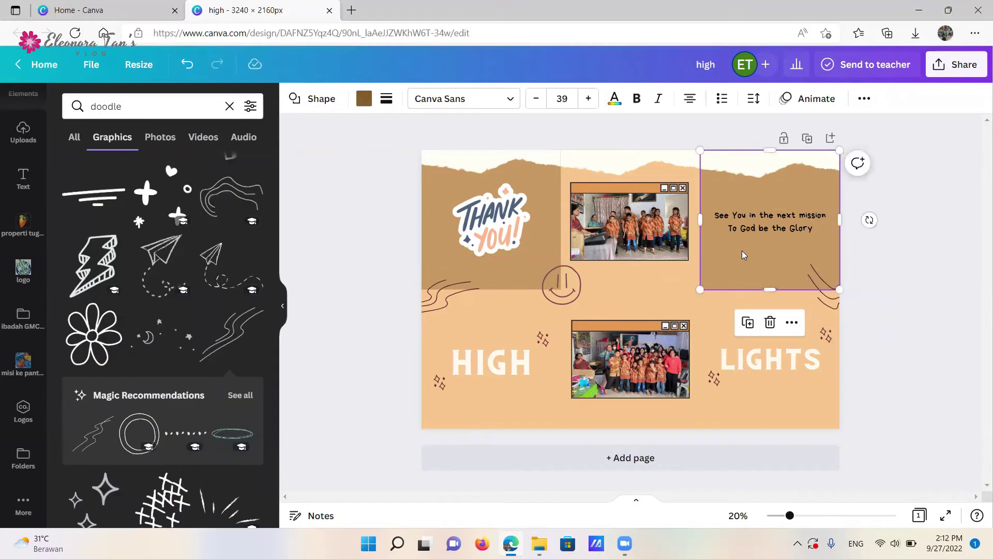
key(Delete)
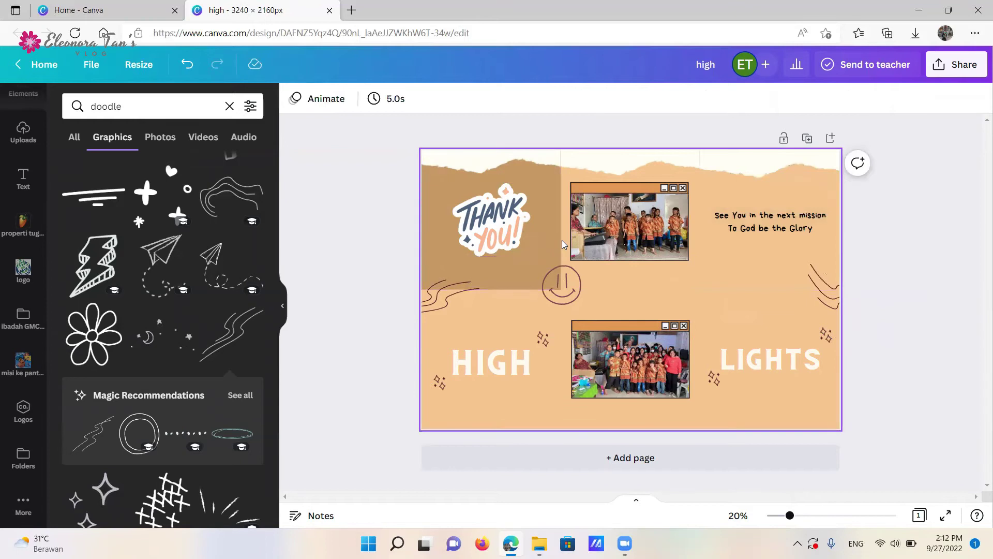
click(551, 245)
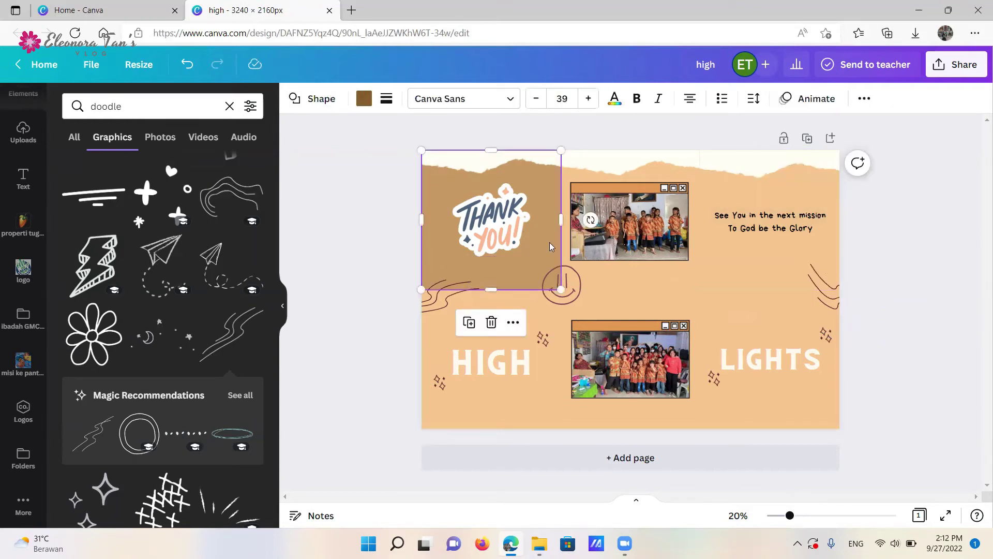
key(Delete)
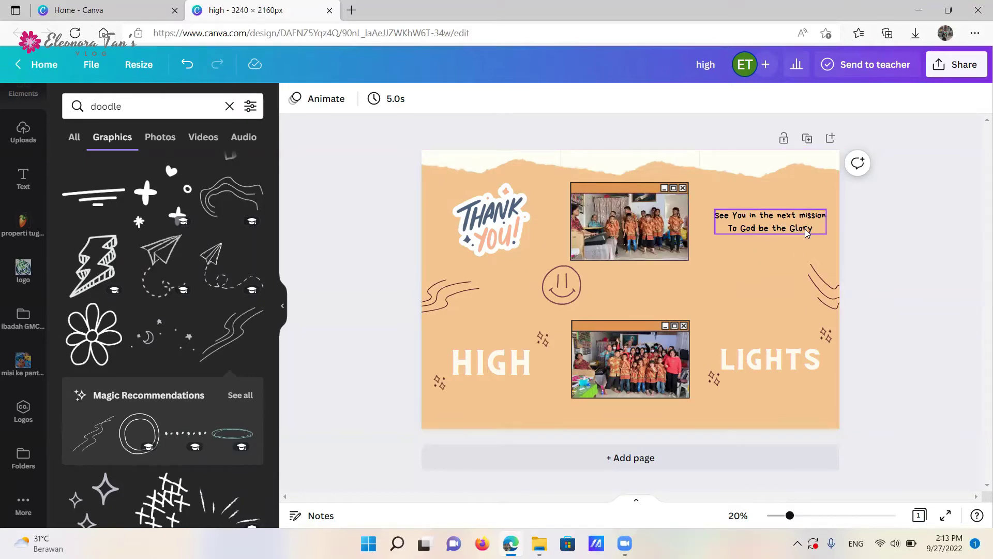
Add a heading to the page reading "Batam, September 25th, 2022"
click(24, 179)
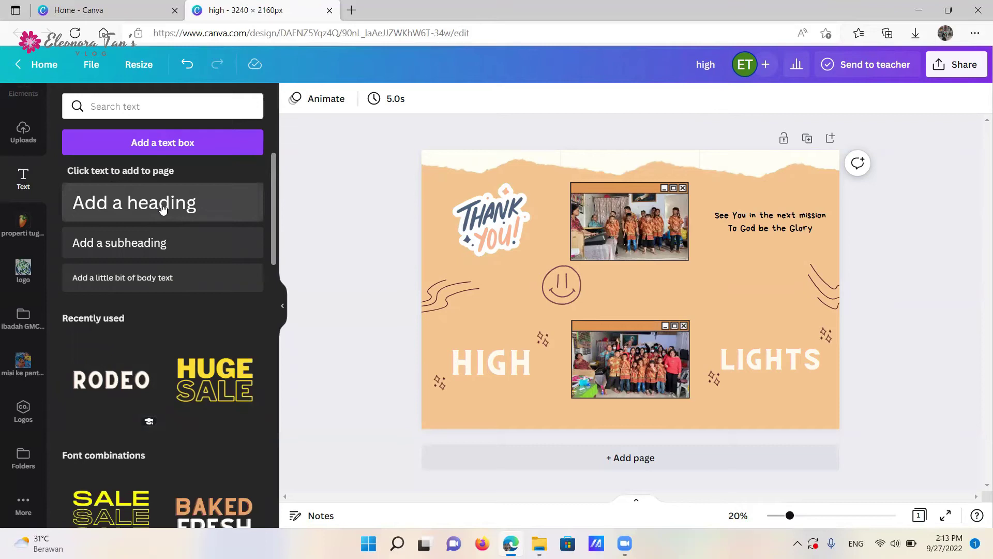
click(163, 208)
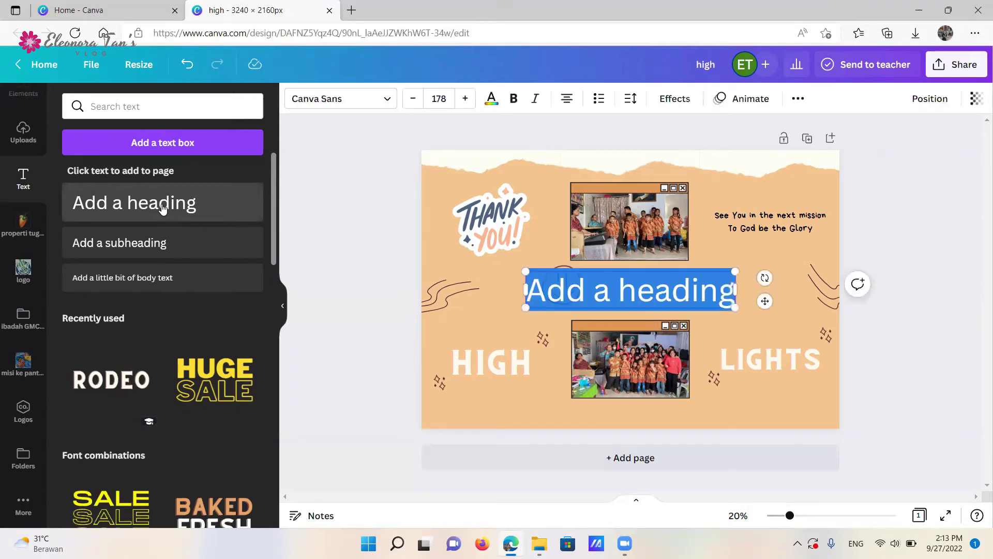
text(Bata)
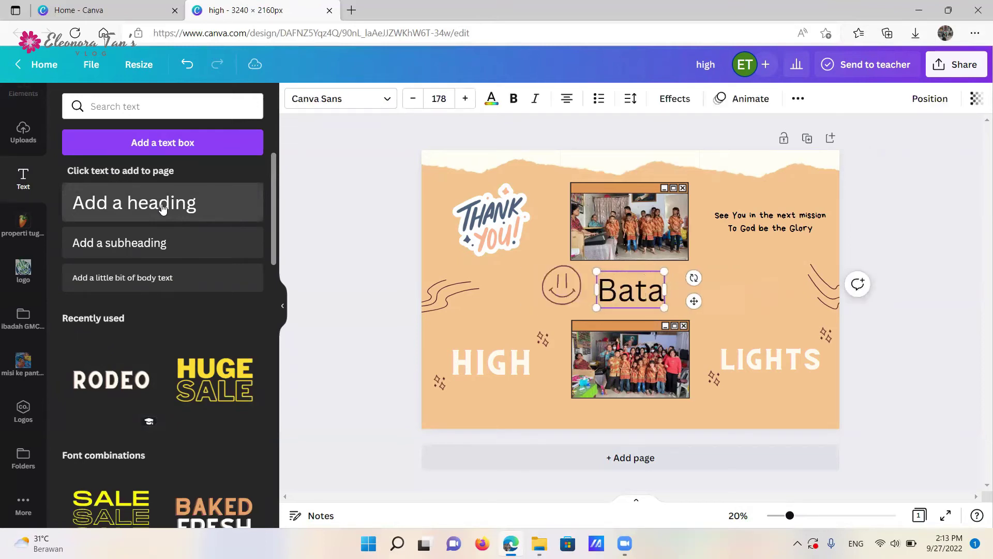
text(m, Septembe)
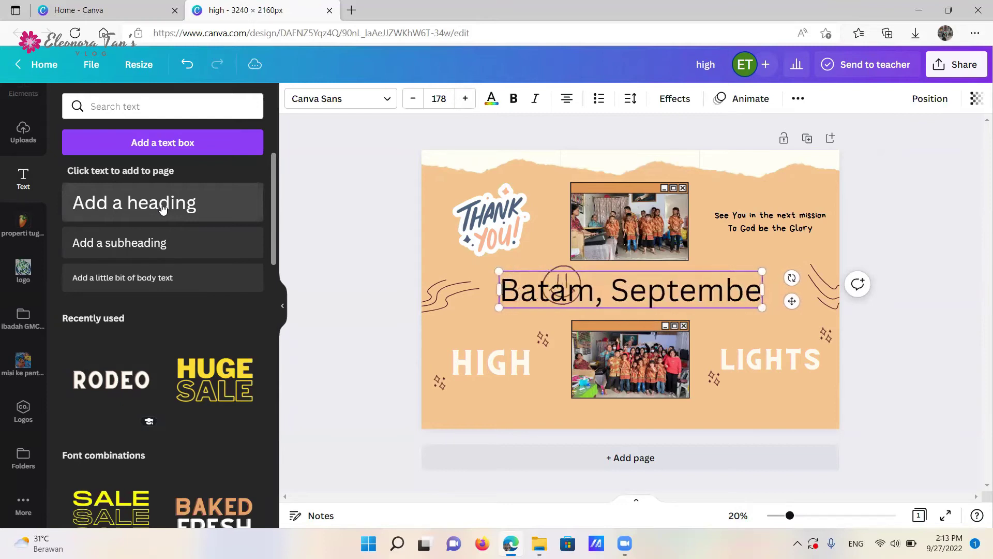
text(r 25th, 2022)
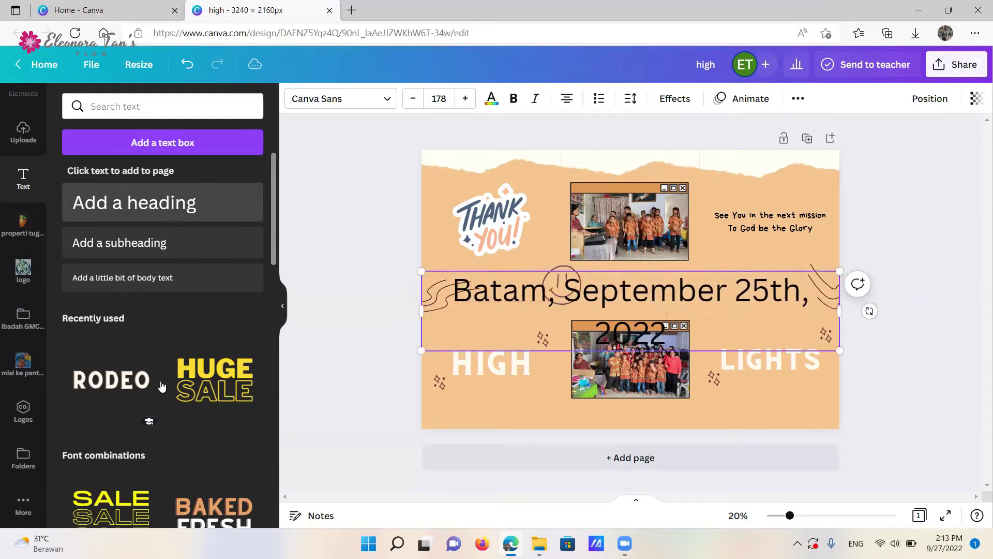
Shrink the date text to size 45.4 and place it centred just below the lower window-framed photo
drag(835, 311, 721, 426)
click(930, 98)
click(864, 215)
click(717, 401)
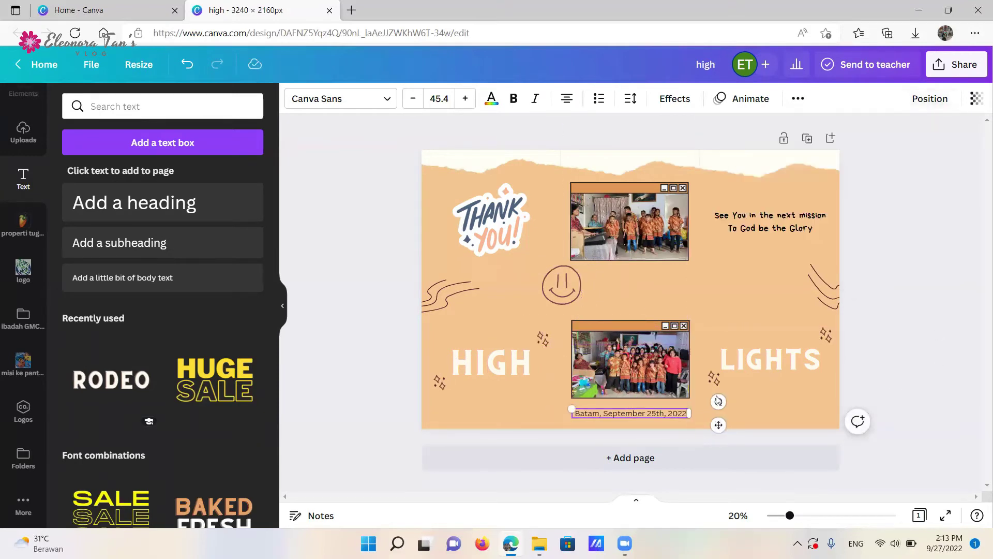
click(321, 101)
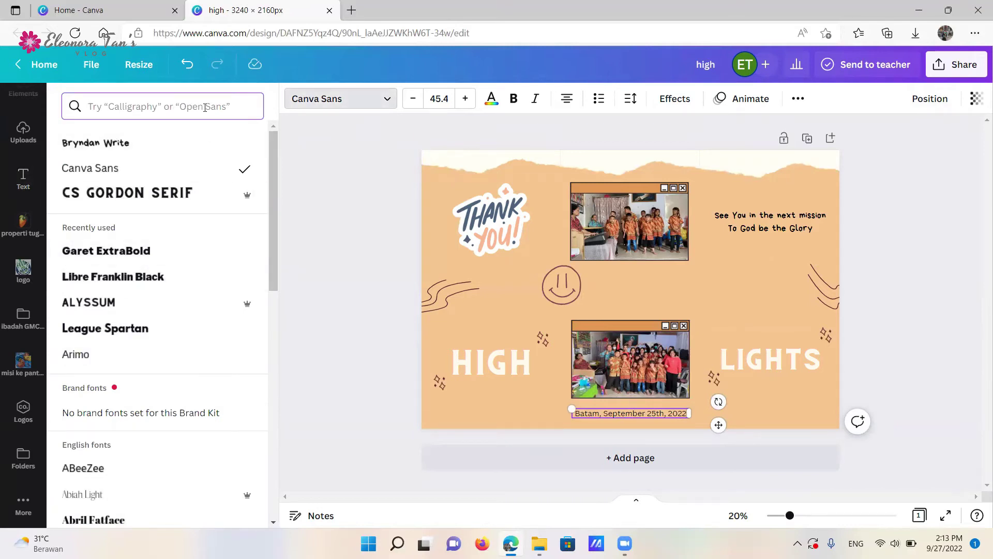
click(352, 195)
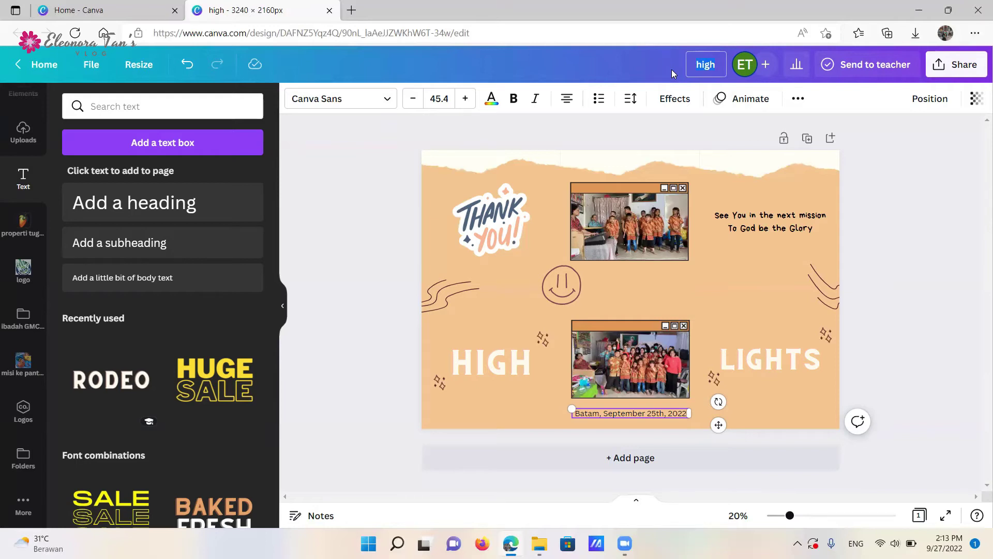
Rename the design as "puzzle feed kedua misi ke panti untuk video 250922"
text(puzzle feed kedua misi)
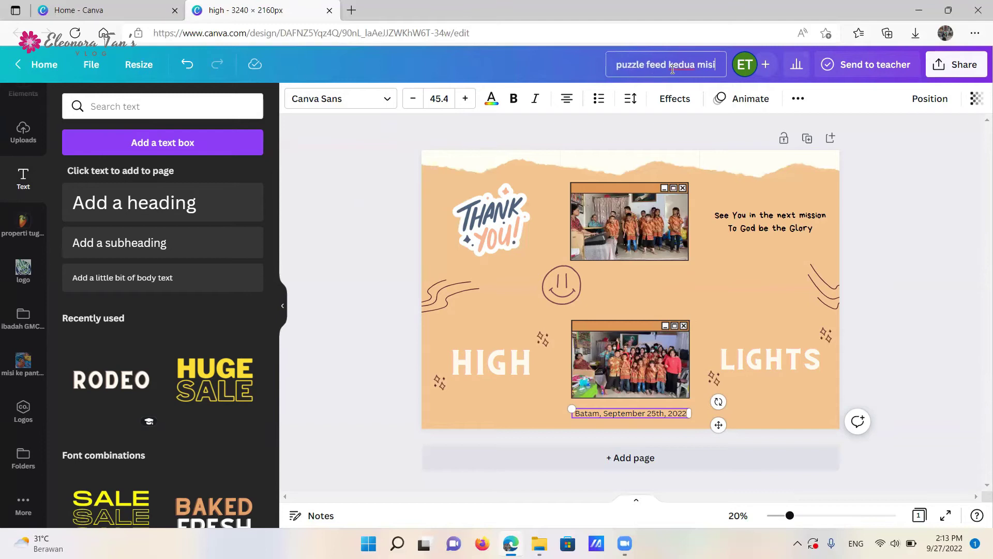
text( ke panti unt)
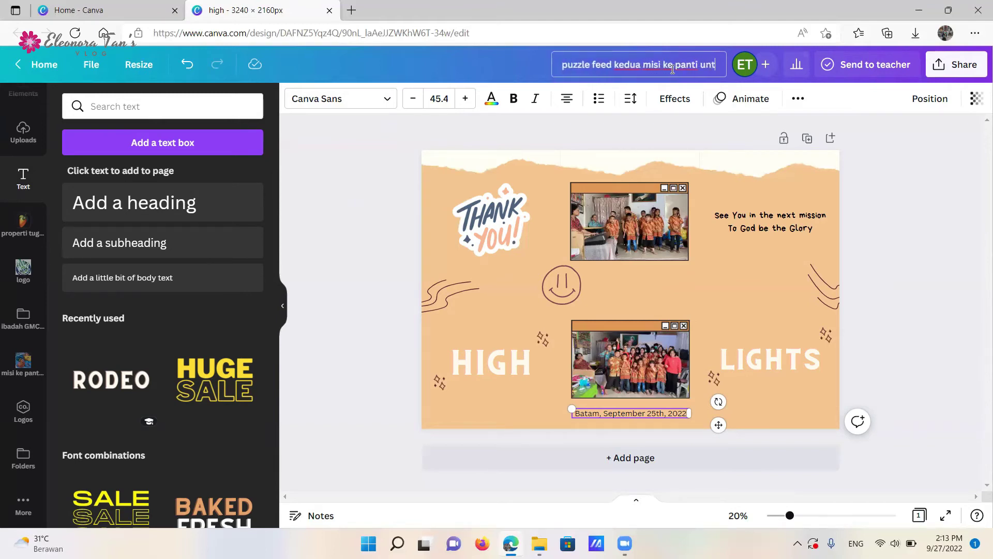
text(uk video 250922)
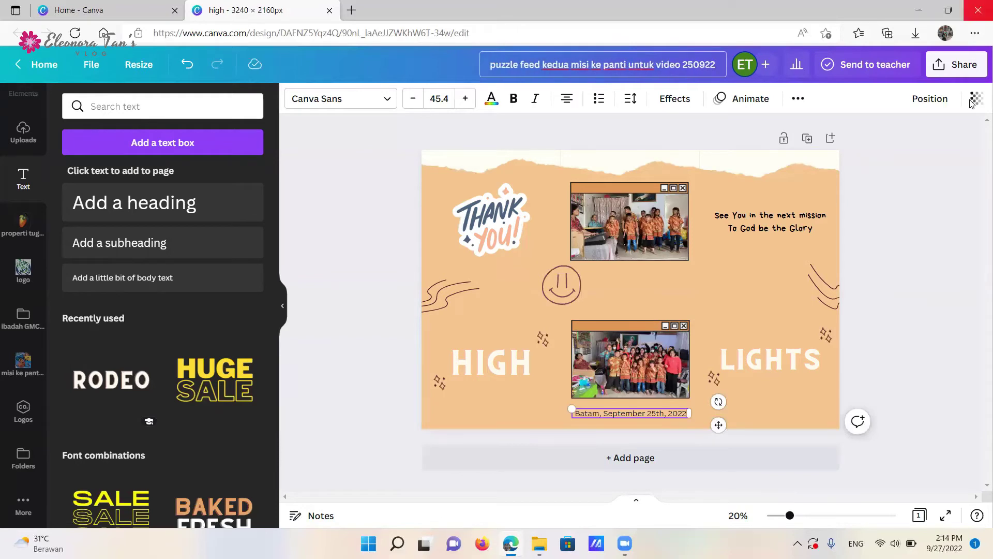
click(921, 241)
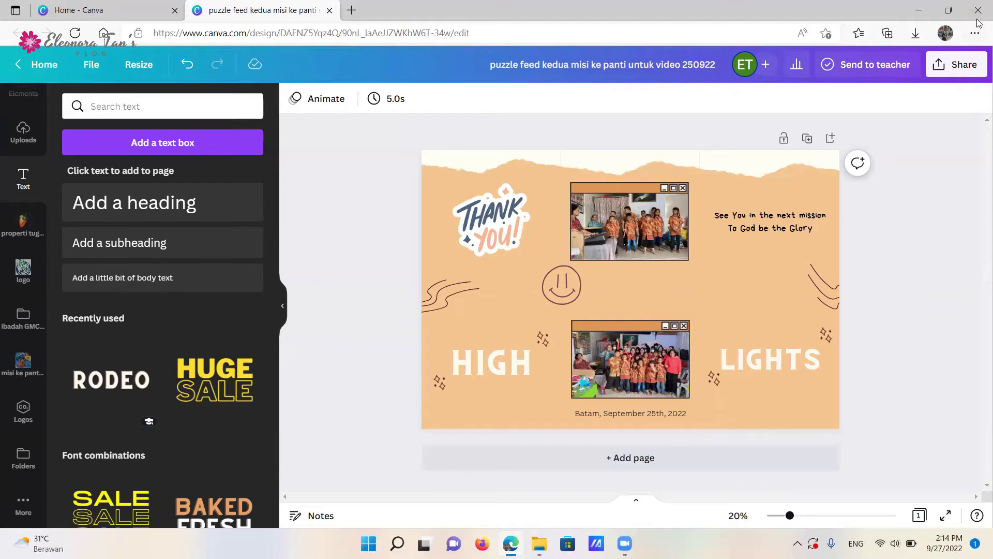
Download the design as a PNG at 3240 × 2160 px
click(965, 69)
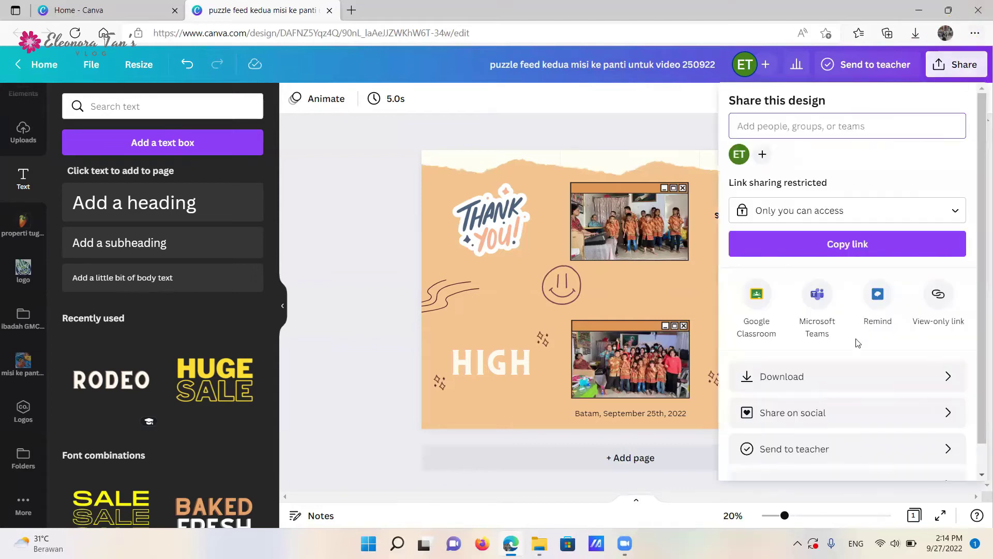
click(854, 379)
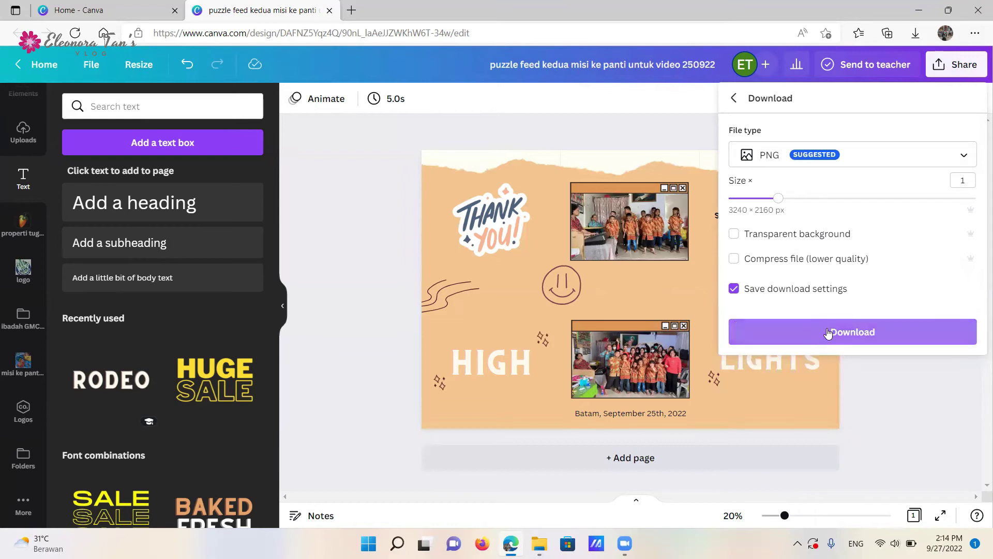
click(828, 332)
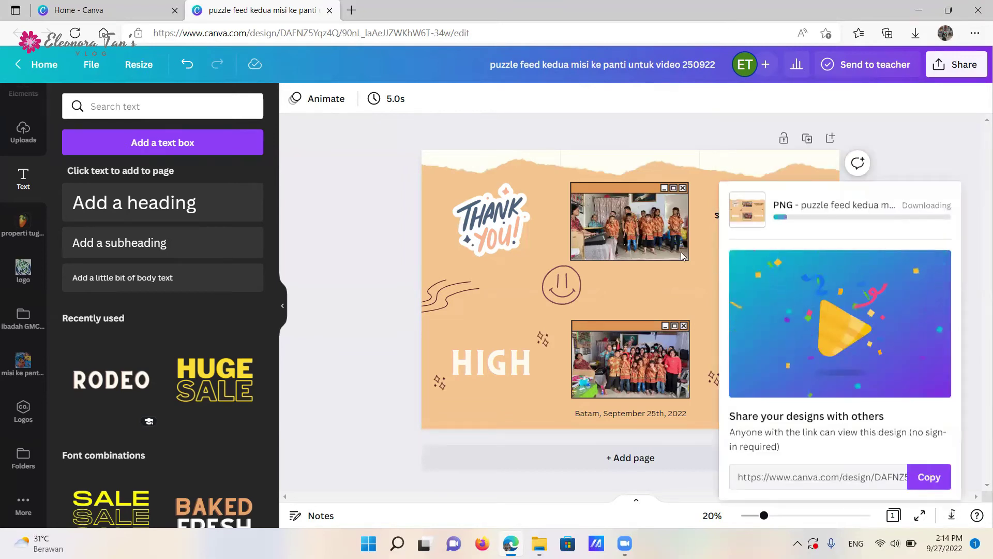
click(494, 127)
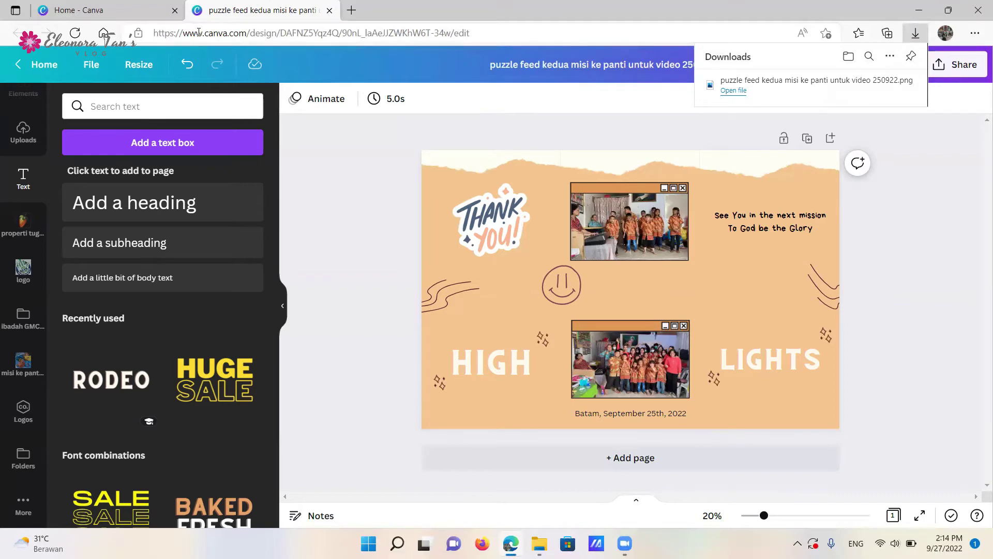
Open postcron.com/image-splitter/en/ in a new browser tab and dismiss the advertisement to reach the image upload page
click(350, 10)
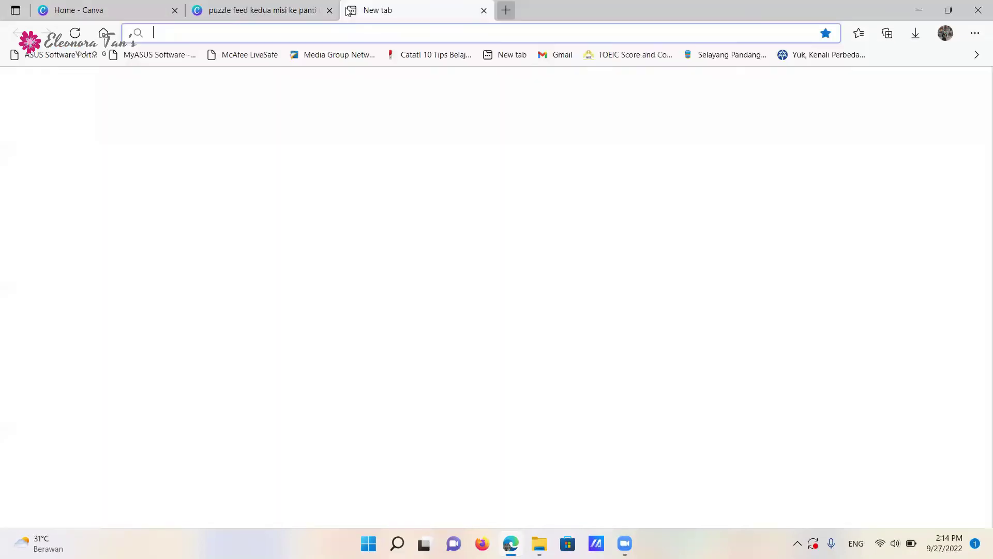
text(postcron.com/image-splitter/en/)
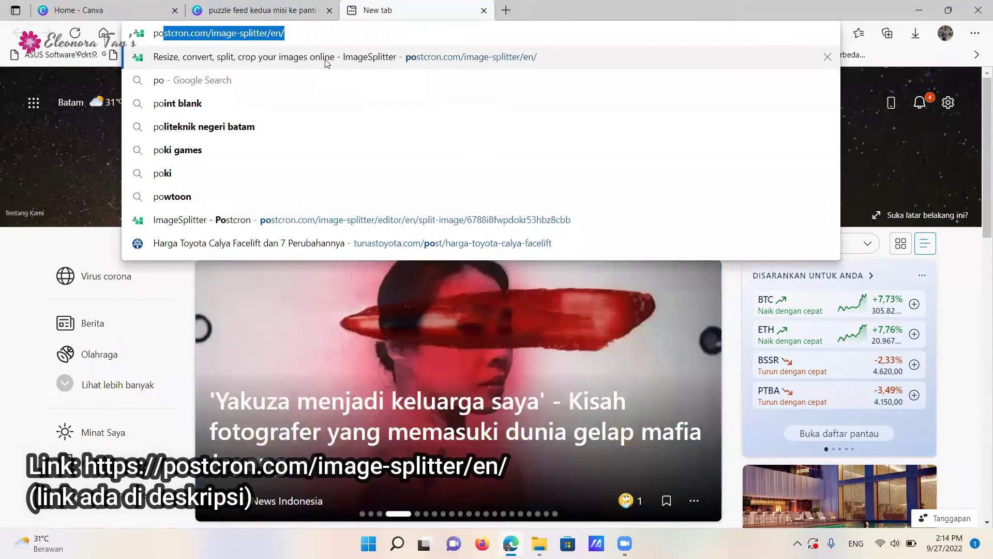
click(326, 58)
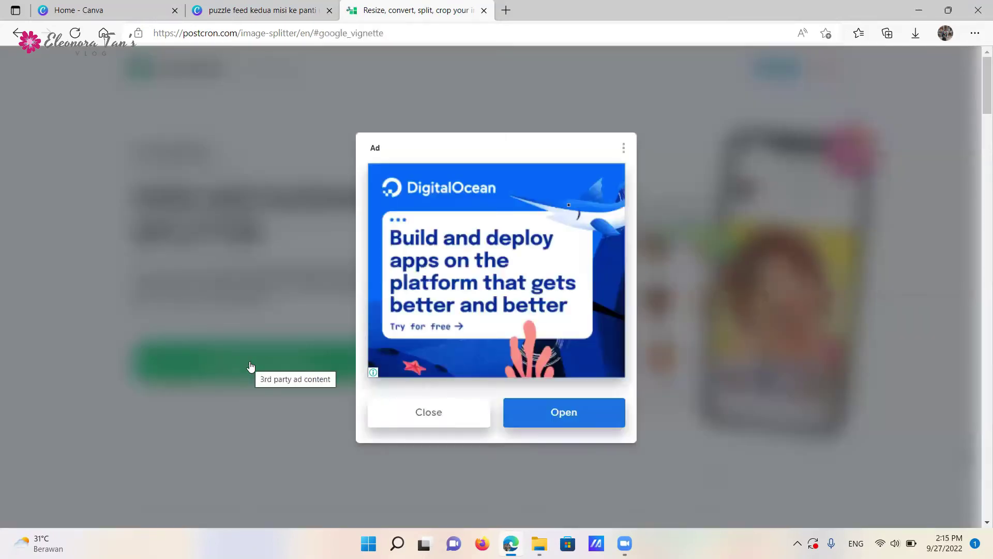
click(431, 413)
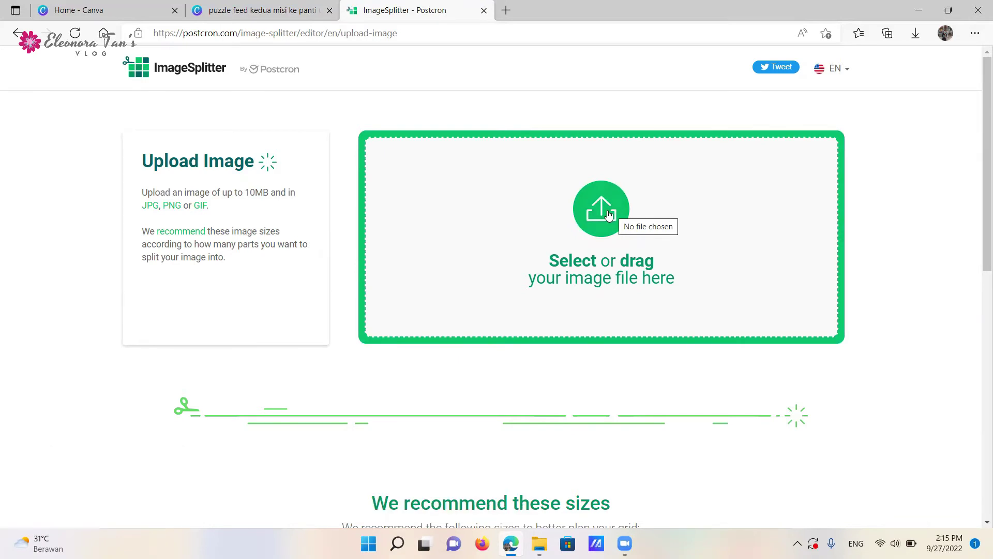
Upload the "puzzle feed kedua misi ke panti untuk video 250922" PNG from the Downloads folder to ImageSplitter
click(607, 210)
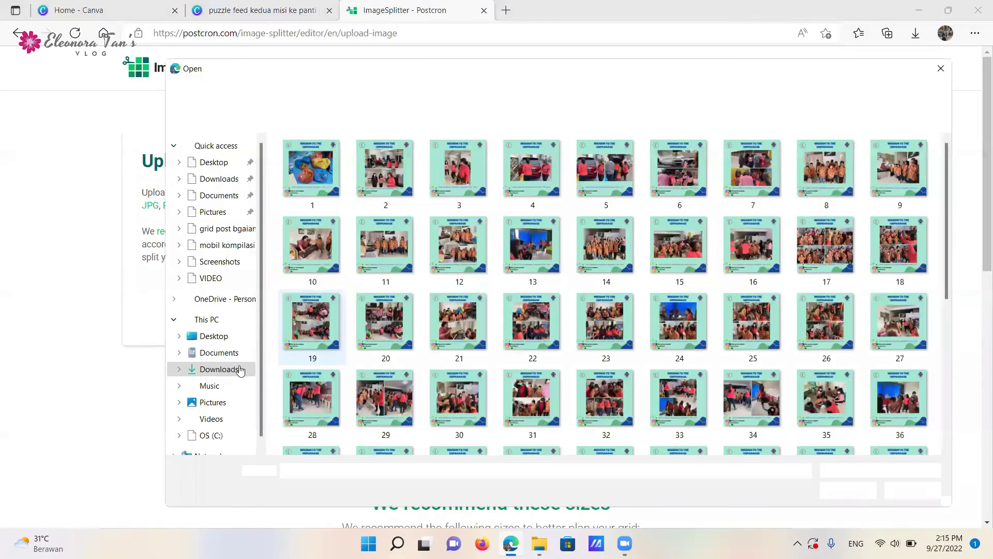
click(236, 371)
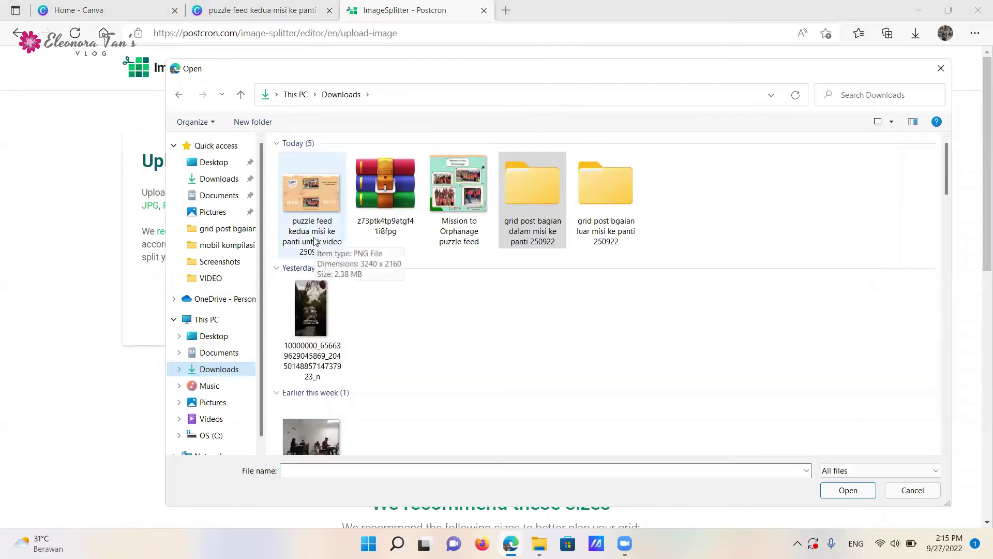
double_click(312, 236)
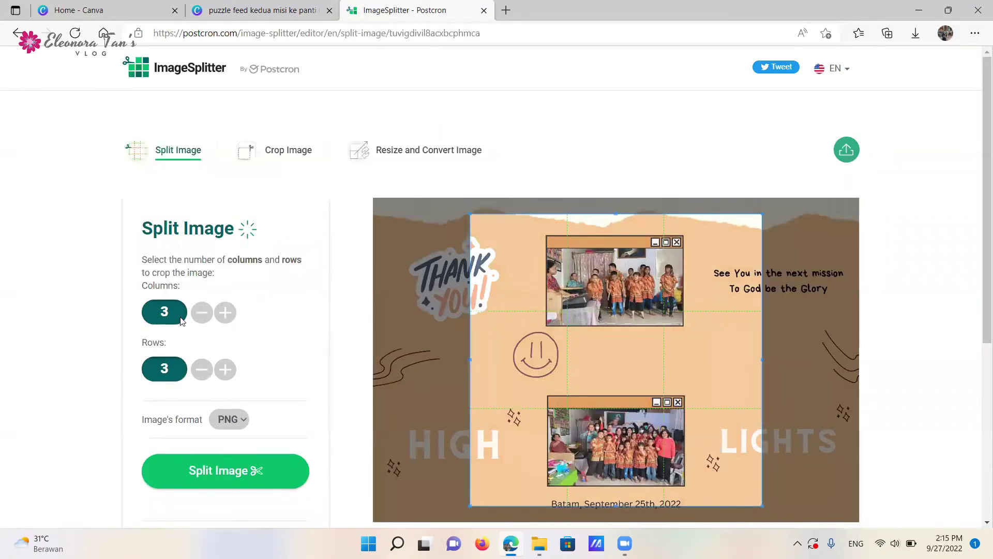
Set the grid to 3 columns and 2 rows, extend it over the whole image and split it in PNG format
click(202, 369)
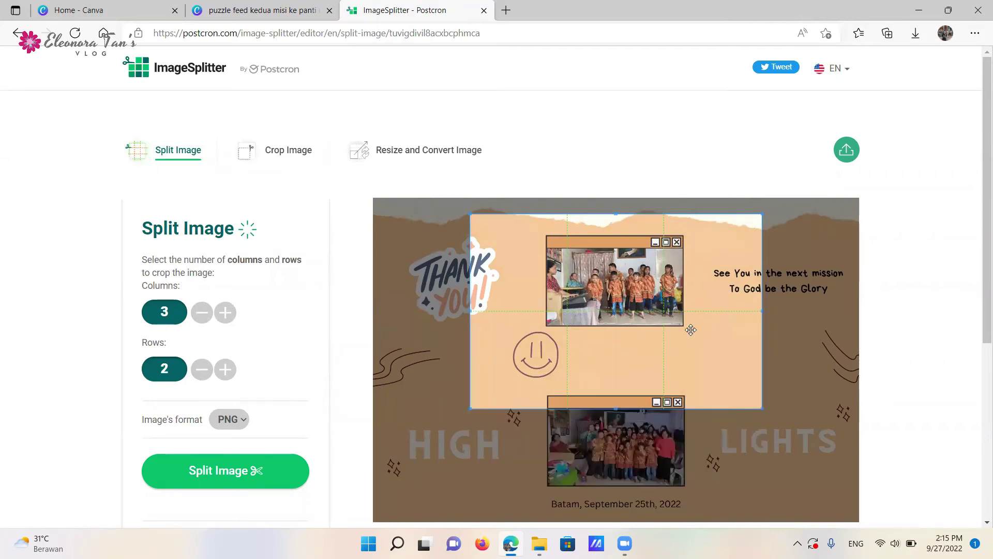
scroll(979, 218, down, 2)
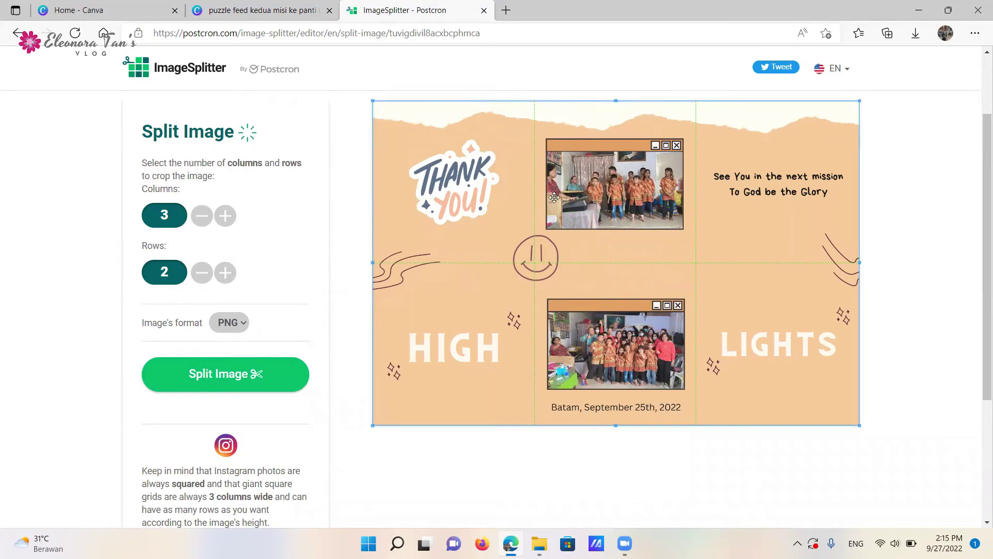
mouse_move(529, 172)
mouse_down()
mouse_move(543, 172)
mouse_move(521, 170)
mouse_up()
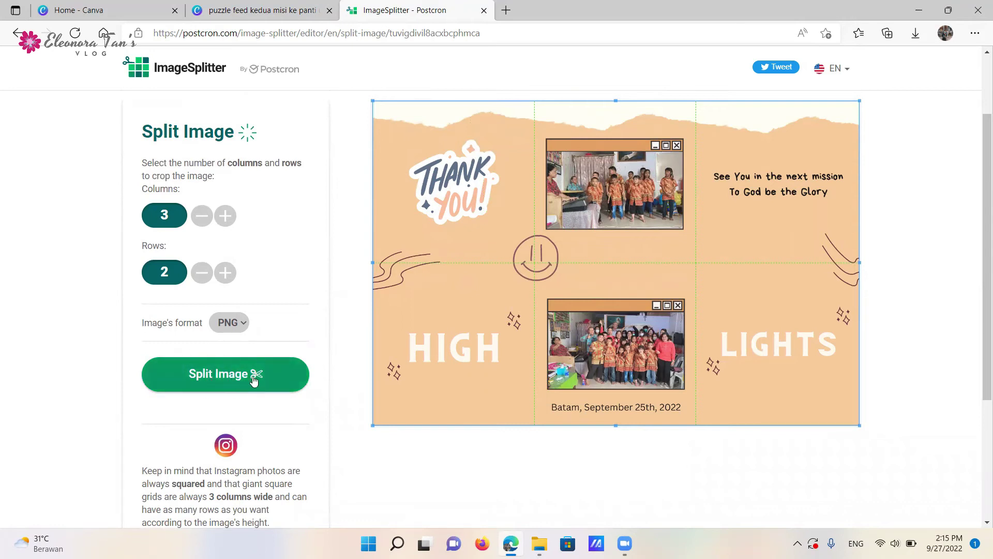
click(168, 377)
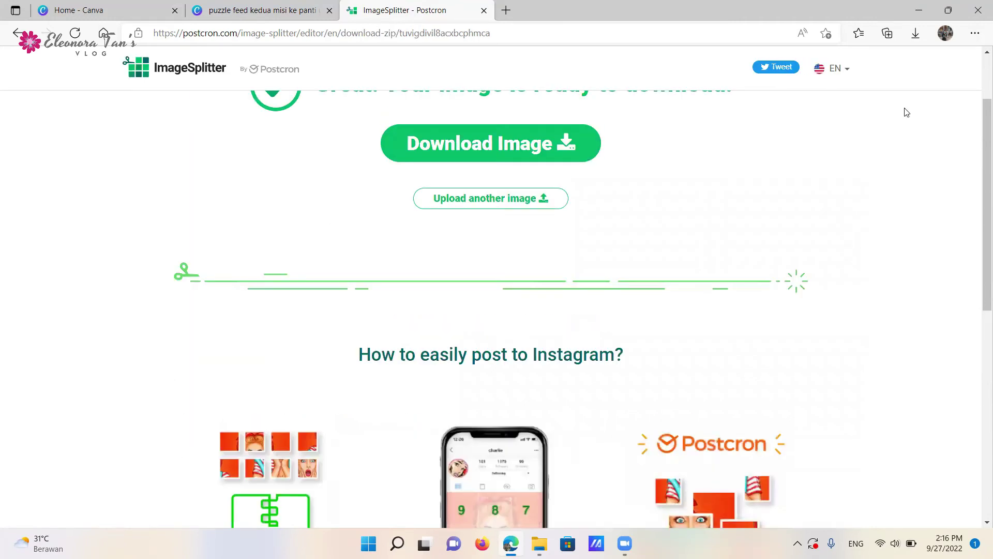
Download the split image as a ZIP and open the archive in WinRAR, dismissing the licence notice
scroll(979, 79, up, 2)
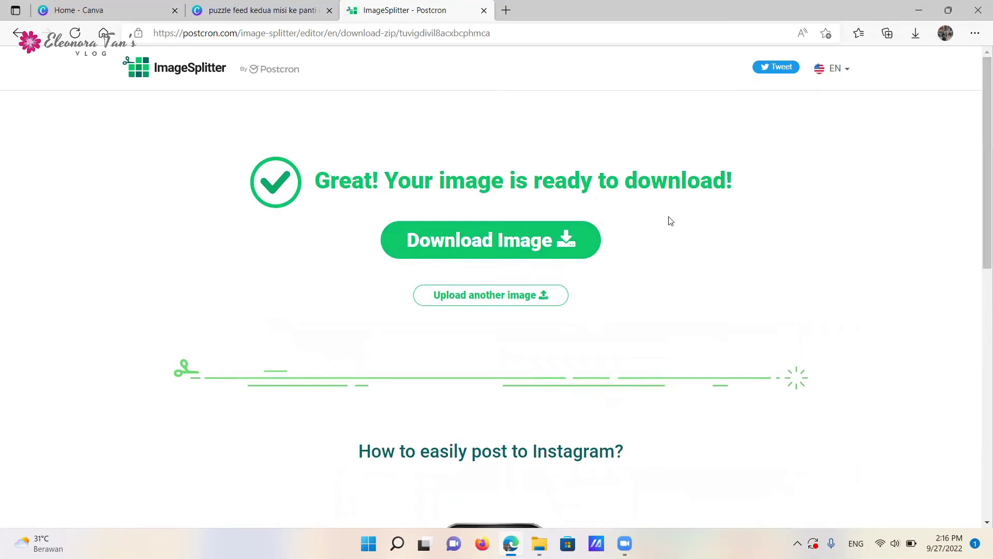
drag(316, 182, 750, 192)
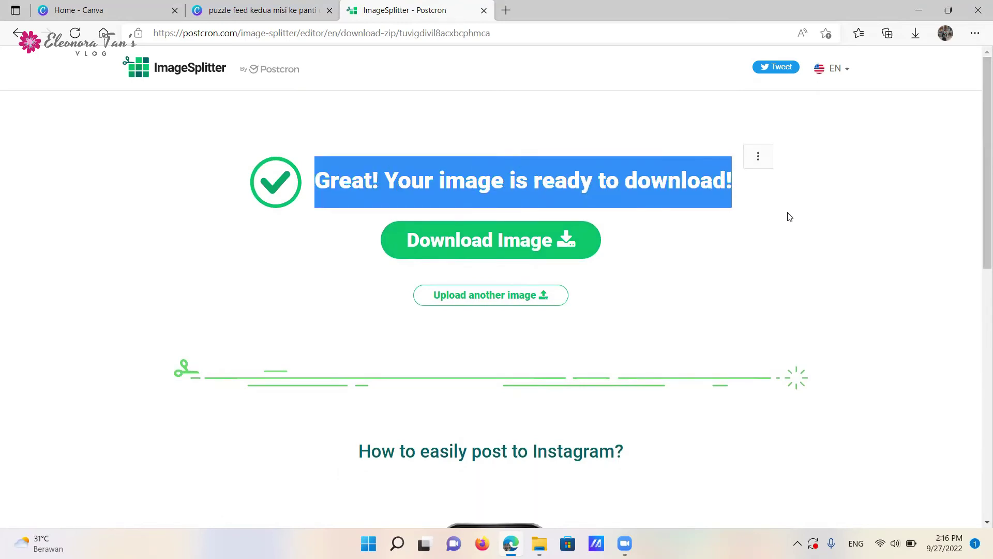
click(789, 217)
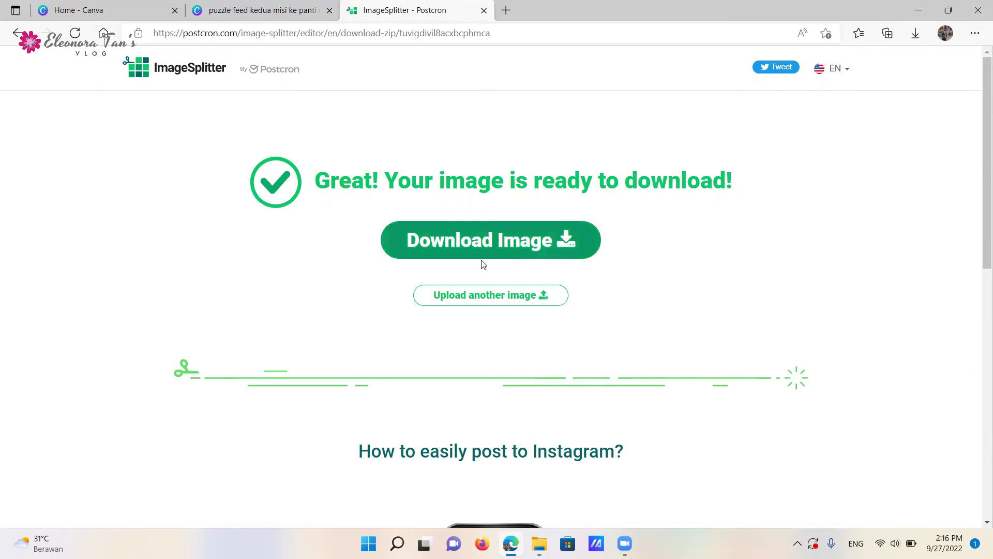
click(458, 235)
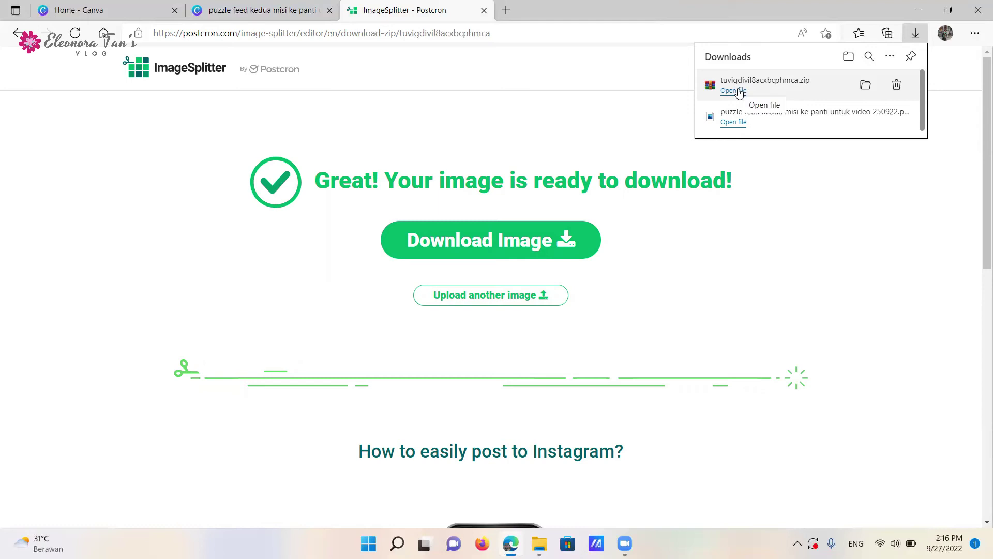
click(738, 91)
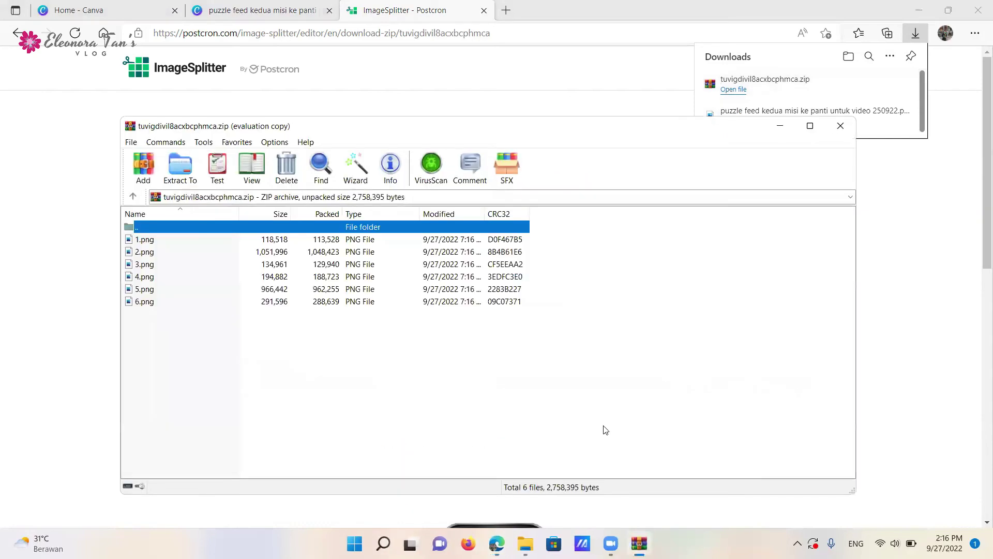
click(588, 257)
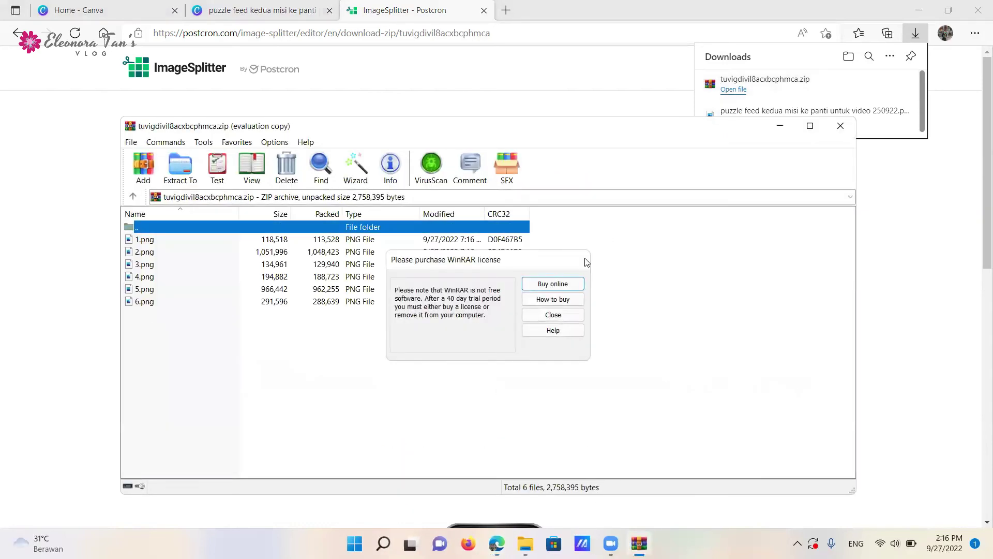
Create a folder named "grid post untuk video 250922" in Downloads using File Explorer and open it
click(525, 541)
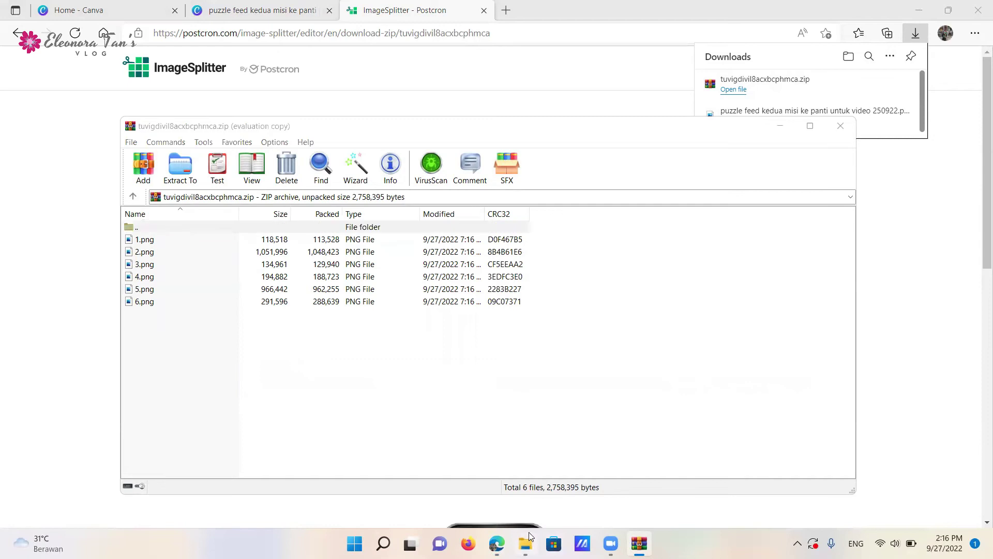
click(50, 323)
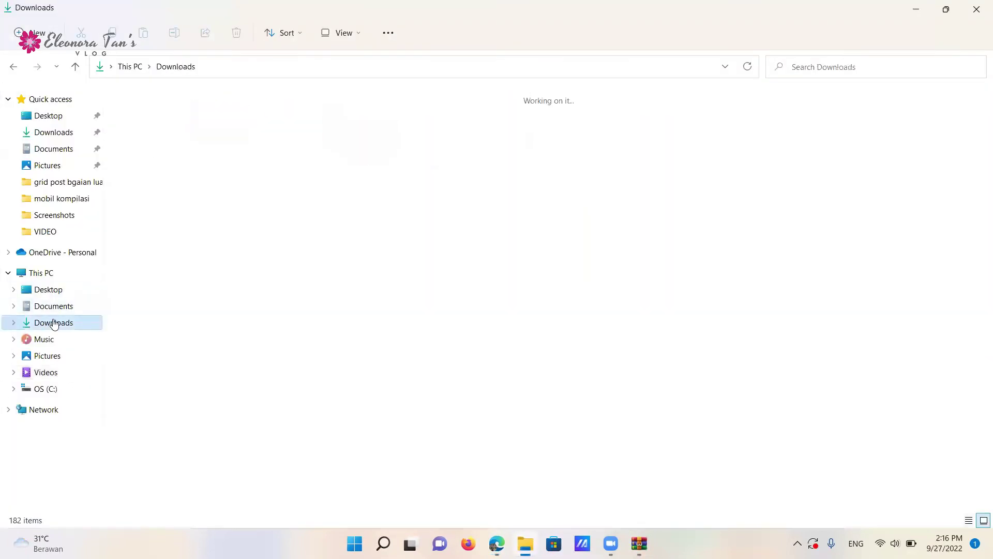
click(47, 37)
click(75, 66)
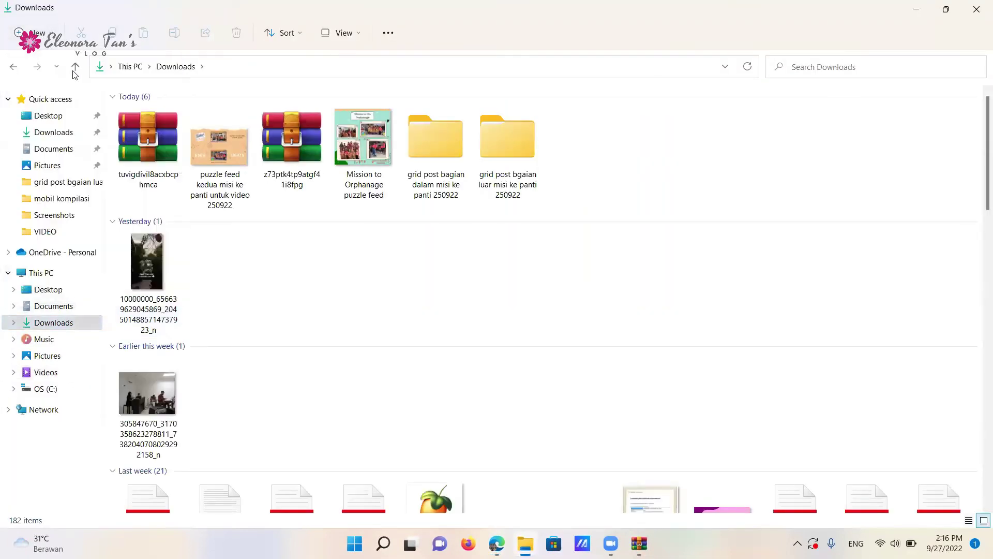
text(gri)
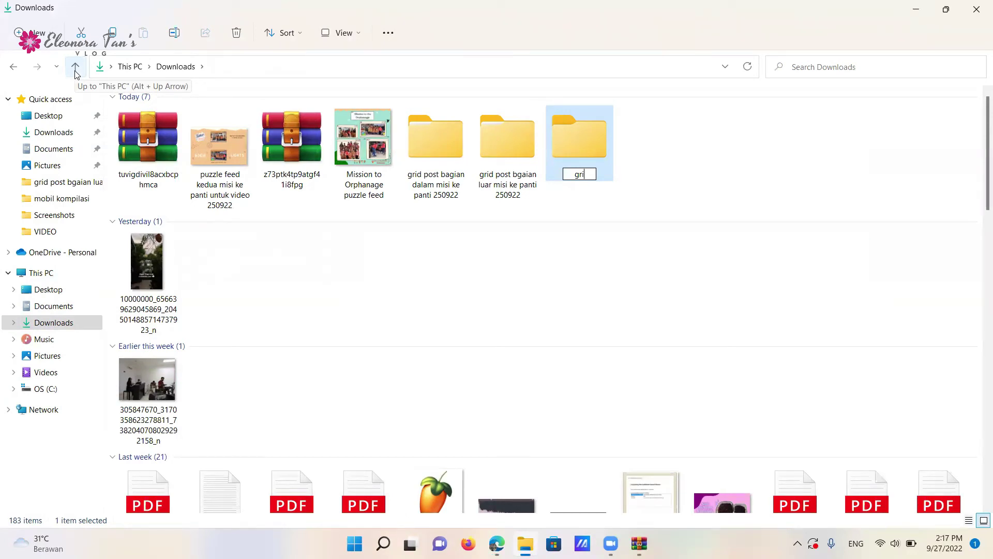
text(d post untuk v)
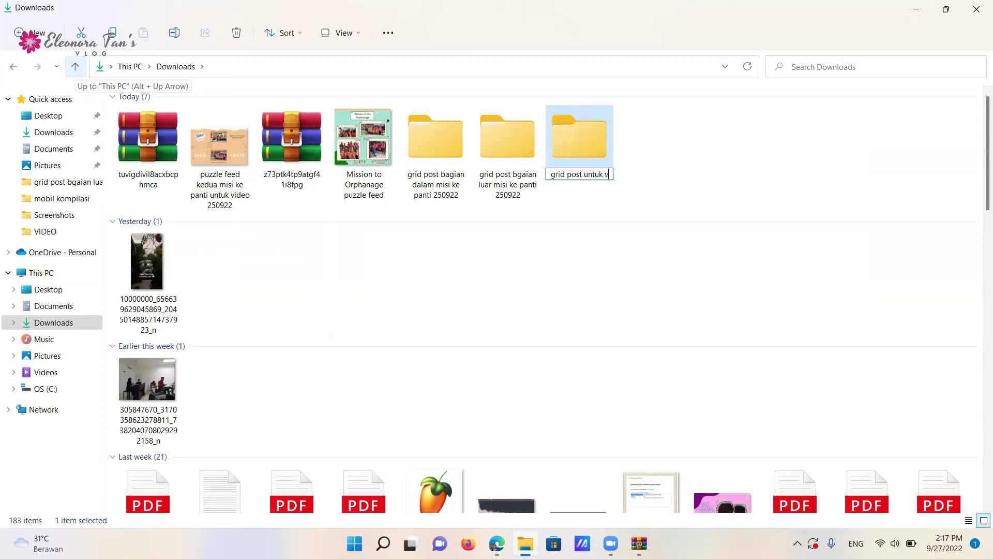
text(ideo 2)
text(0922)
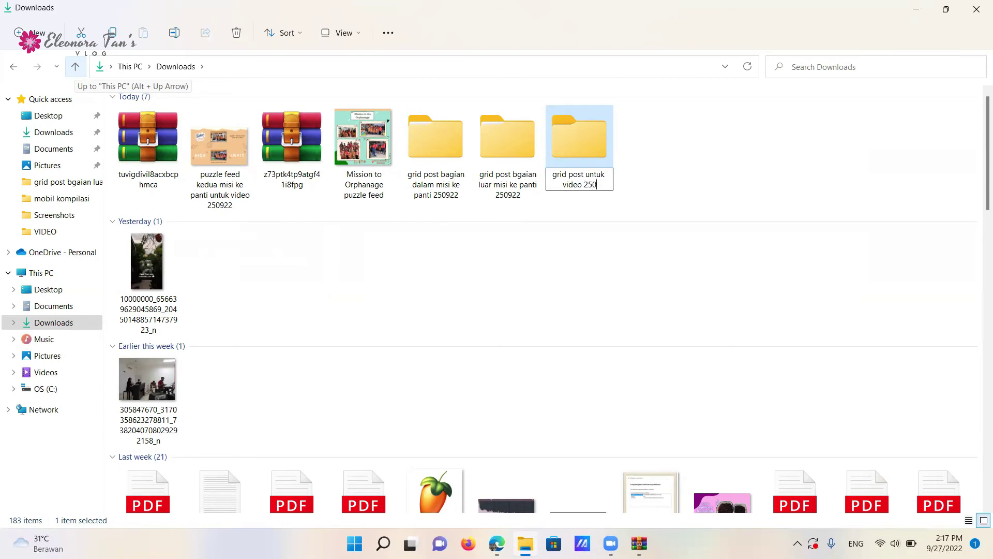
key(Return)
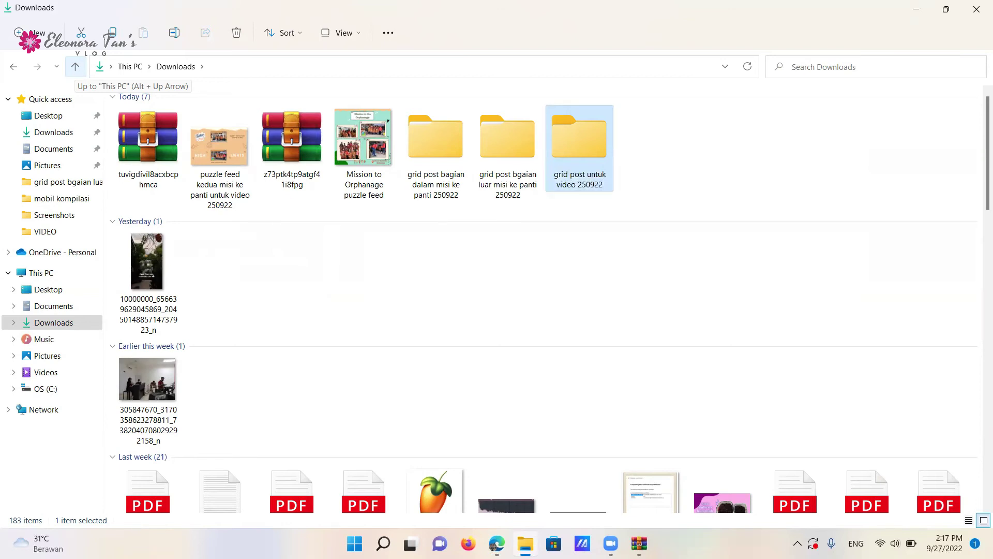
key(Return)
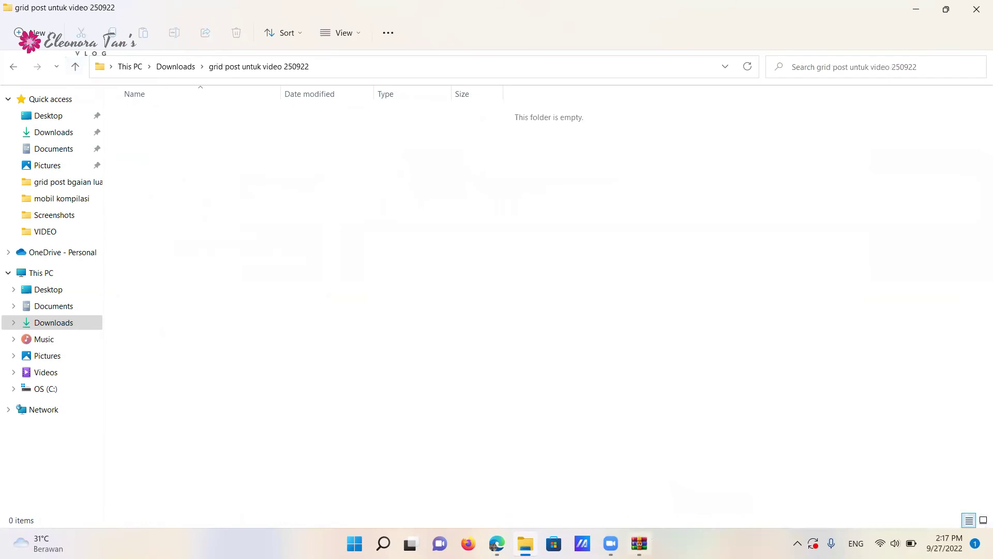
Copy 1.png to 6.png from the WinRAR archive into the new folder and show them as large icons
click(640, 543)
drag(642, 235, 530, 304)
click(588, 240)
drag(590, 239, 491, 314)
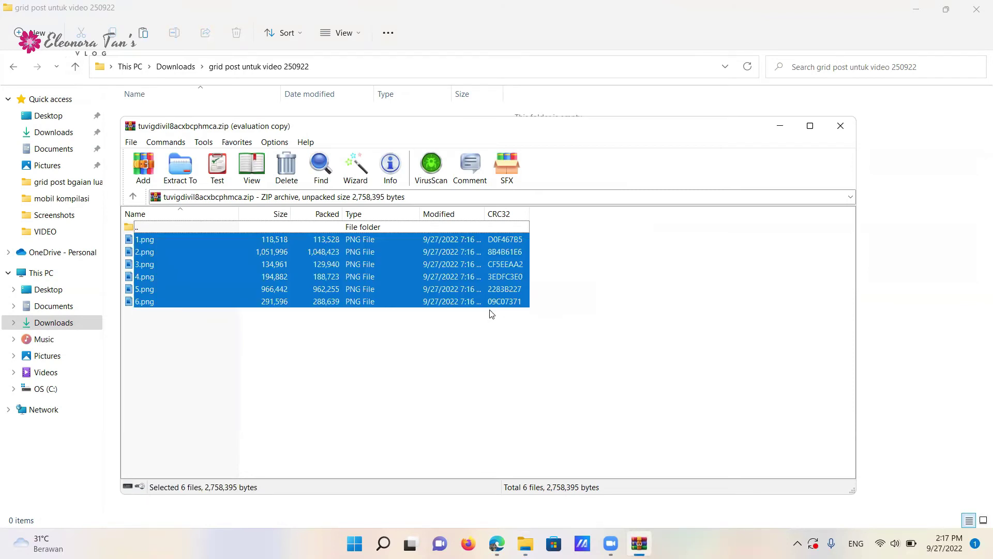
click(901, 178)
key(ctrl+v)
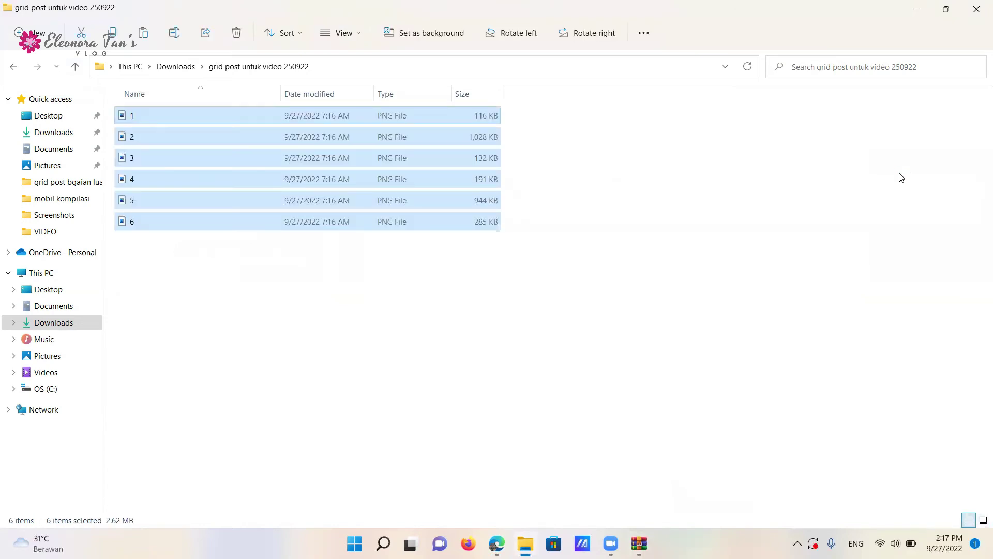
click(901, 177)
key(ctrl+shift+2)
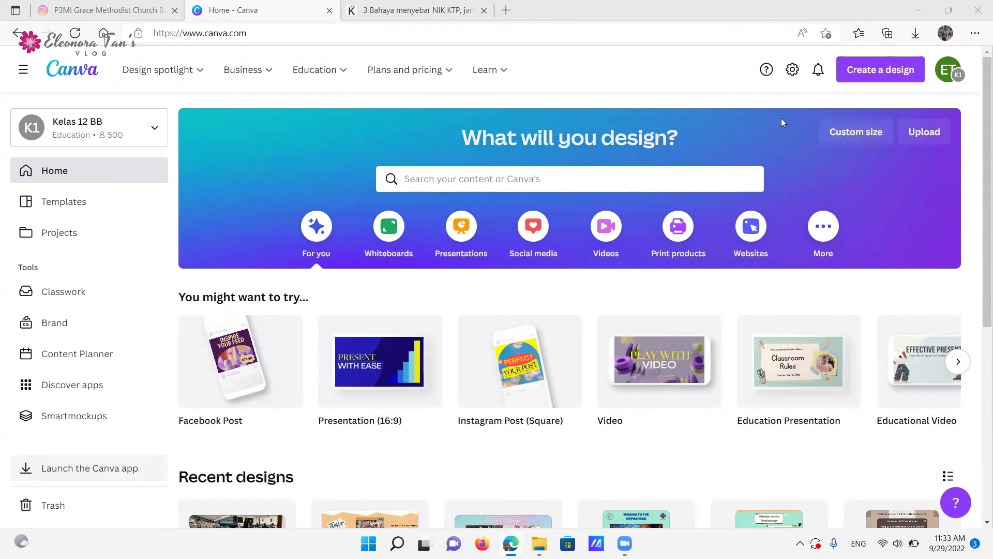
Search Canva's design types for "instagram story" and create a blank Instagram Story design of 1080 × 1920 px
click(865, 76)
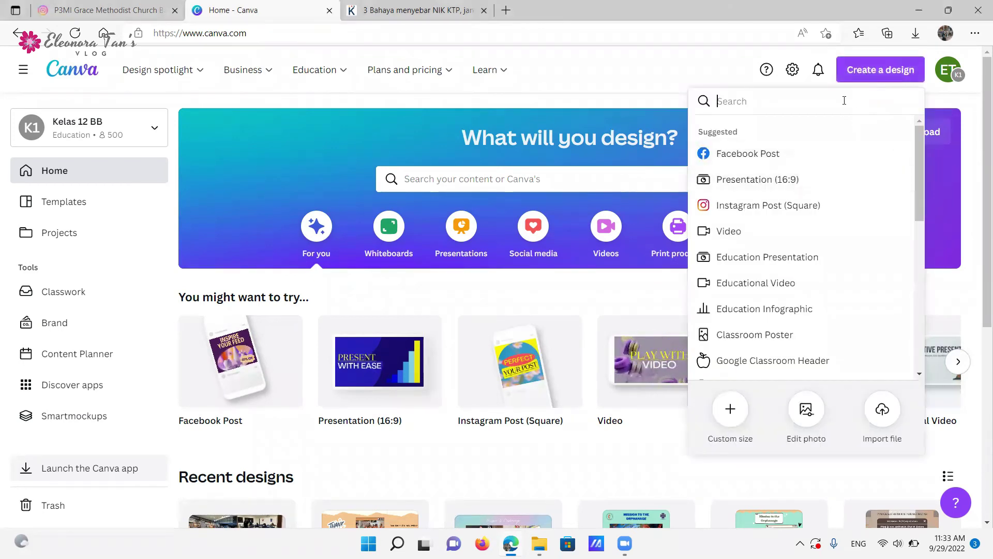
text(inst)
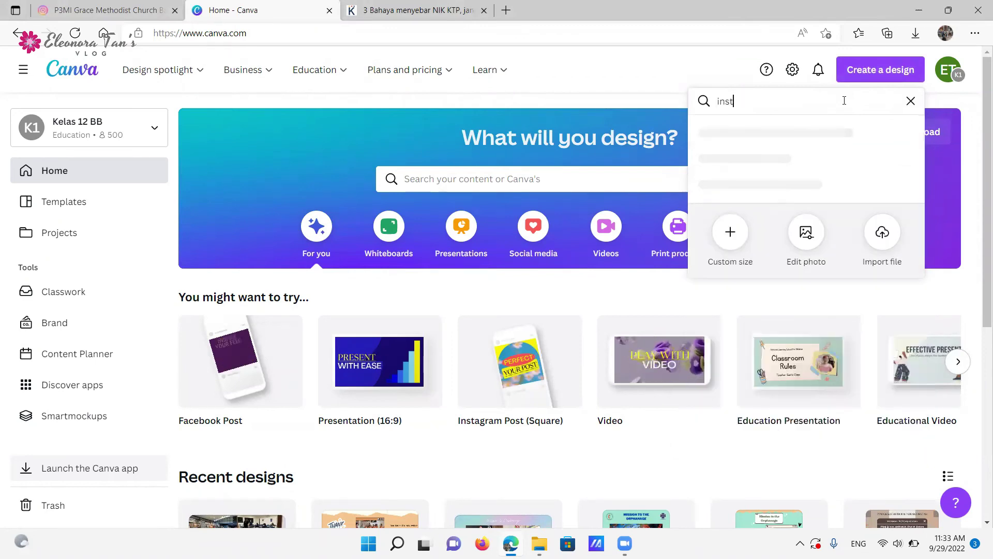
text(agram s)
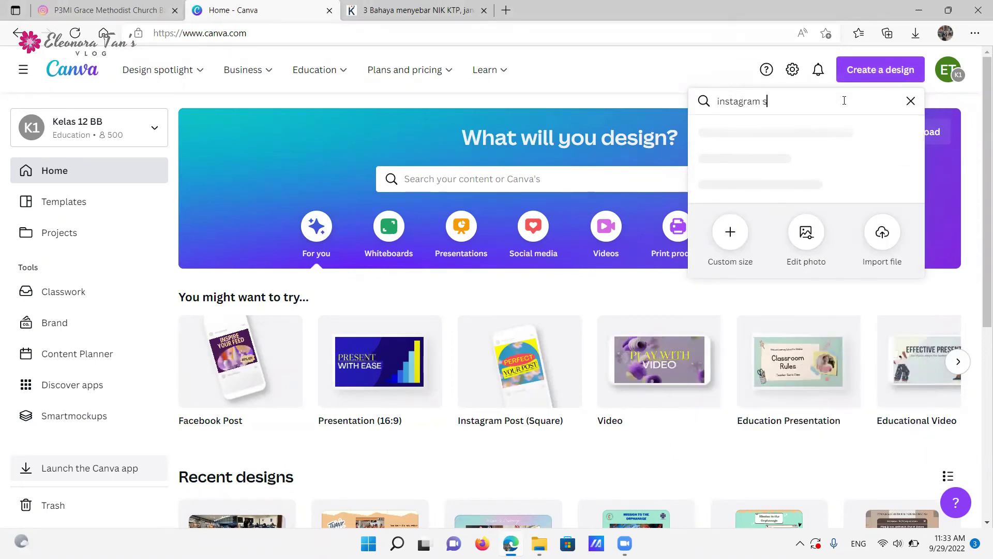
text(tory)
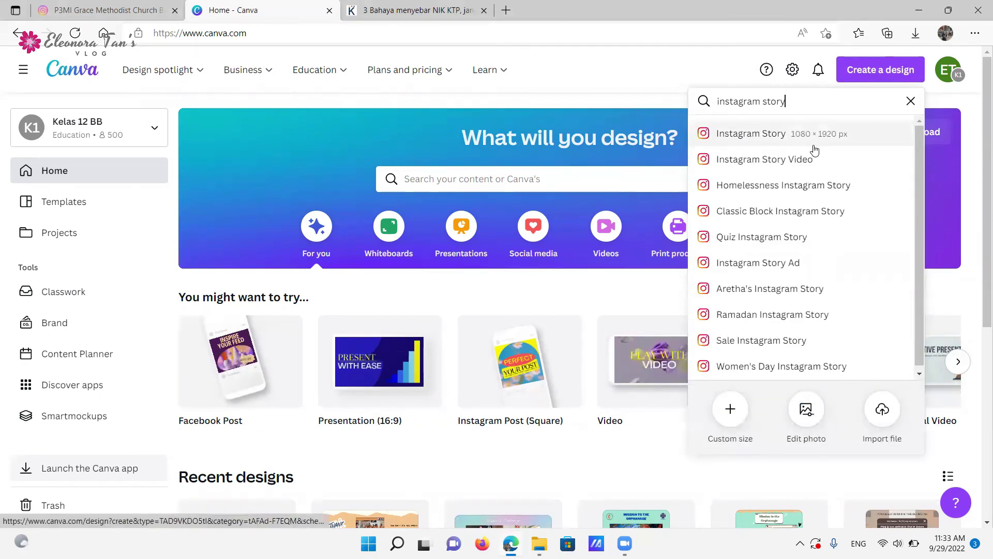
click(876, 139)
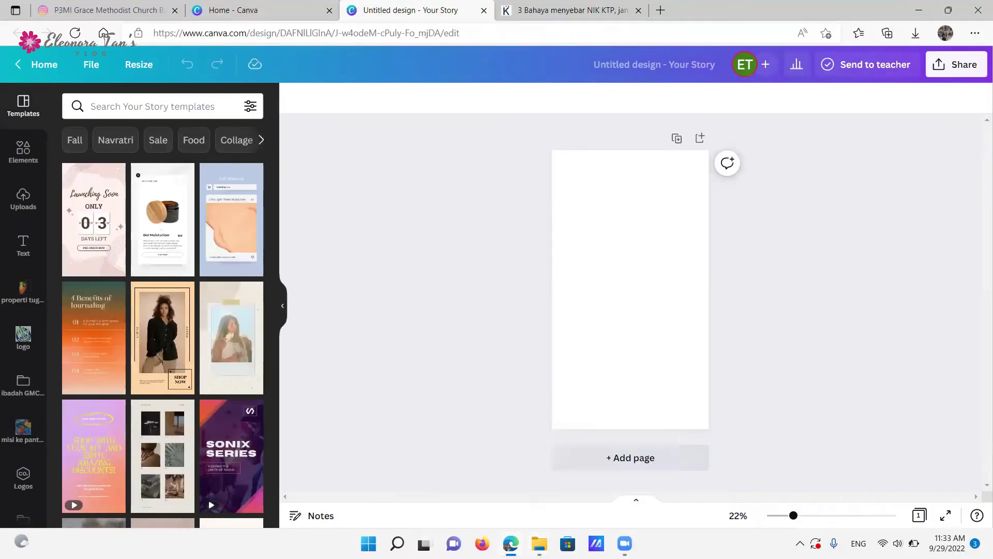
Upload all six images from the "grid post untuk video 250922" folder to the story design's uploads and minimize File Explorer
mouse_move(539, 543)
click(582, 499)
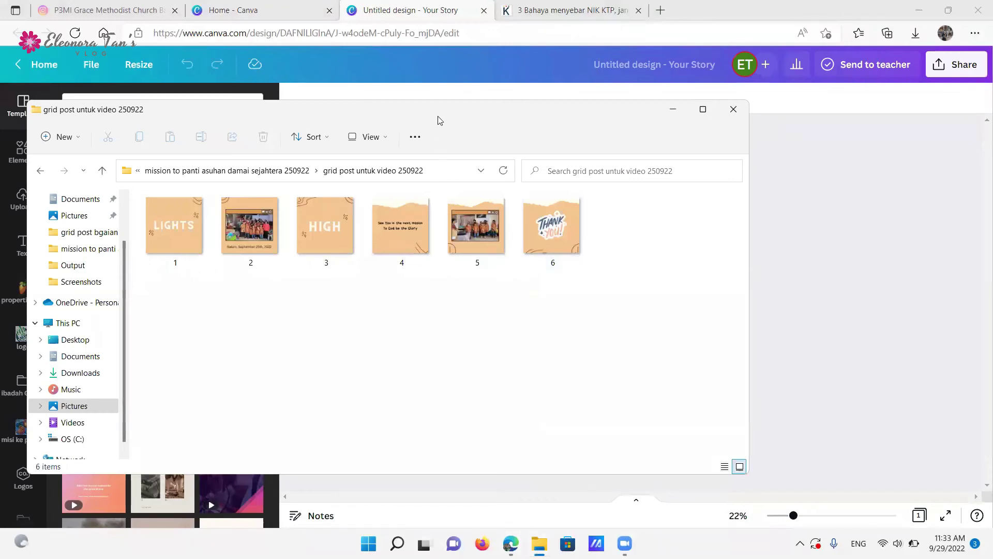
drag(442, 114, 605, 123)
drag(738, 330, 336, 237)
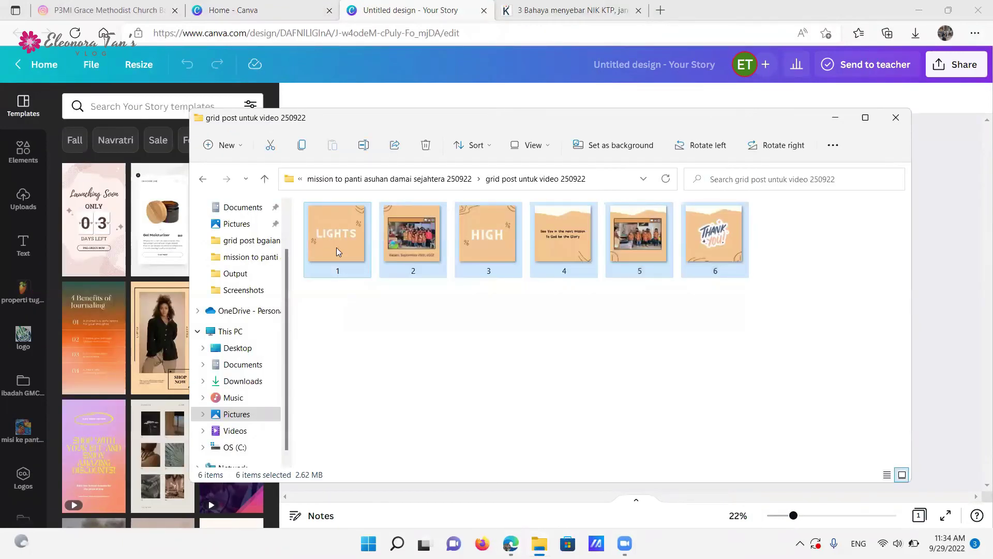
drag(336, 245, 130, 245)
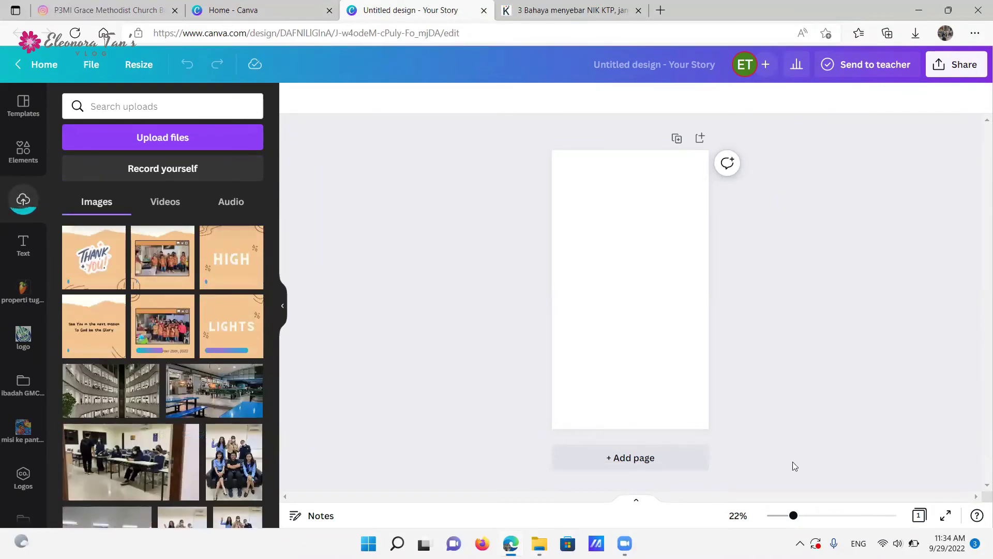
mouse_move(625, 543)
mouse_move(539, 543)
click(583, 505)
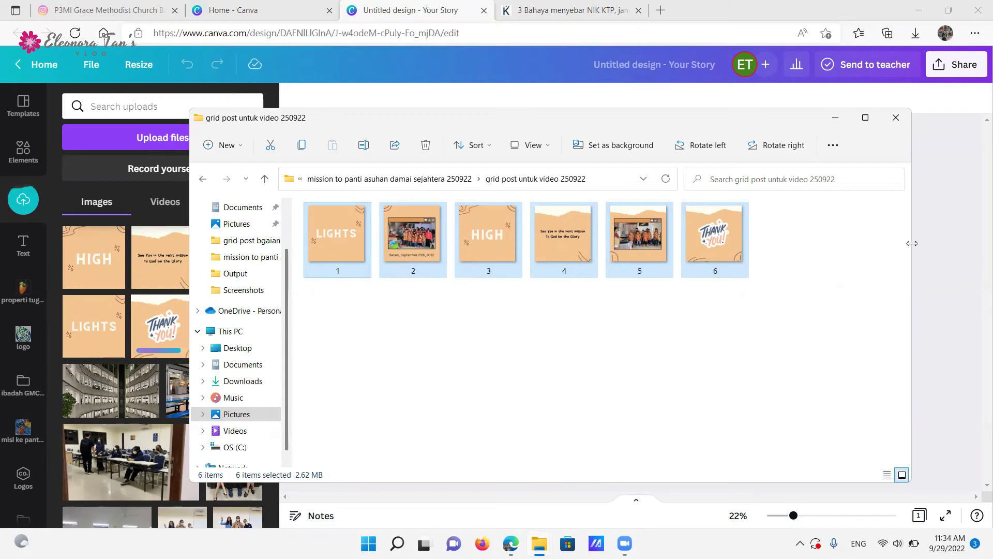
click(834, 118)
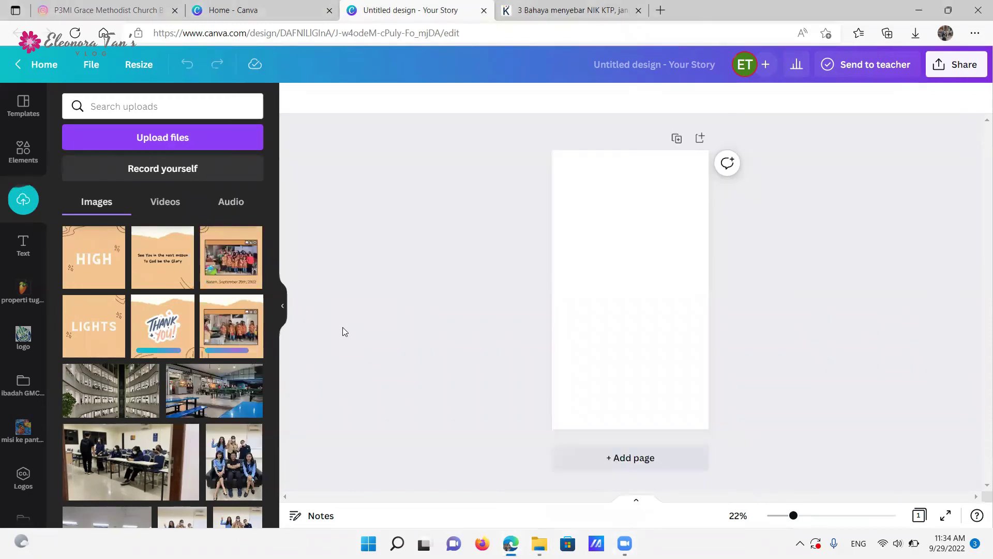
Place the uploaded LIGHTS tile on the blank story page and enlarge it to the full page width
click(162, 325)
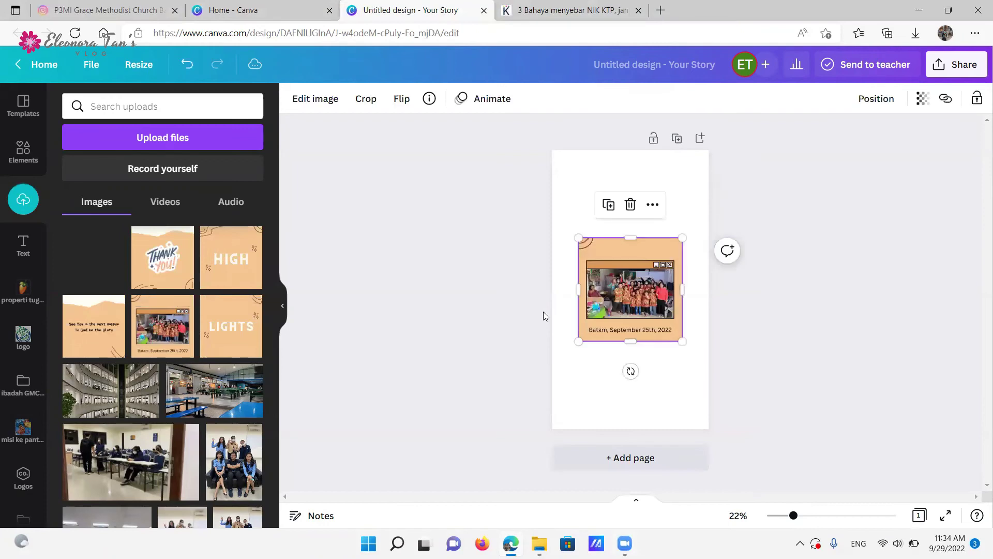
key(Delete)
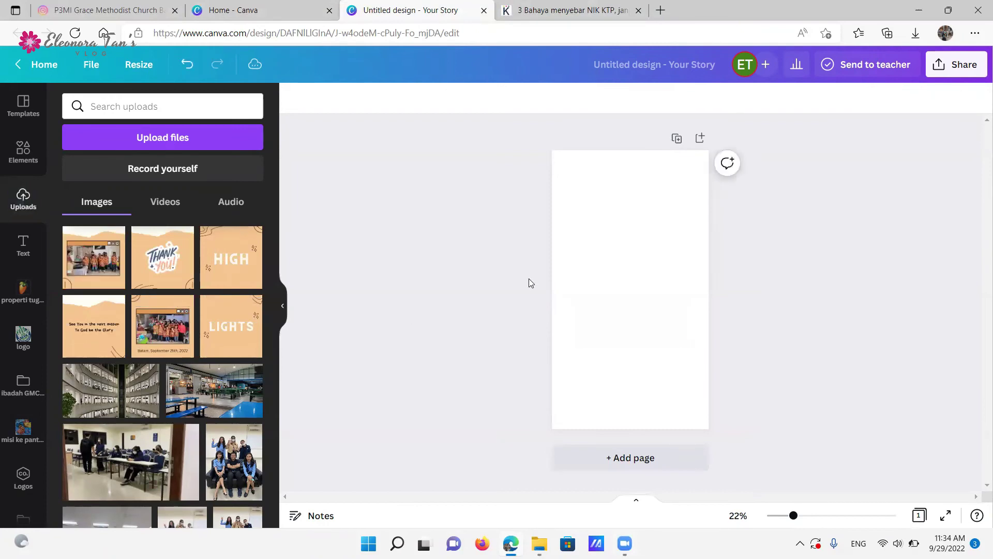
click(217, 336)
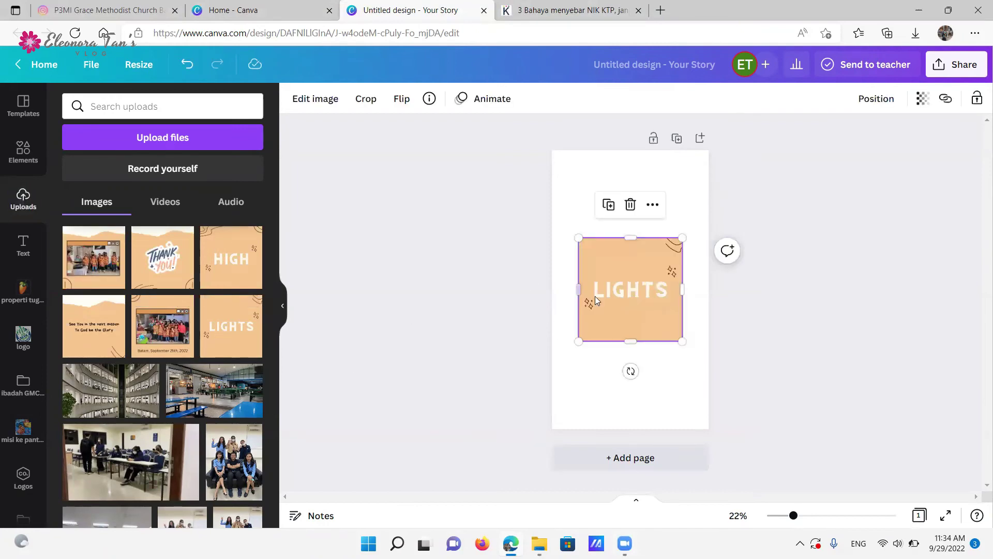
drag(621, 292, 593, 268)
drag(654, 318, 721, 356)
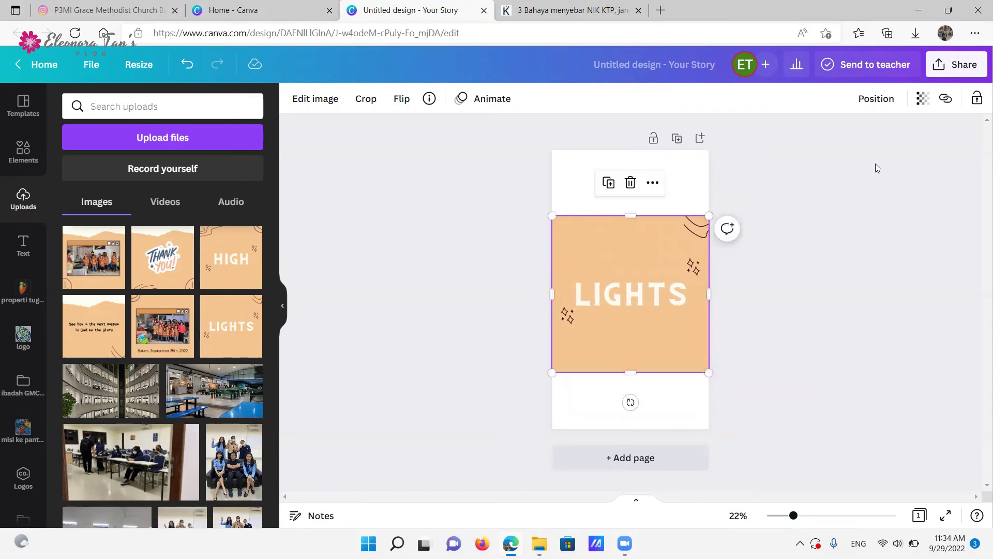
Align the LIGHTS tile to the vertical middle of the story page and deselect it
click(881, 106)
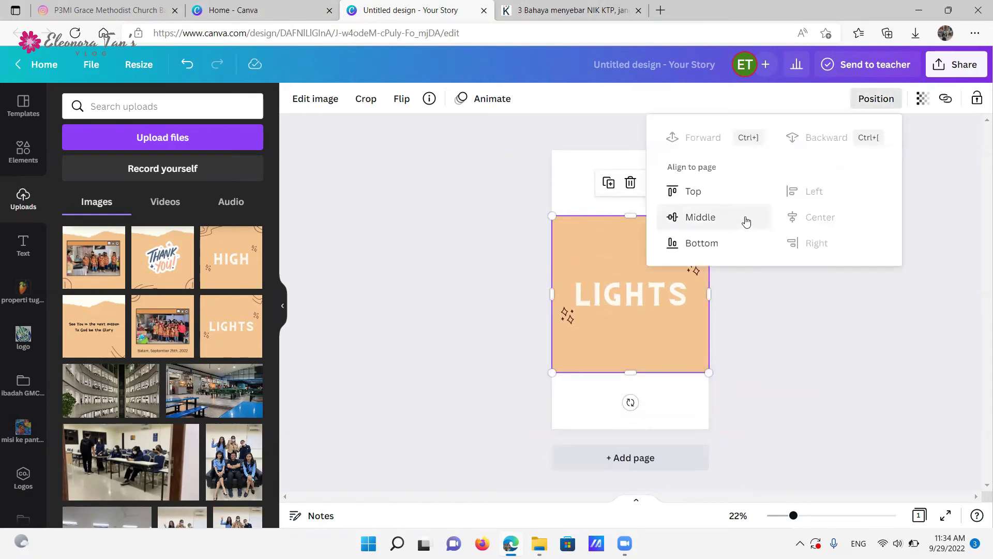
click(693, 218)
click(807, 310)
click(807, 309)
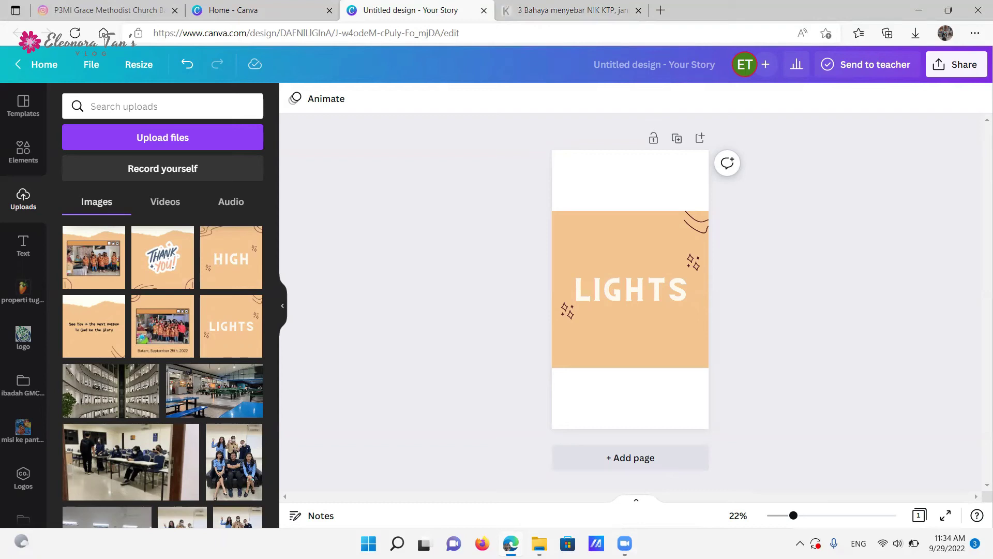
mouse_move(625, 543)
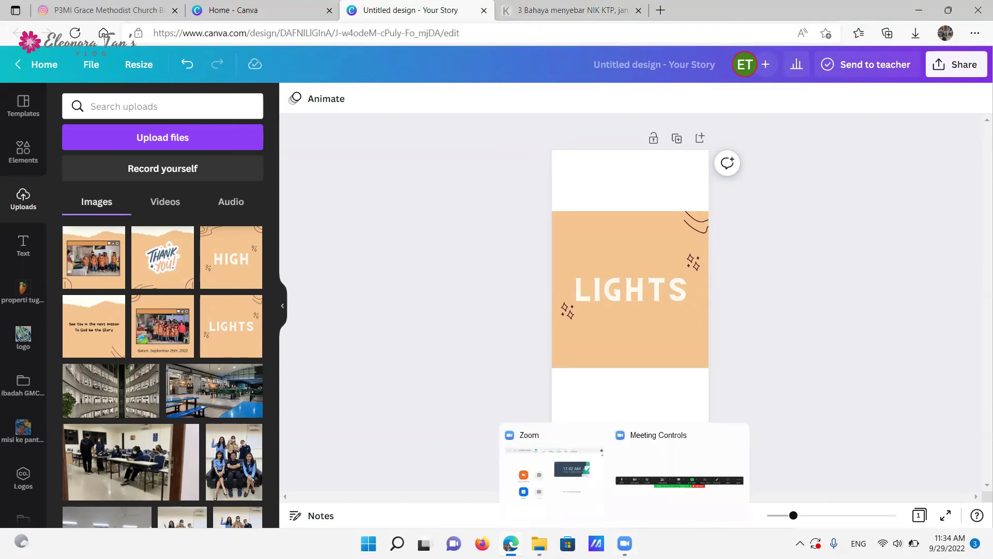